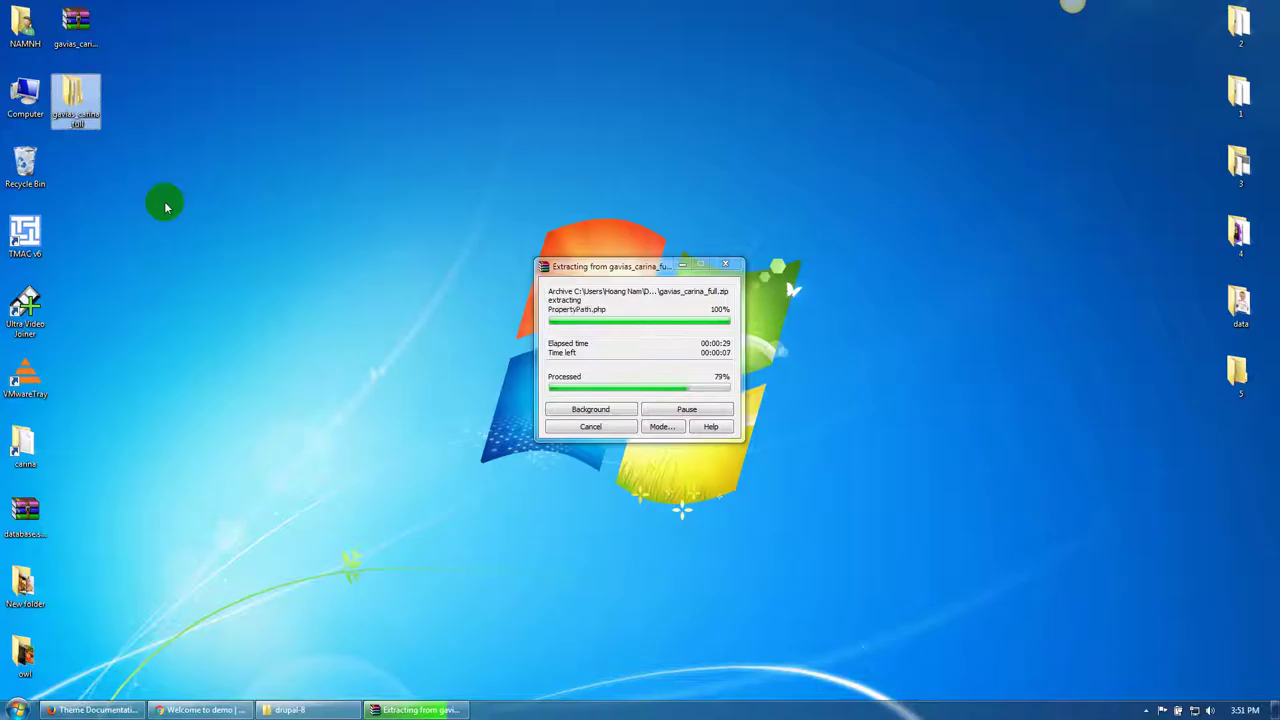
# Step: Open the modules folder inside existing-installation of the extracted gavias_carina_full package
pyautogui.doubleClick(106, 122)
pyautogui.moveTo(794, 214); pyautogui.dragTo(417, 132)
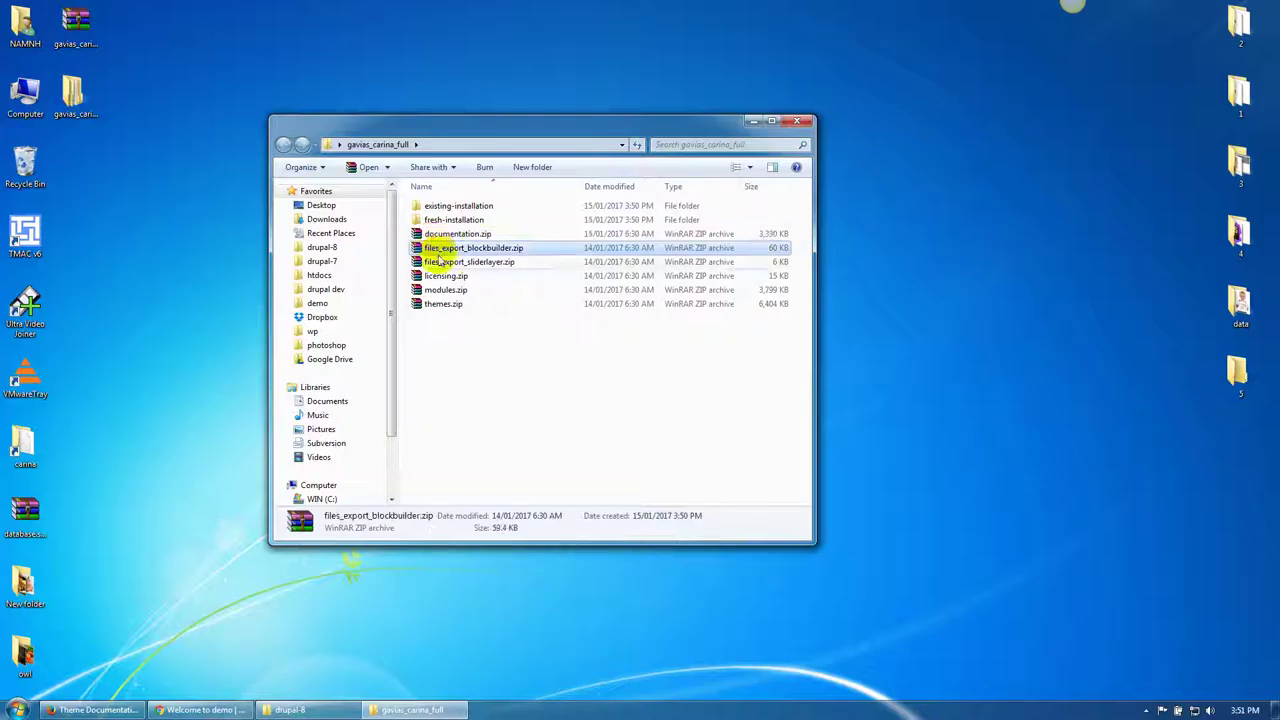
pyautogui.doubleClick(458, 207)
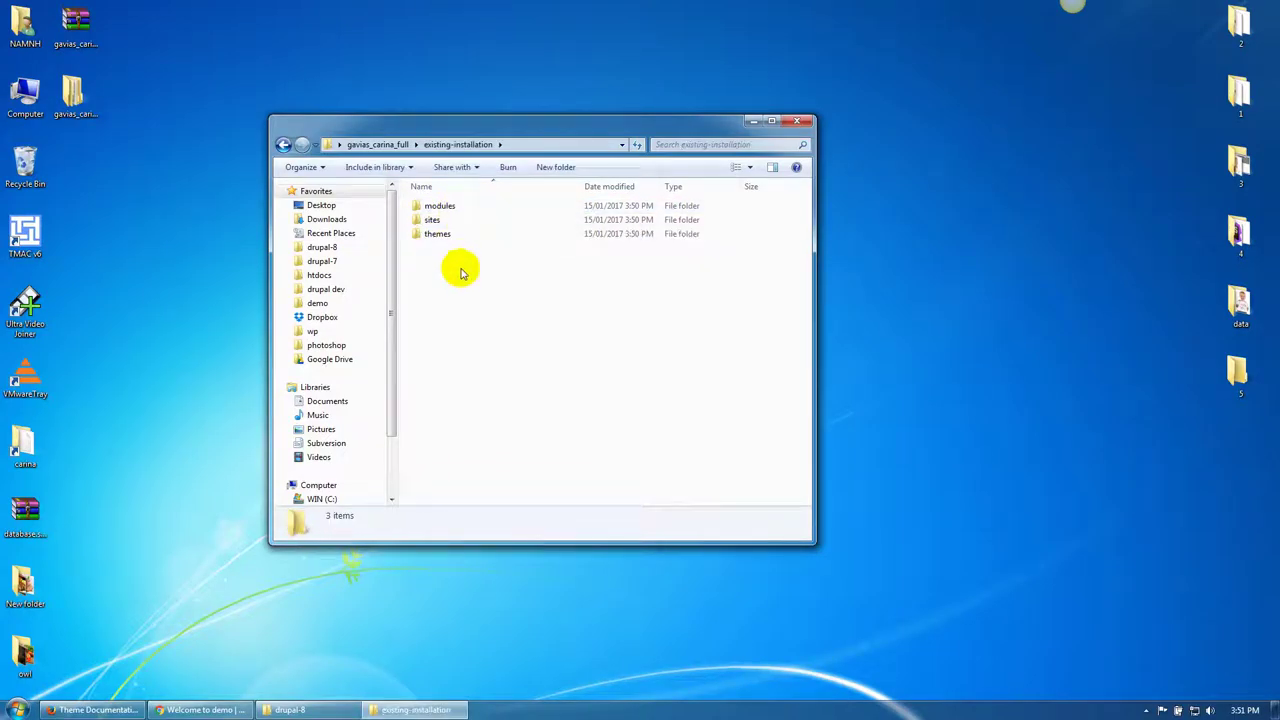
pyautogui.click(451, 208)
pyautogui.doubleClick(451, 210)
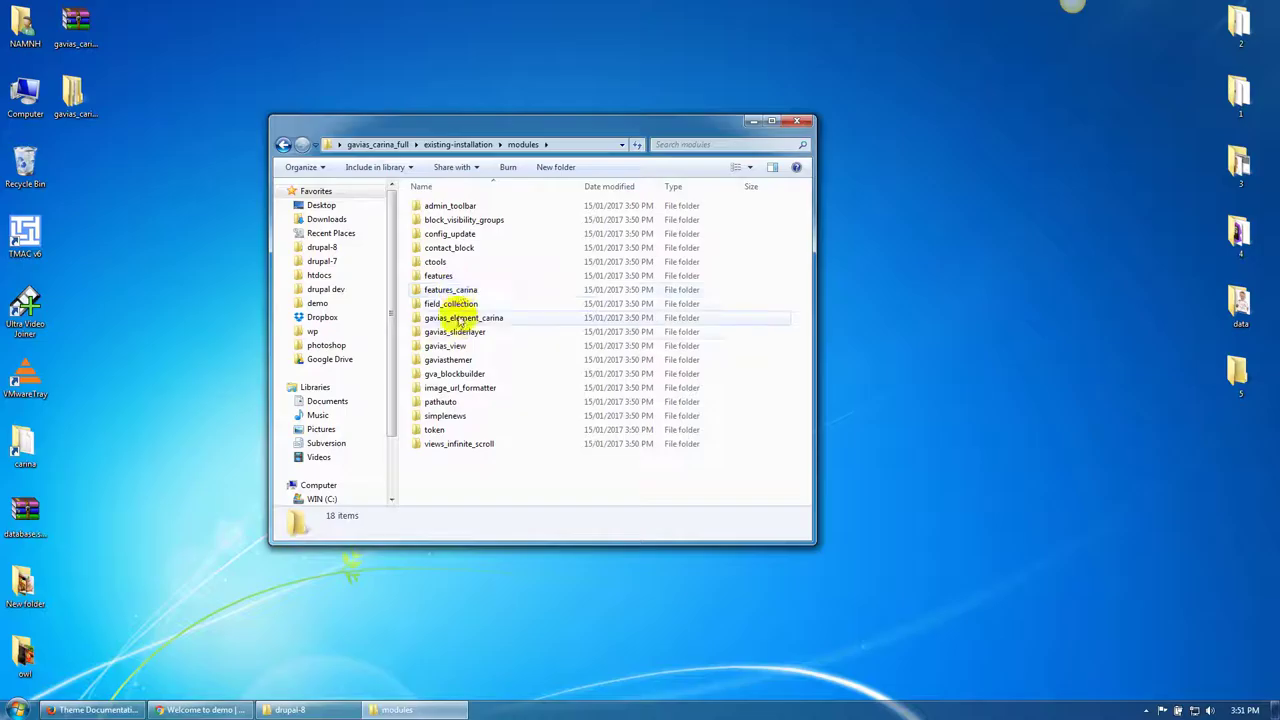
# Step: Copy all module folders from the package into the modules folder of D:\xampp\htdocs\drupal-8
pyautogui.hotkey('ctrl', 'a')
pyautogui.click(315, 712)
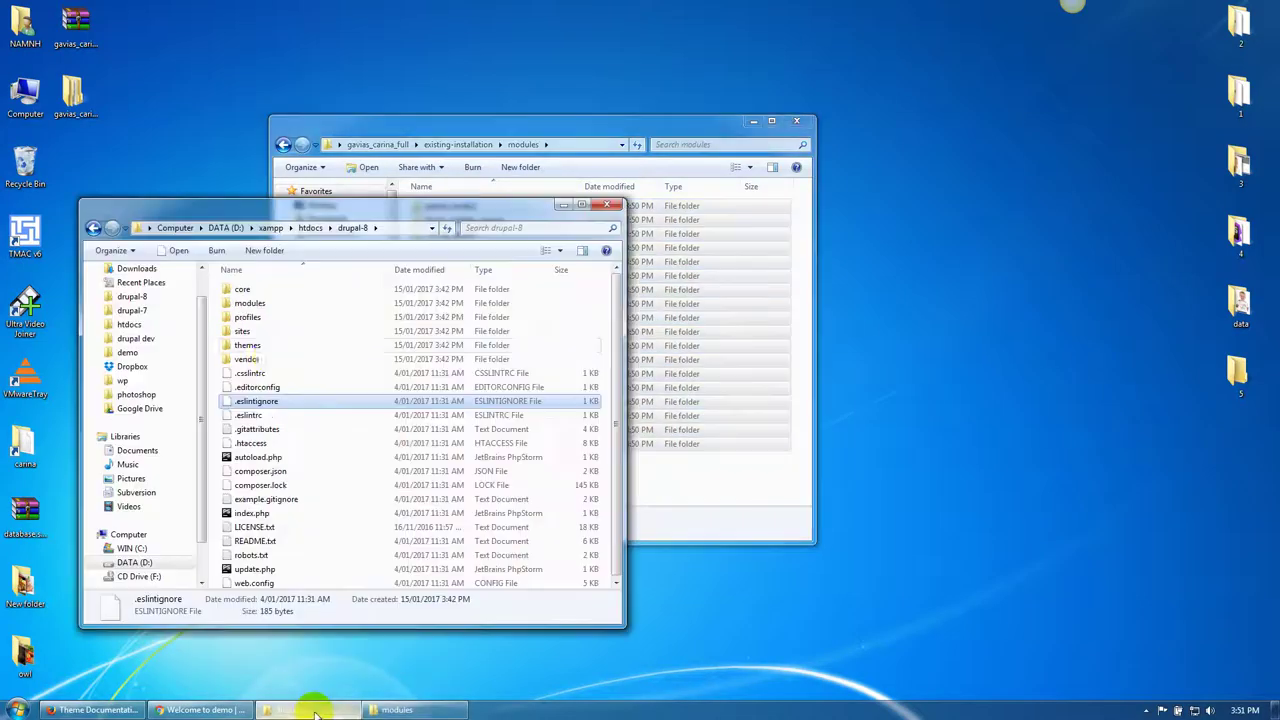
pyautogui.doubleClick(251, 297)
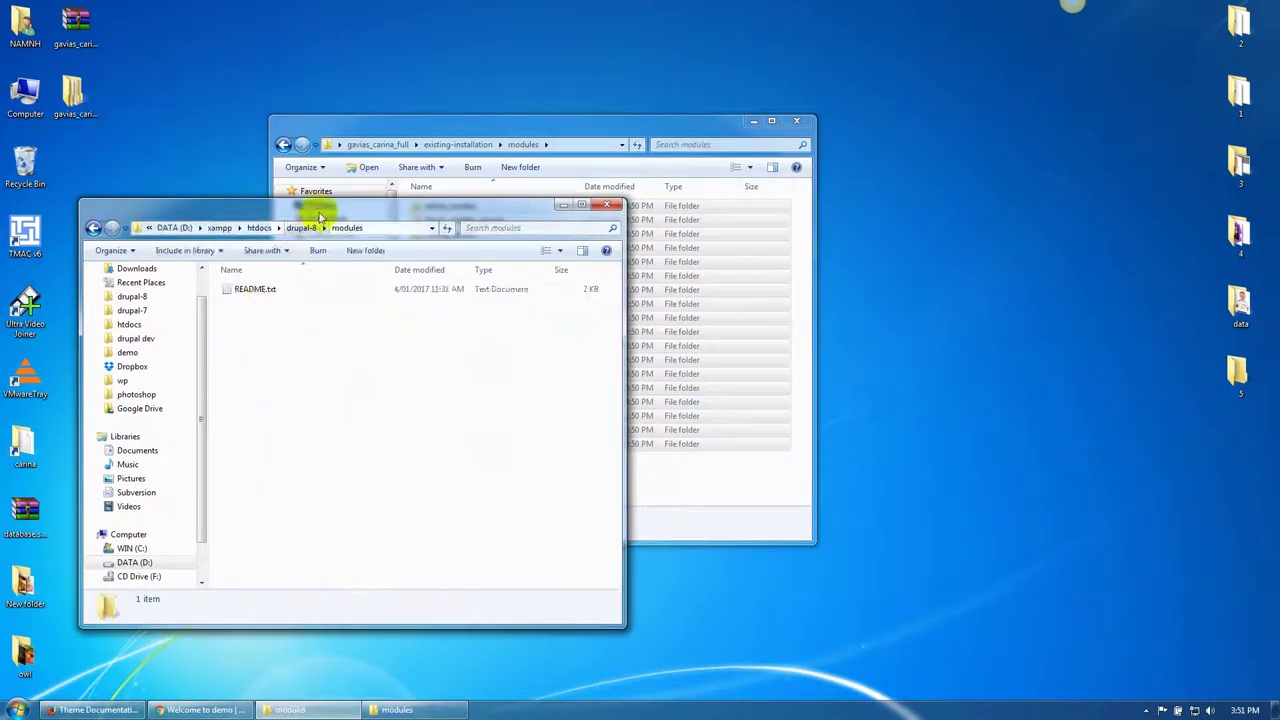
pyautogui.moveTo(314, 206); pyautogui.dragTo(896, 212)
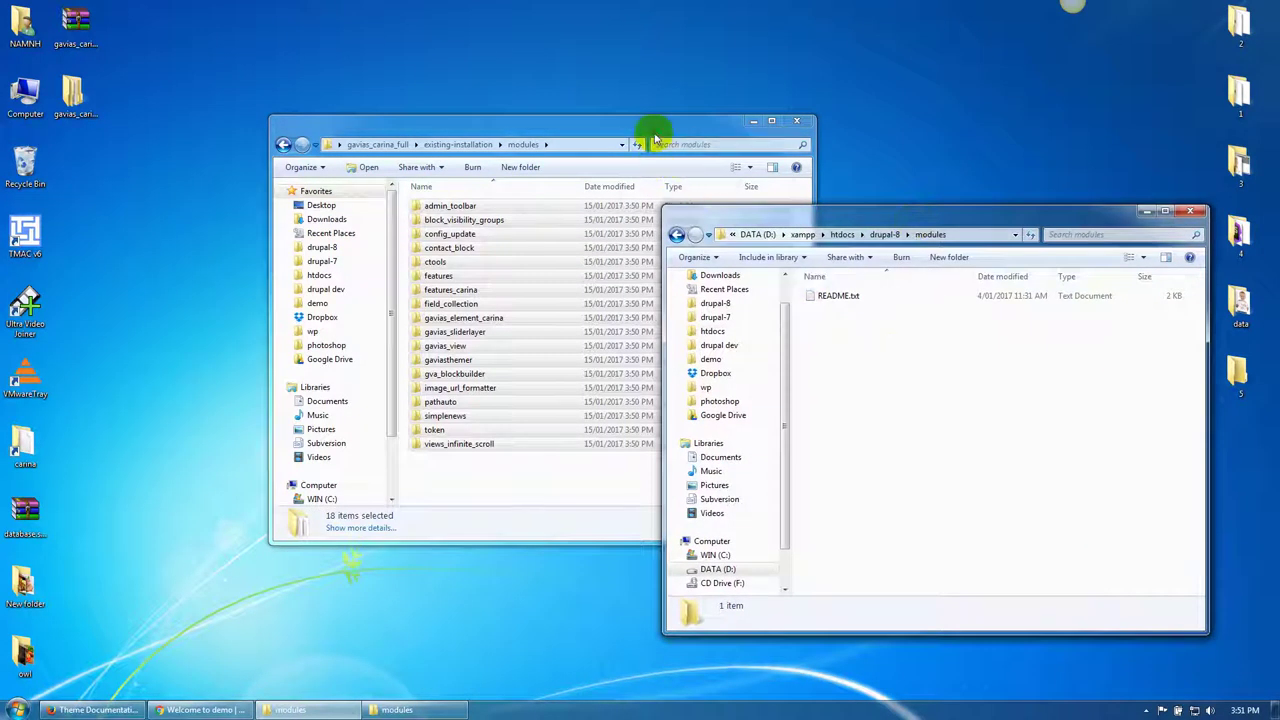
pyautogui.hotkey('ctrl', 'v')
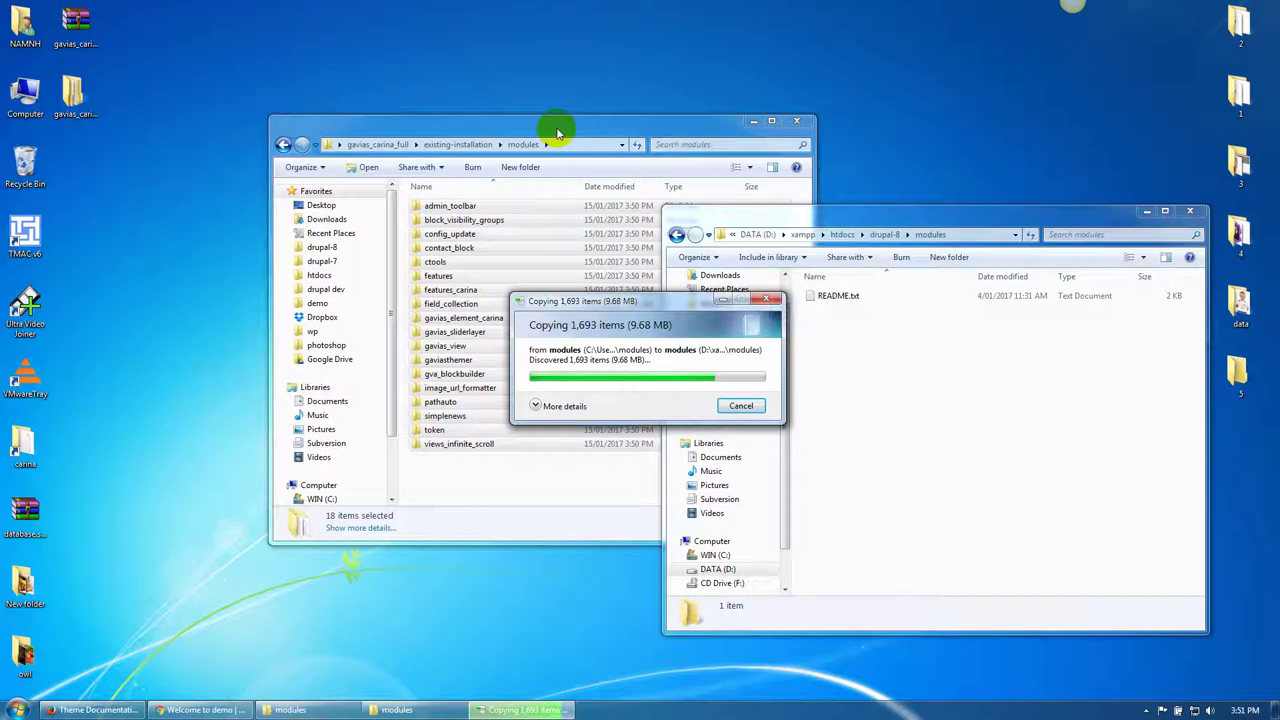
pyautogui.moveTo(565, 134); pyautogui.dragTo(406, 141)
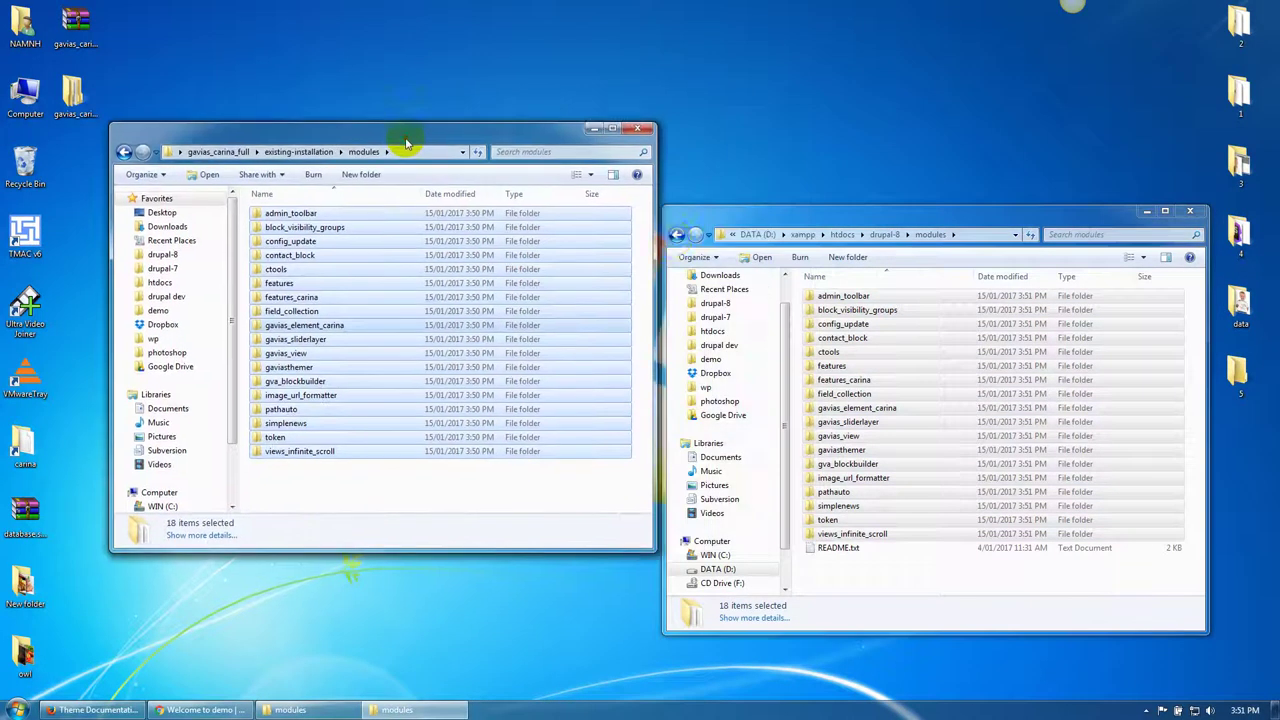
# Step: Copy the package's sites\default folder into drupal-8's sites folder, merging it with the existing default folder
pyautogui.click(676, 234)
pyautogui.click(318, 153)
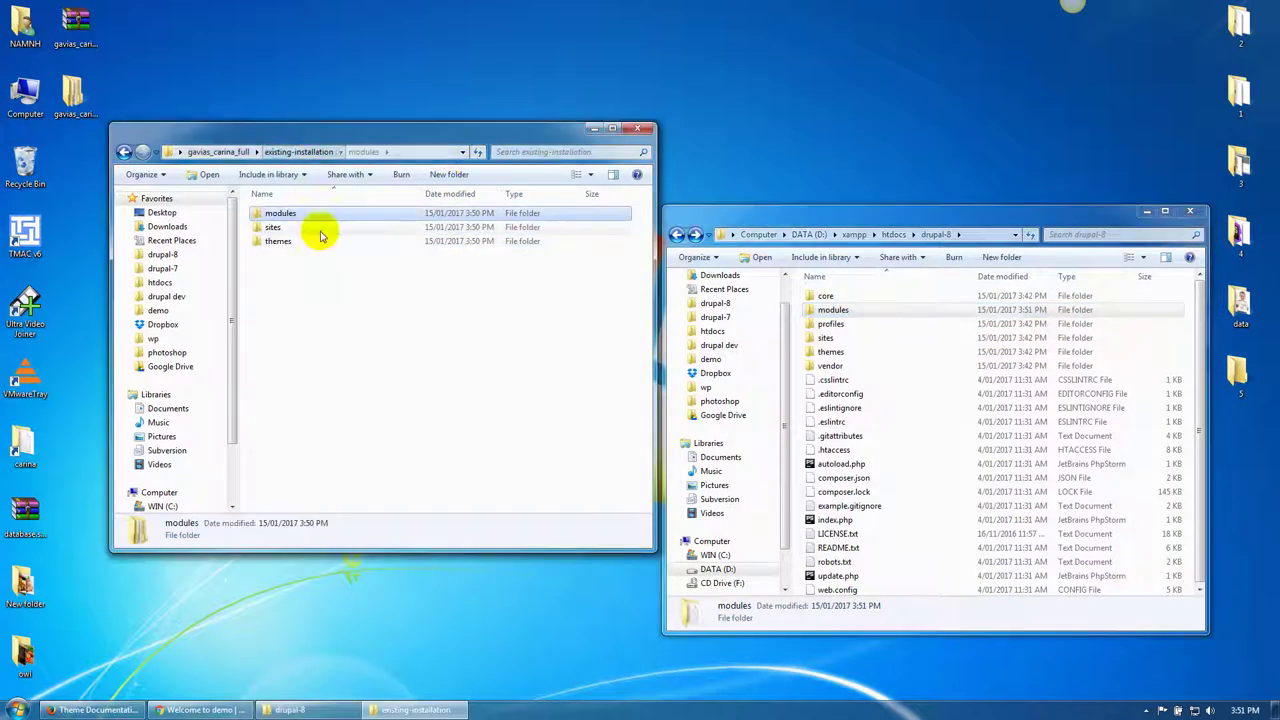
pyautogui.doubleClick(286, 228)
pyautogui.click(290, 214)
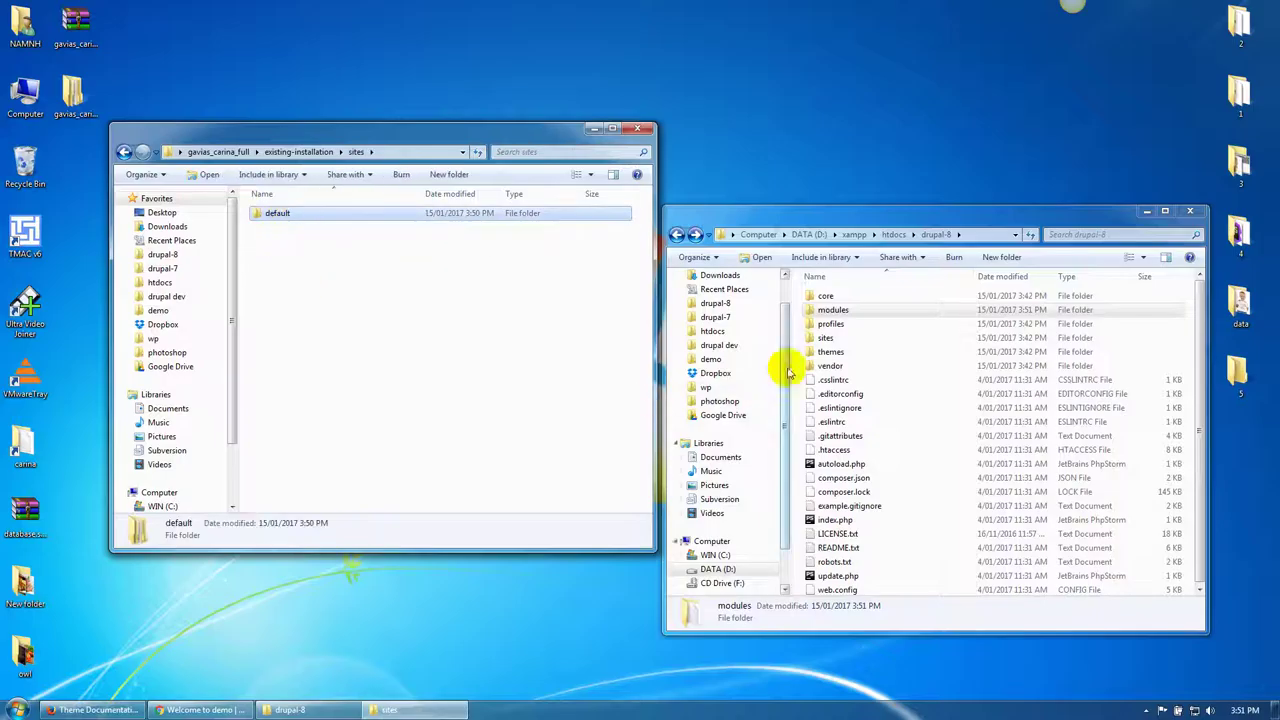
pyautogui.doubleClick(827, 336)
pyautogui.hotkey('ctrl', 'v')
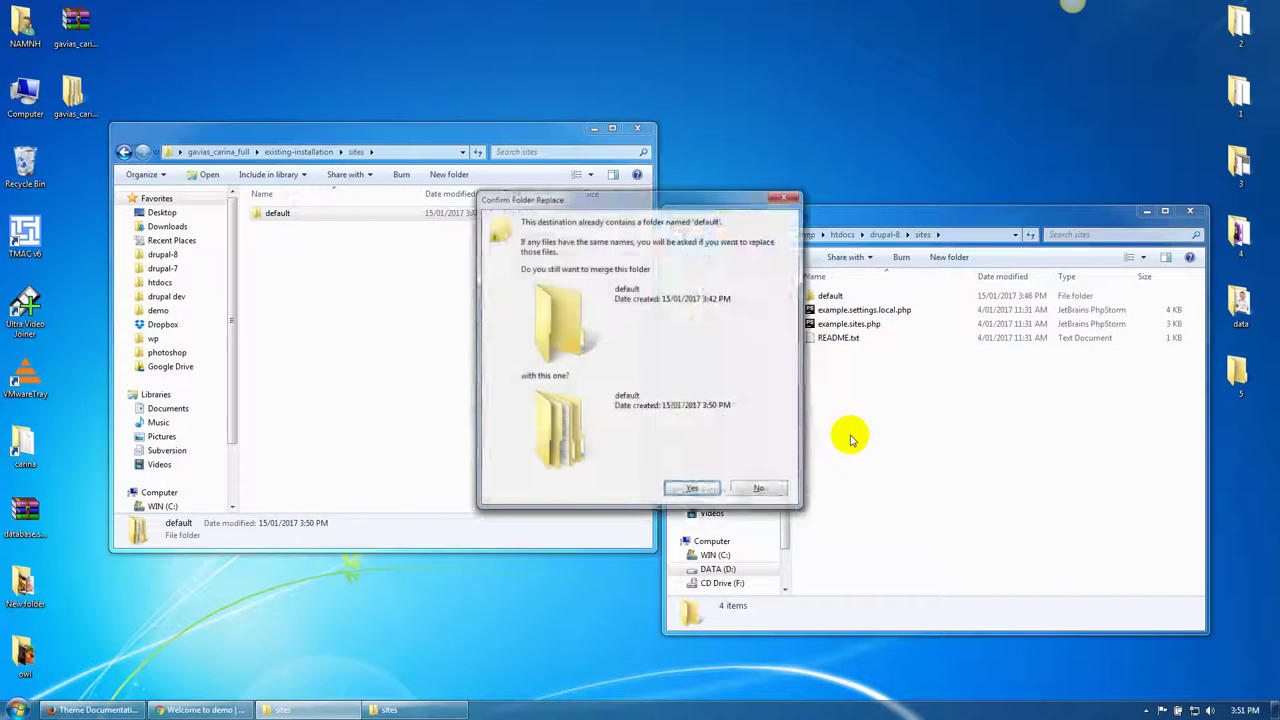
pyautogui.click(686, 489)
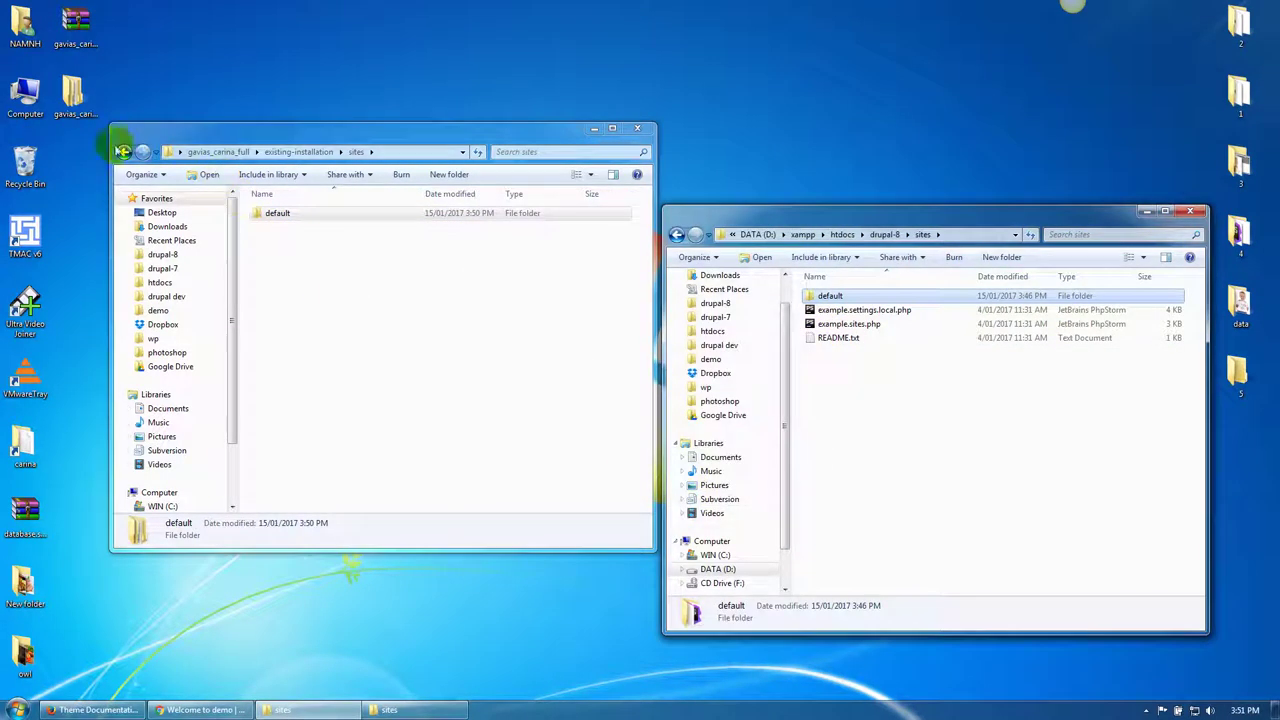
# Step: Copy the gavias_carina folder from the package's themes folder into drupal-8's themes folder
pyautogui.click(124, 151)
pyautogui.doubleClick(277, 243)
pyautogui.click(284, 215)
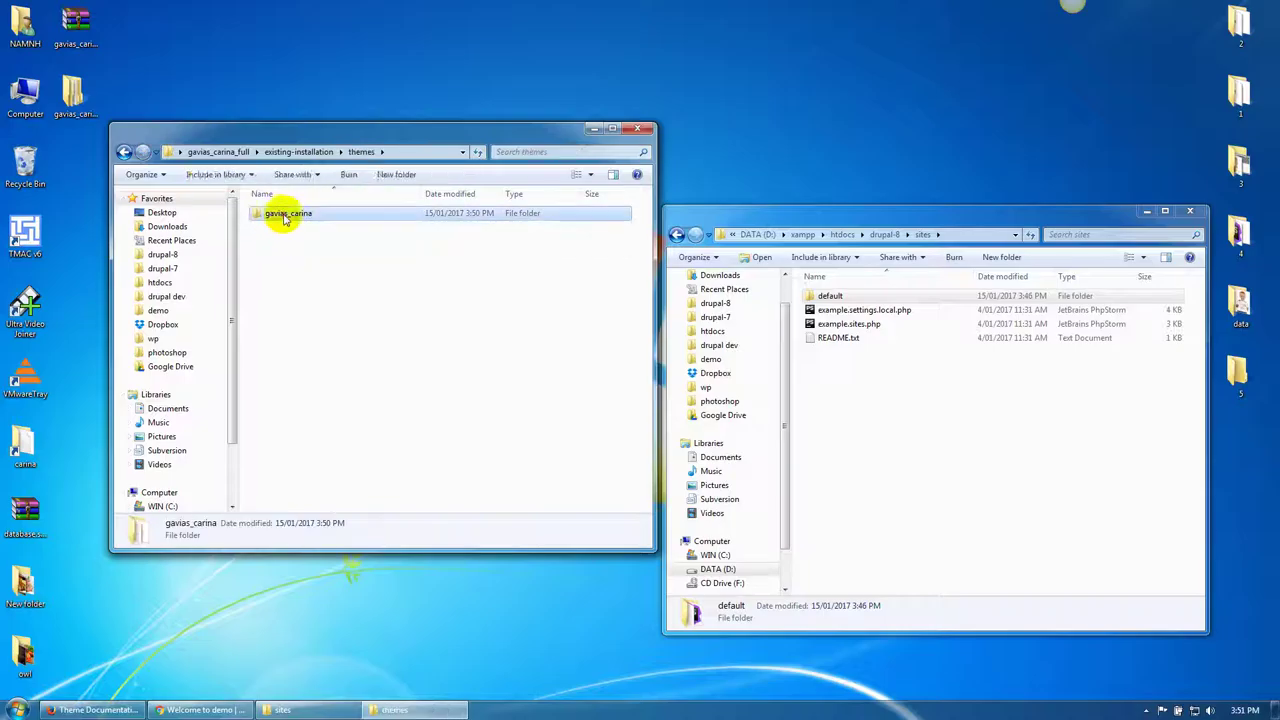
pyautogui.click(676, 234)
pyautogui.doubleClick(828, 352)
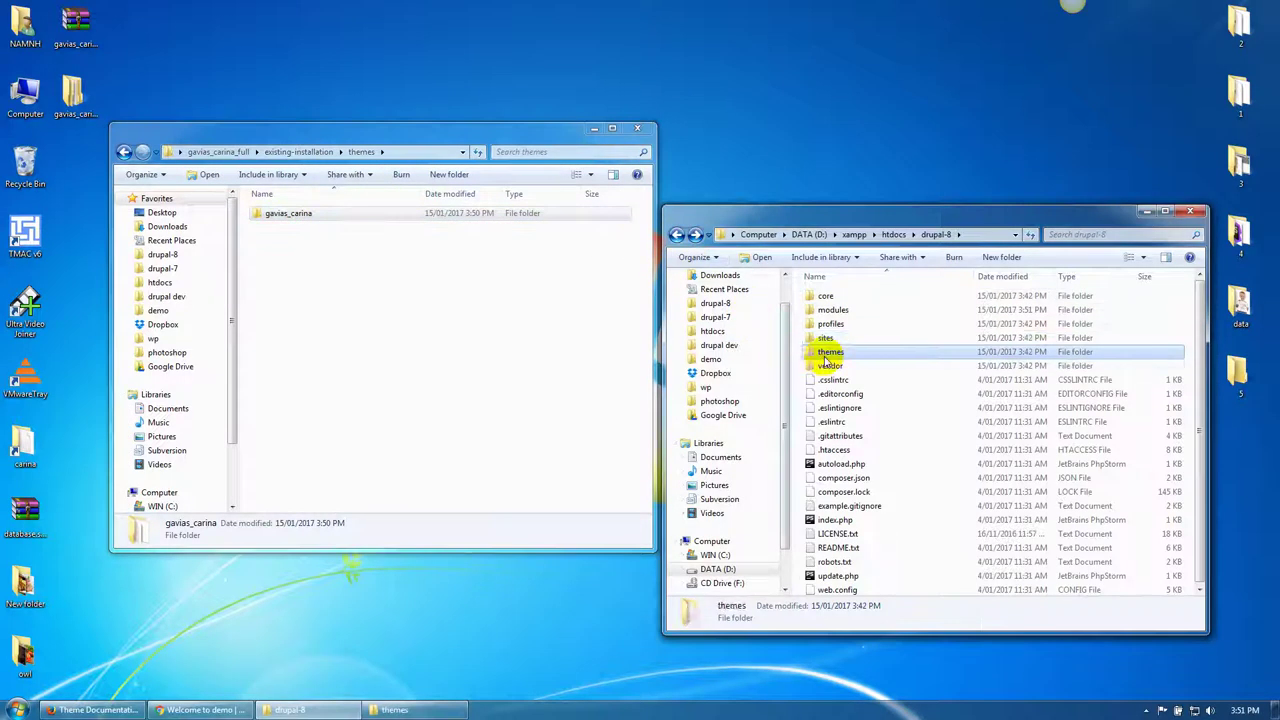
pyautogui.hotkey('ctrl', 'v')
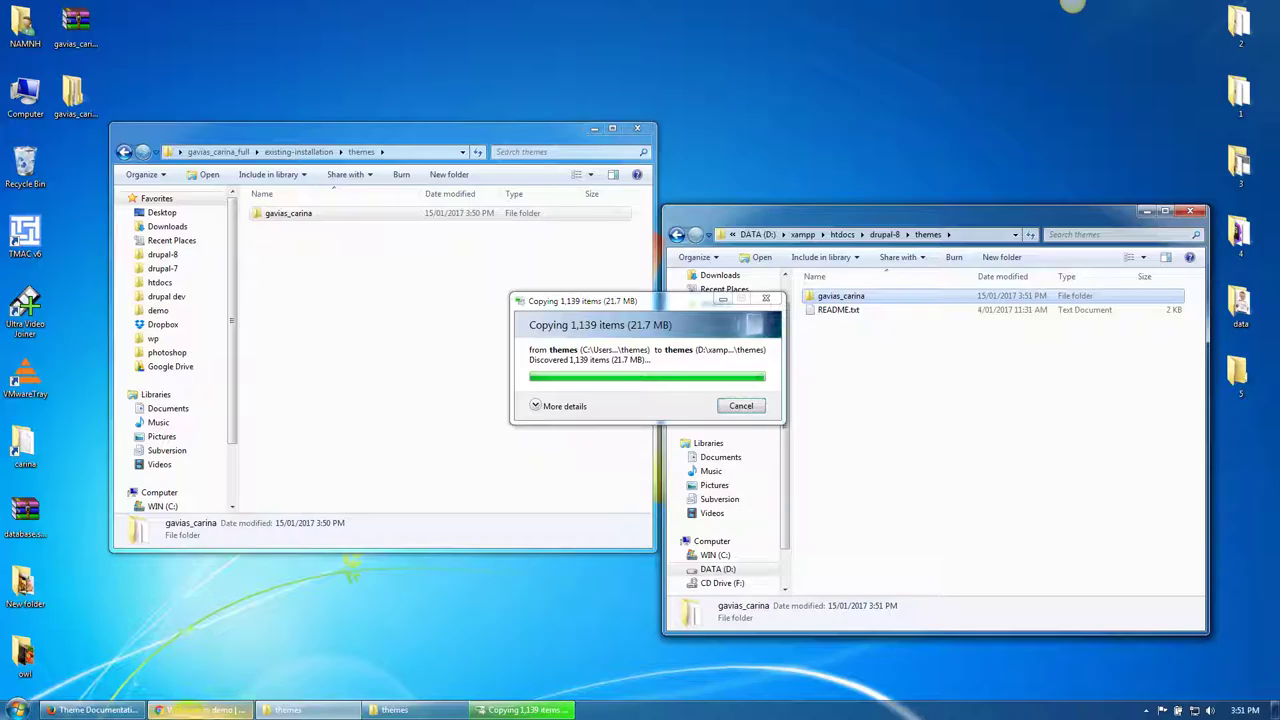
# Step: Switch to the Drupal site in Chrome and install the Gavias Carina 8.x theme as default
pyautogui.click(200, 709)
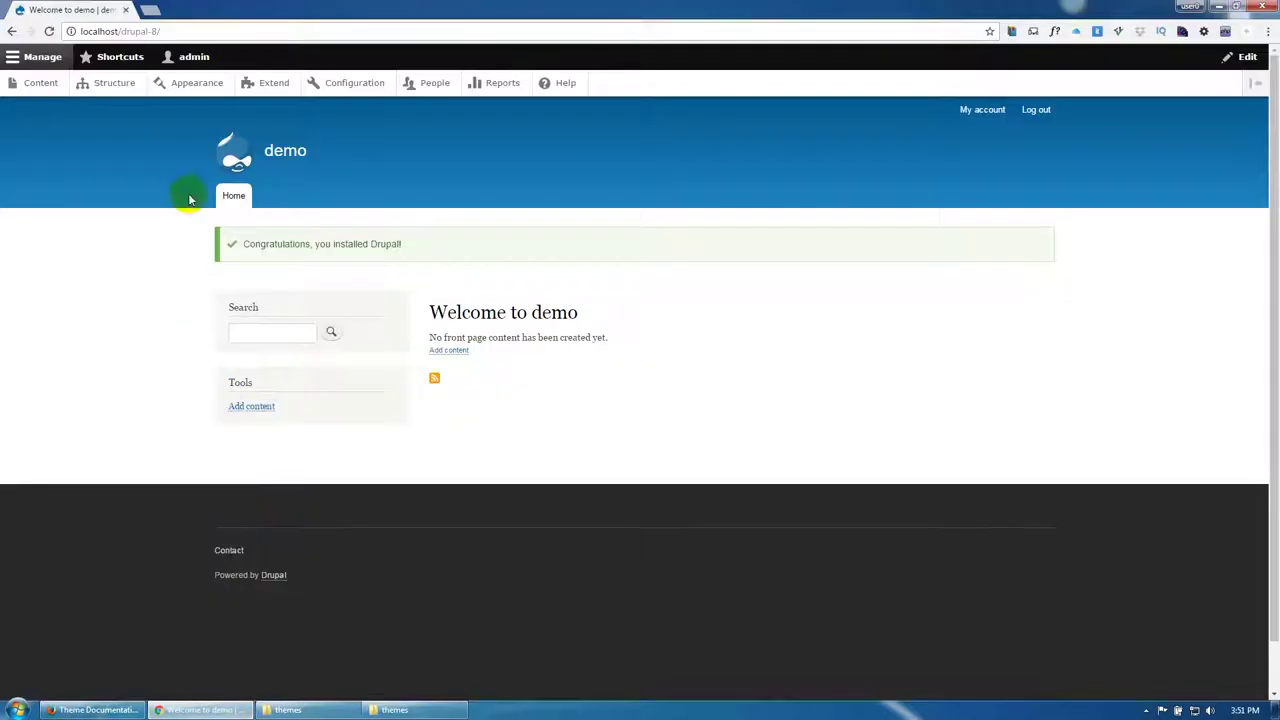
pyautogui.click(186, 86)
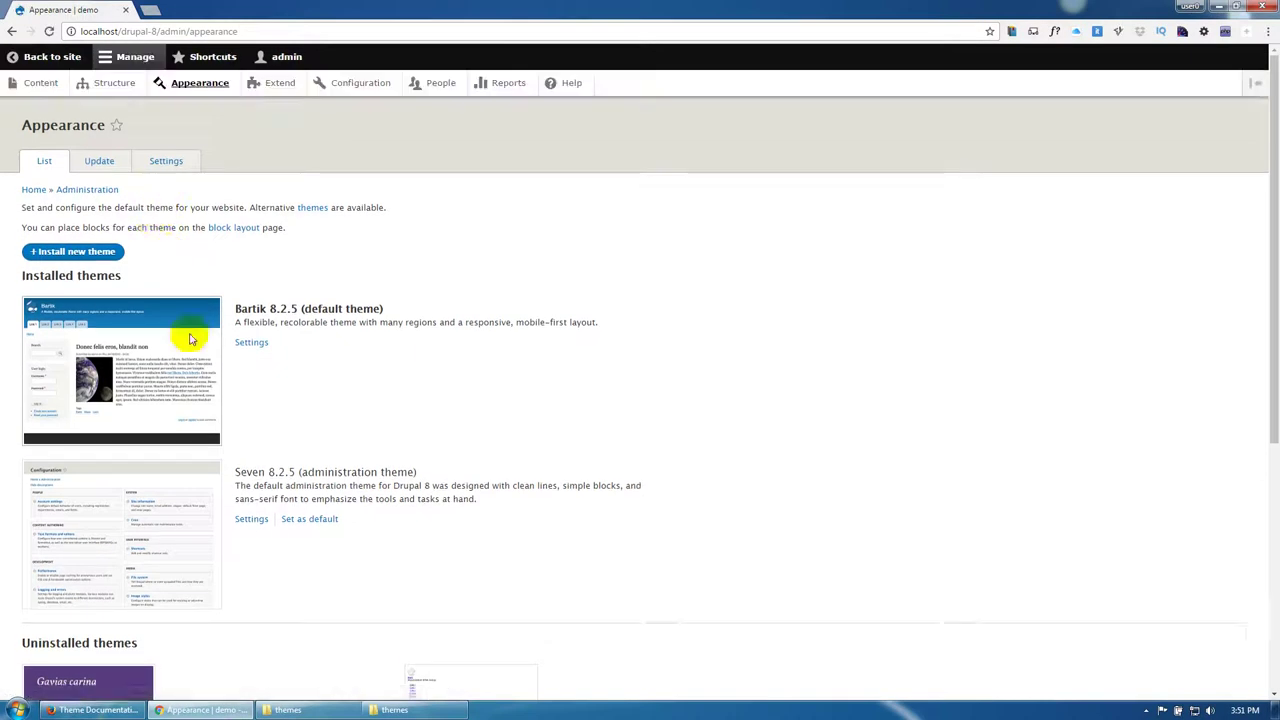
pyautogui.scroll(-3, 251, 466)
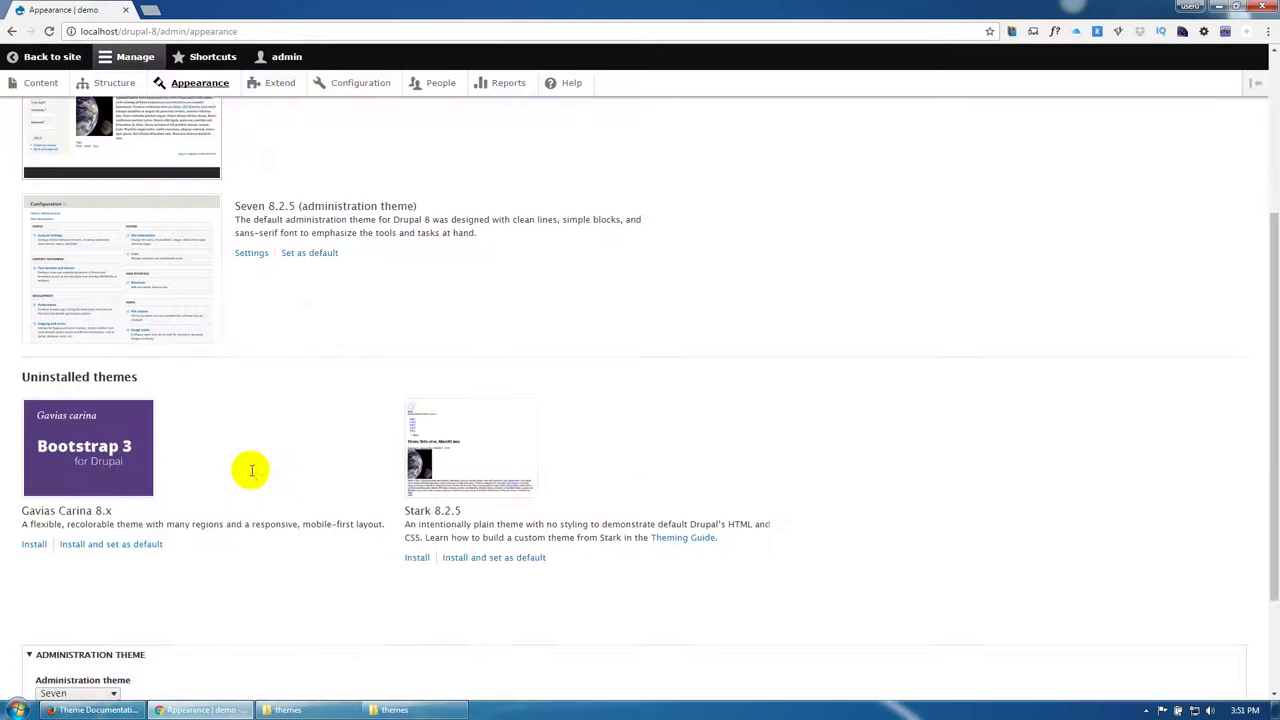
pyautogui.click(140, 544)
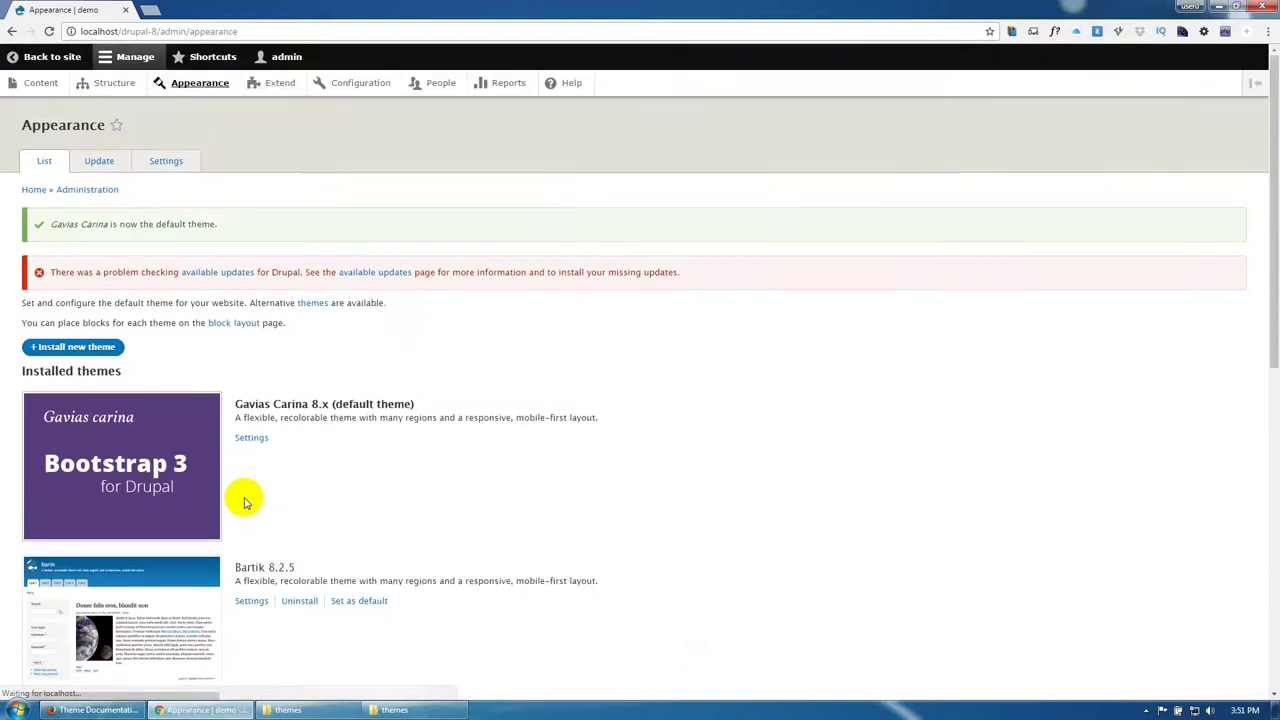
# Step: Filter the site's modules by "gavias" and install Gavias Themer, Block Builder v2, Carina Themer, Custom View, Elements and SliderLayer
pyautogui.click(261, 86)
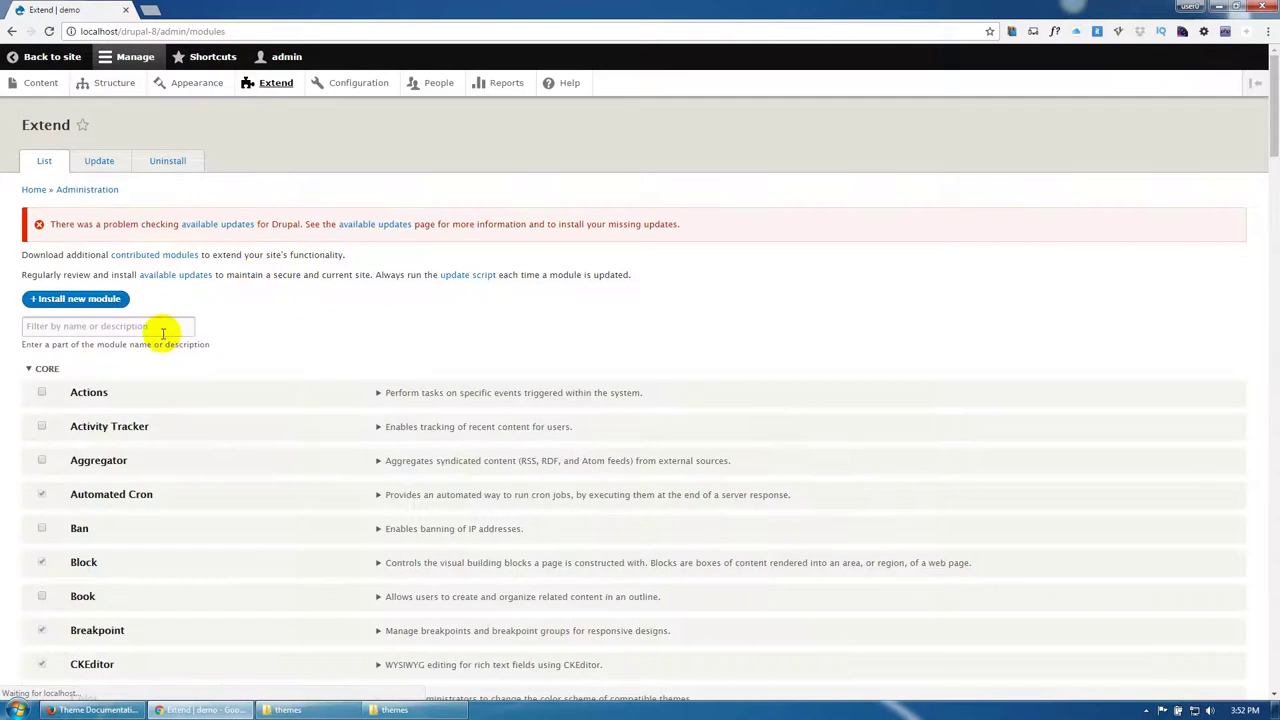
pyautogui.click(163, 326)
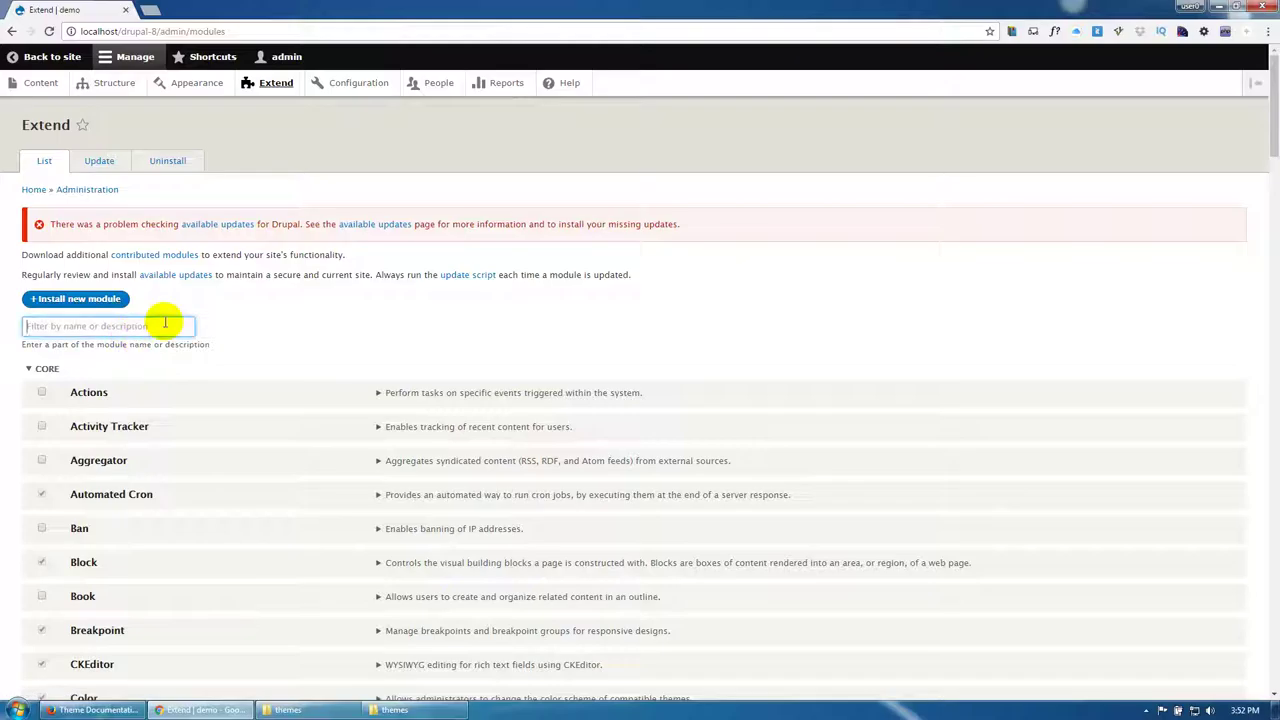
pyautogui.write('gavias')
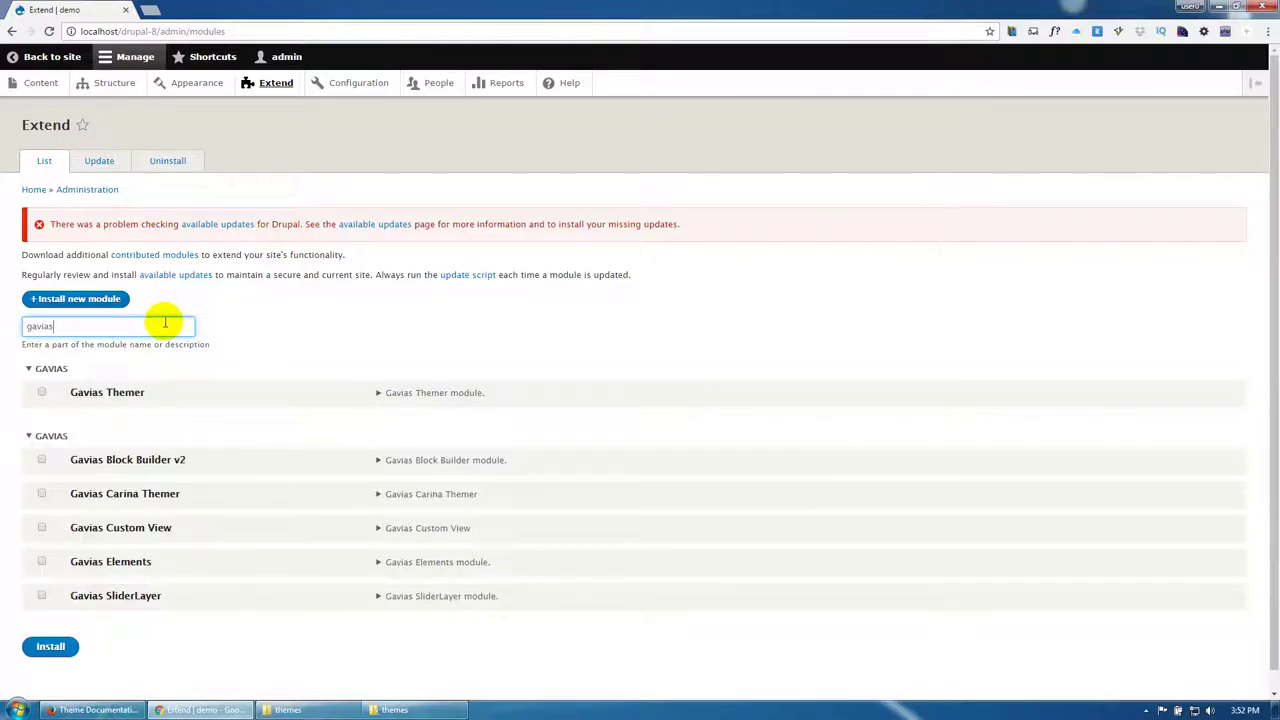
pyautogui.click(100, 392)
pyautogui.click(102, 459)
pyautogui.click(109, 493)
pyautogui.click(113, 530)
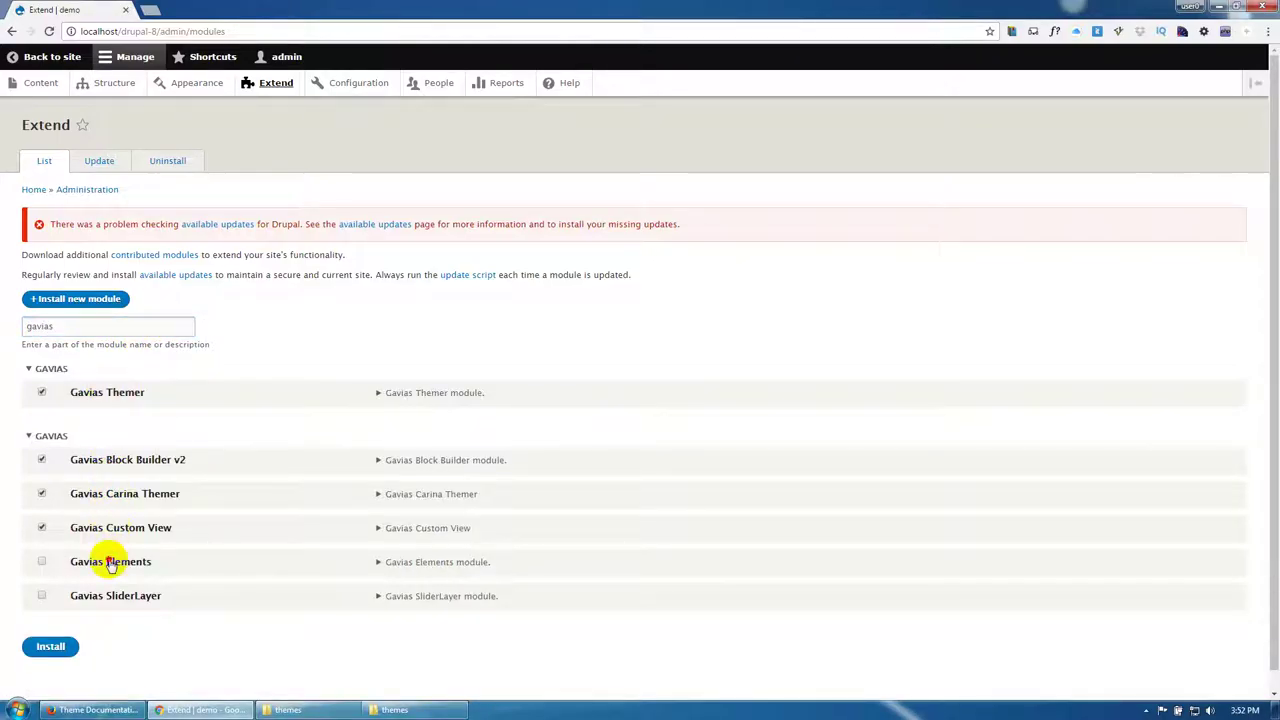
pyautogui.click(95, 562)
pyautogui.click(105, 596)
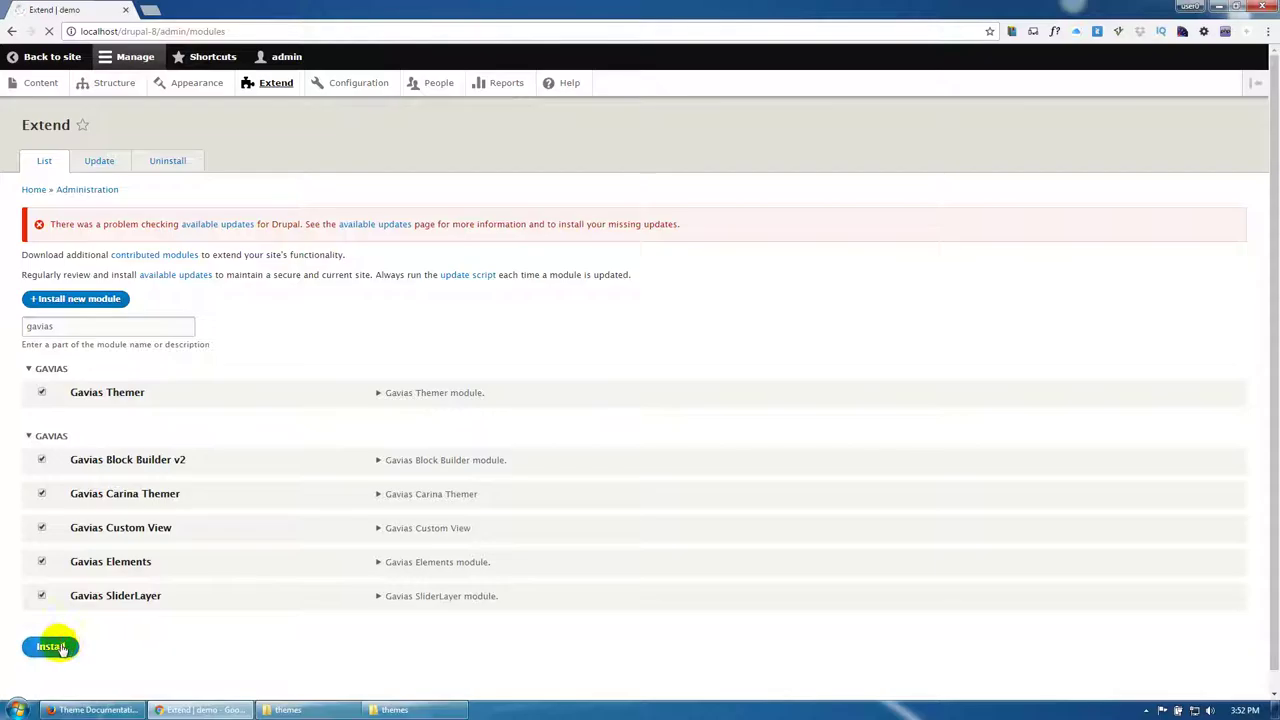
pyautogui.click(52, 646)
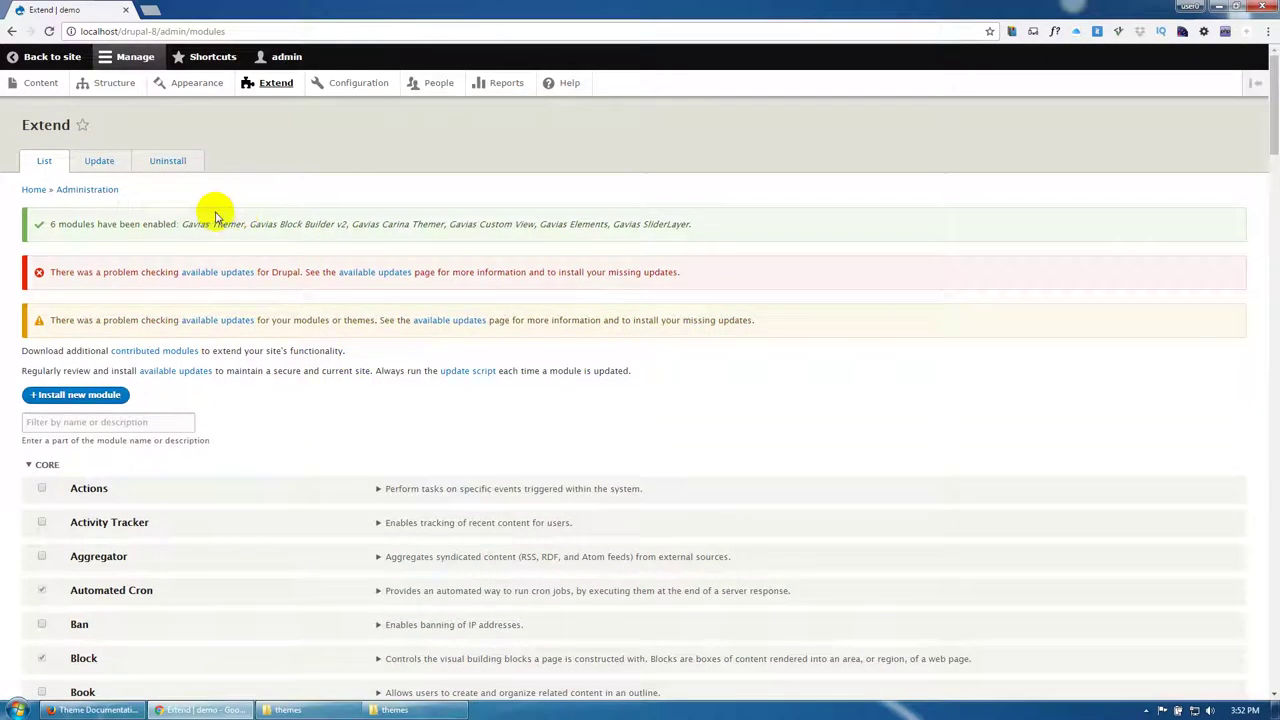
# Step: Filter the modules by "fea" and install Features Carina together with its required modules
pyautogui.click(168, 426)
pyautogui.write('t')
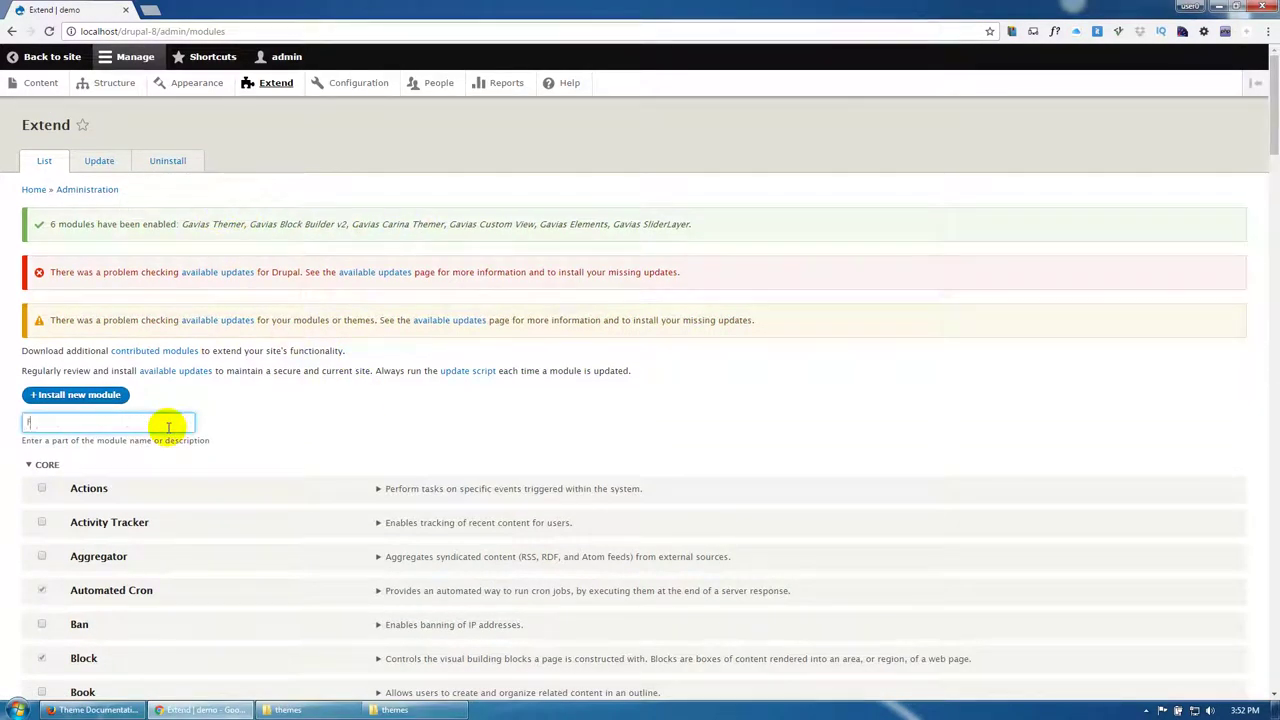
pyautogui.write('w')
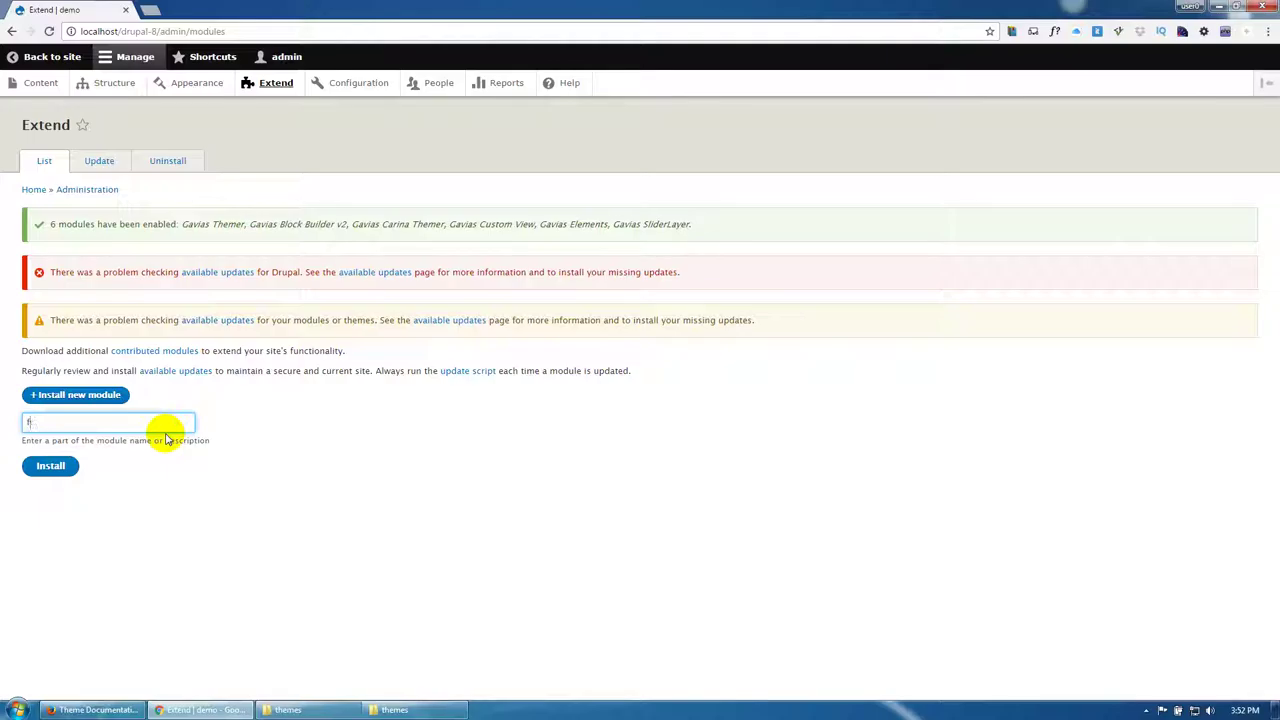
pyautogui.write('ea')
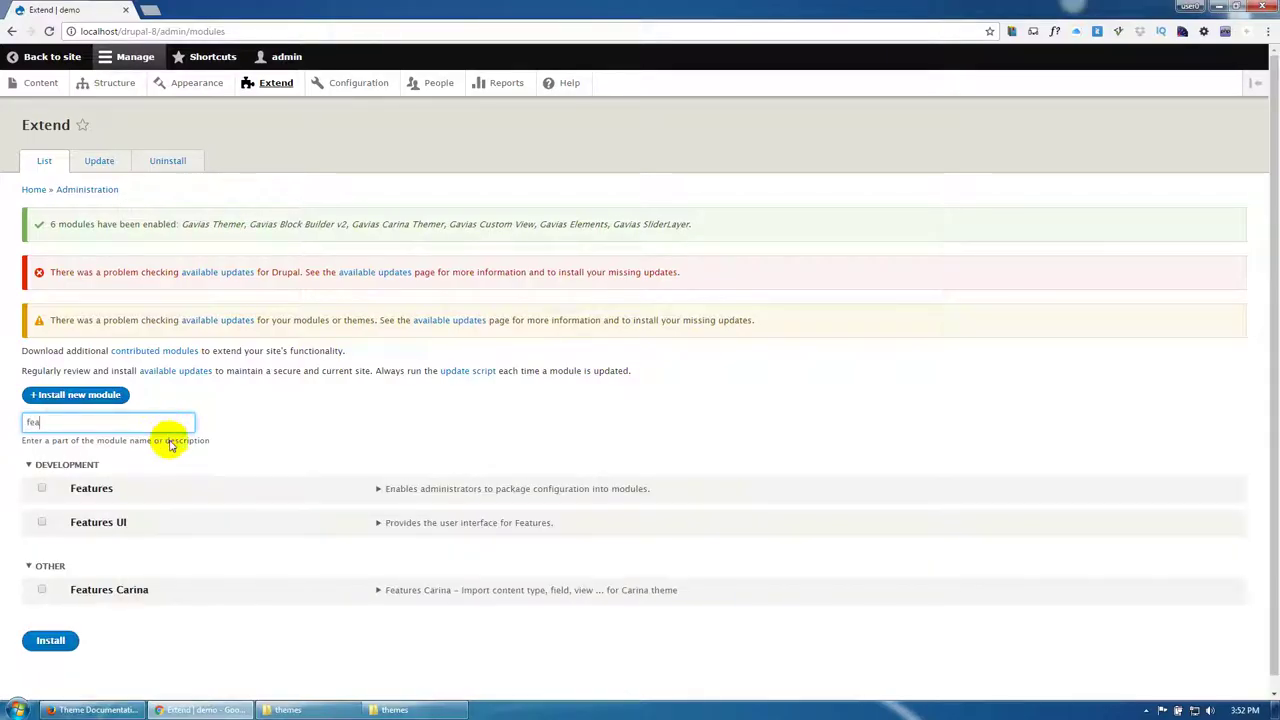
pyautogui.scroll(-1, 150, 500)
pyautogui.click(88, 584)
pyautogui.click(51, 625)
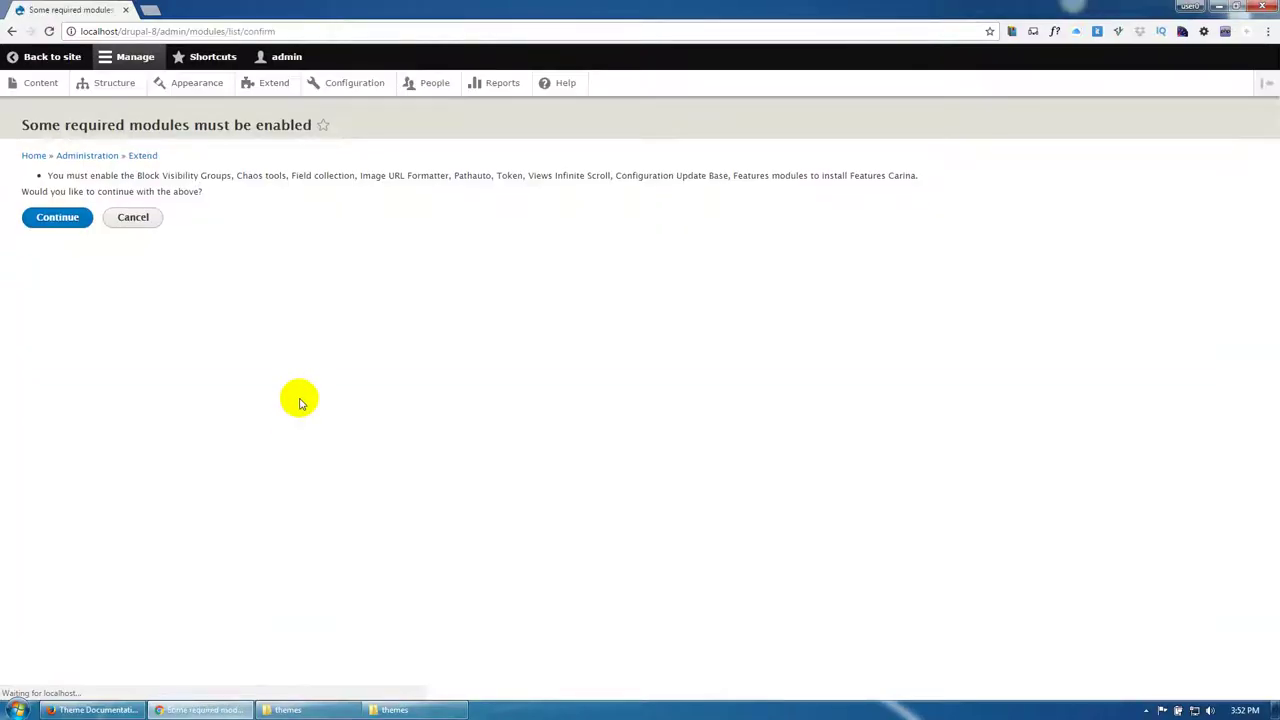
pyautogui.click(57, 218)
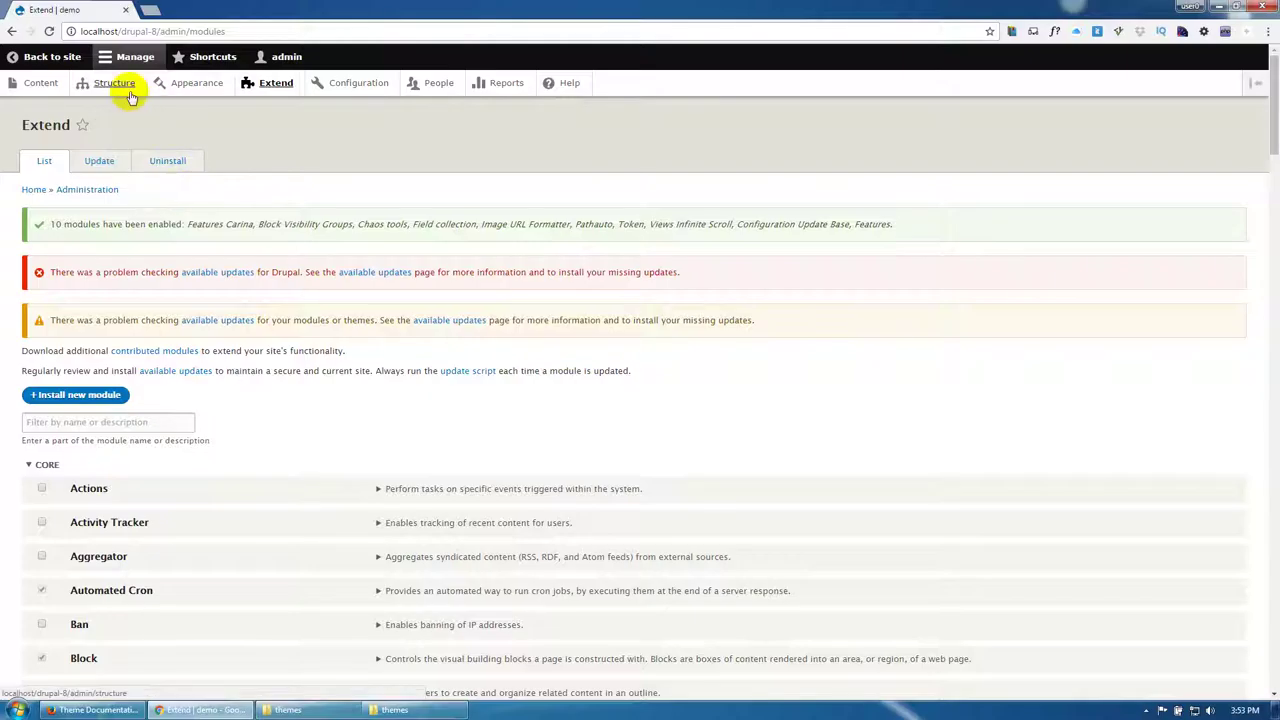
# Step: Open the site's list of views and examine its entries, including Gallery, Portfolio and Post
pyautogui.click(128, 92)
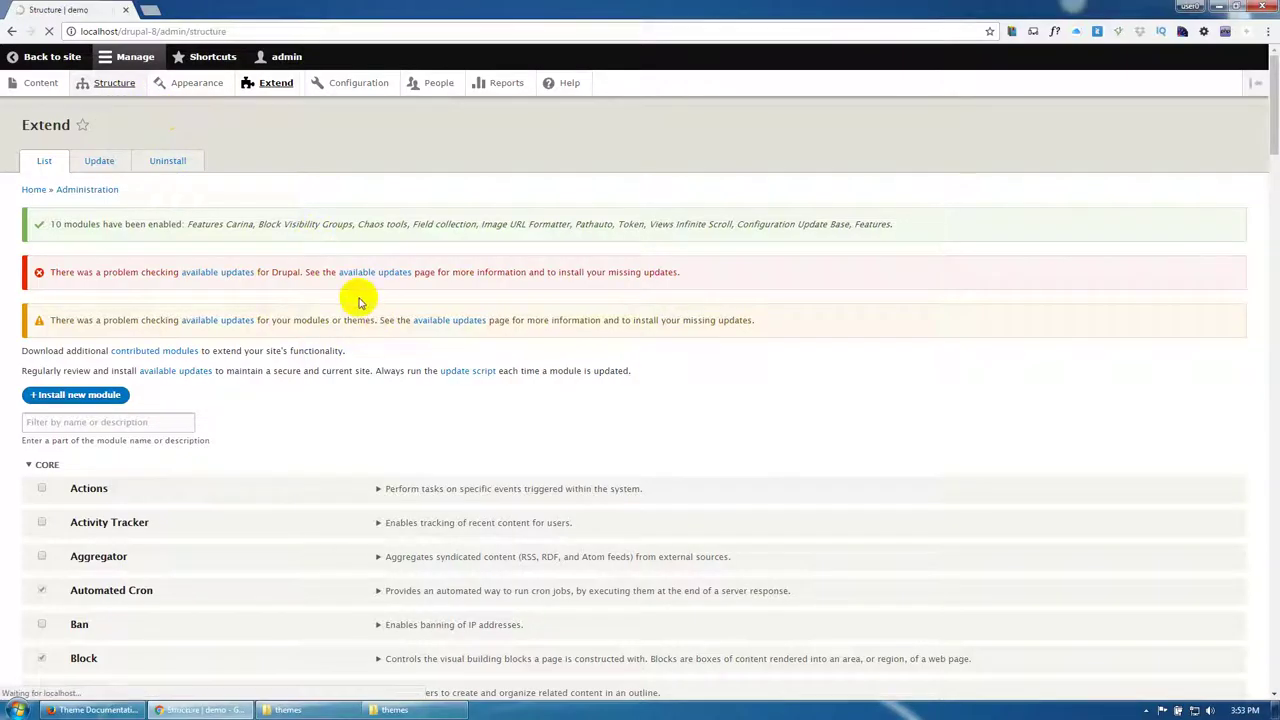
pyautogui.scroll(-1, 91, 450)
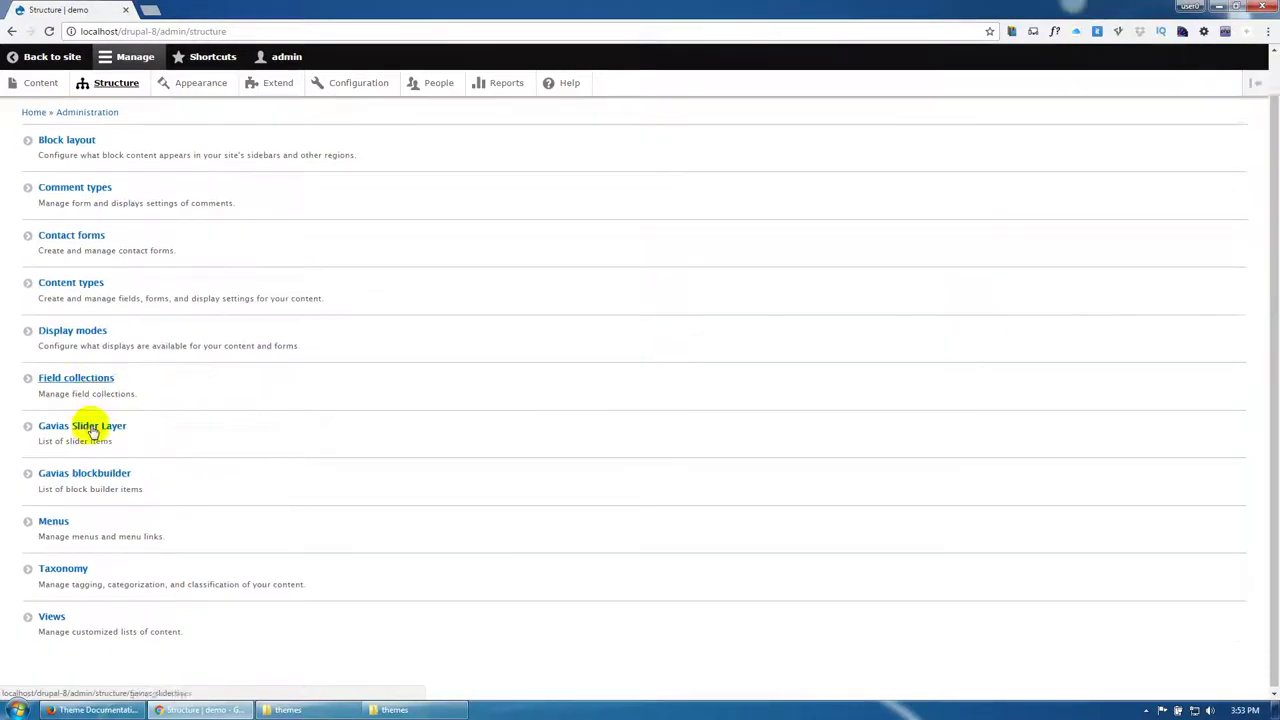
pyautogui.click(51, 615)
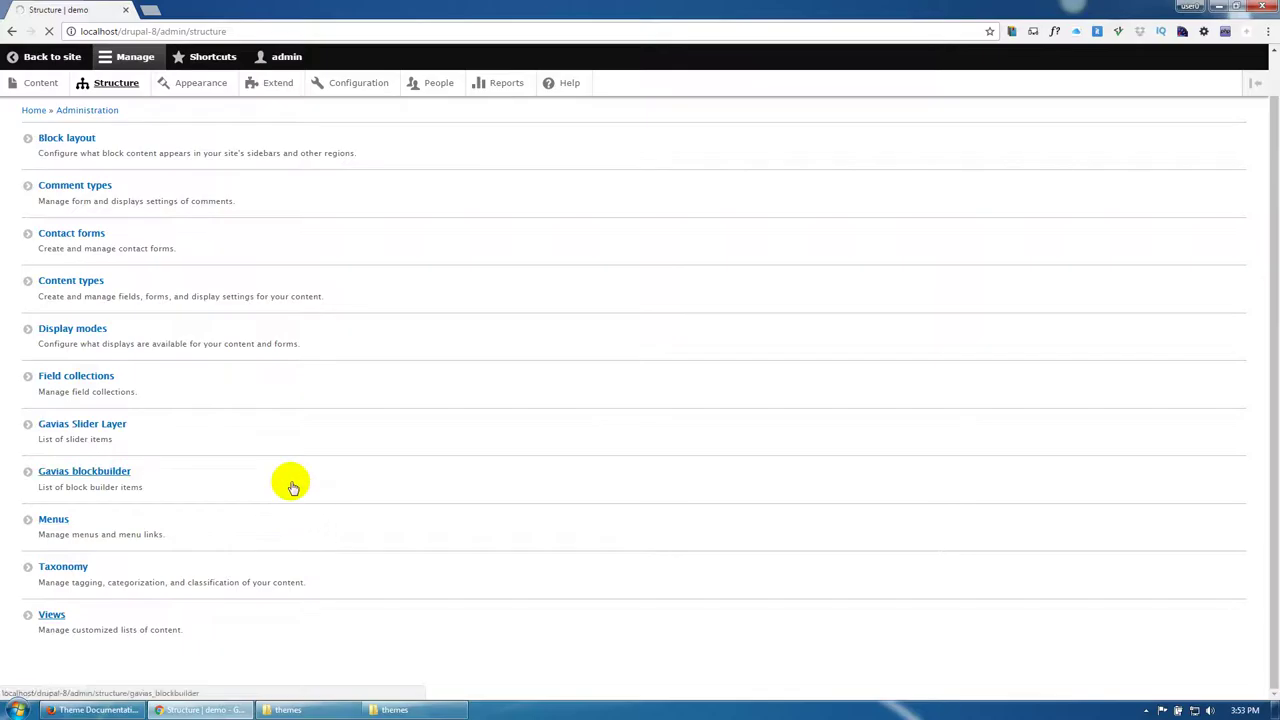
pyautogui.scroll(-3, 47, 468)
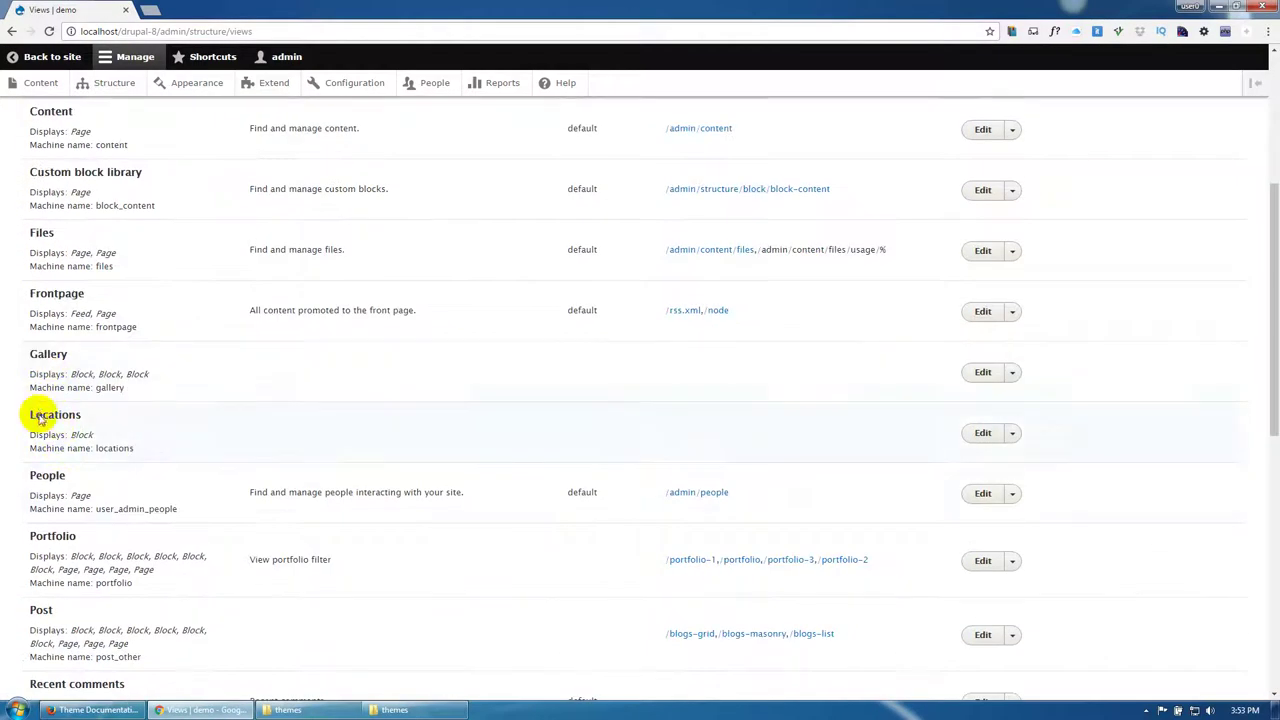
pyautogui.moveTo(41, 607); pyautogui.dragTo(53, 607)
pyautogui.scroll(-2, 43, 586)
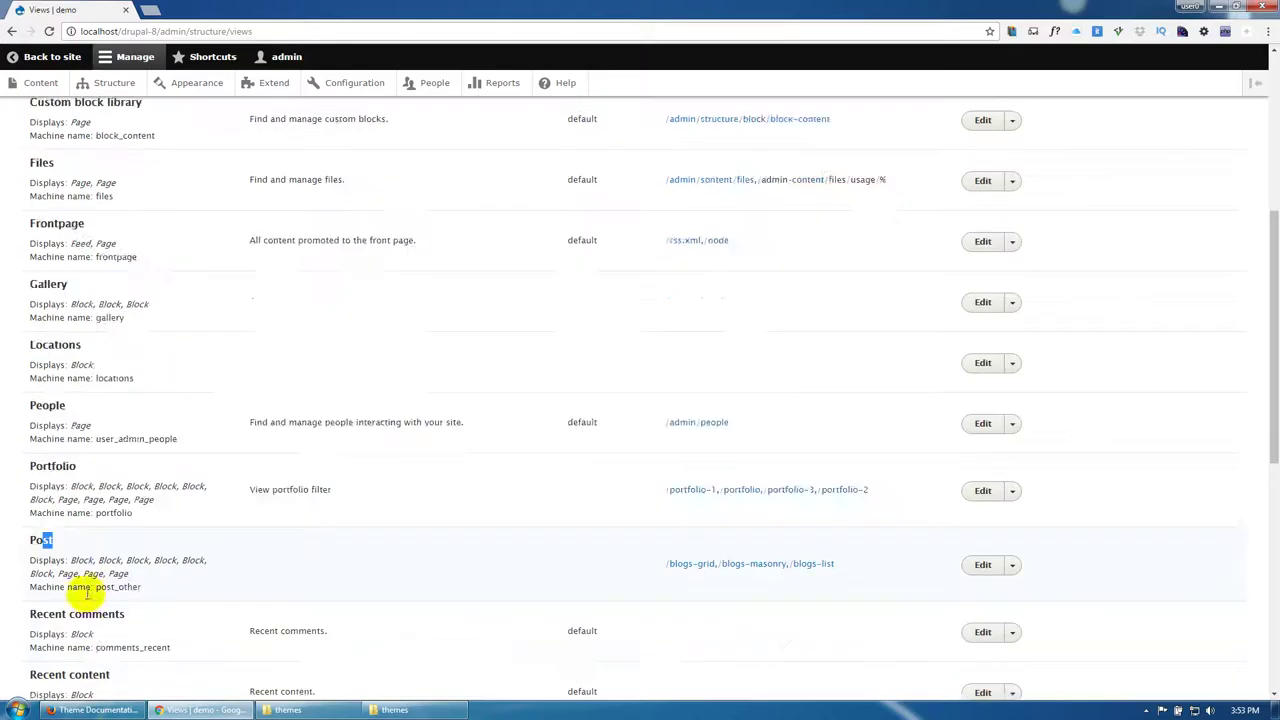
# Step: Examine the remaining entries in the site's list of views, including Team and Testimonial
pyautogui.scroll(-2, 70, 580)
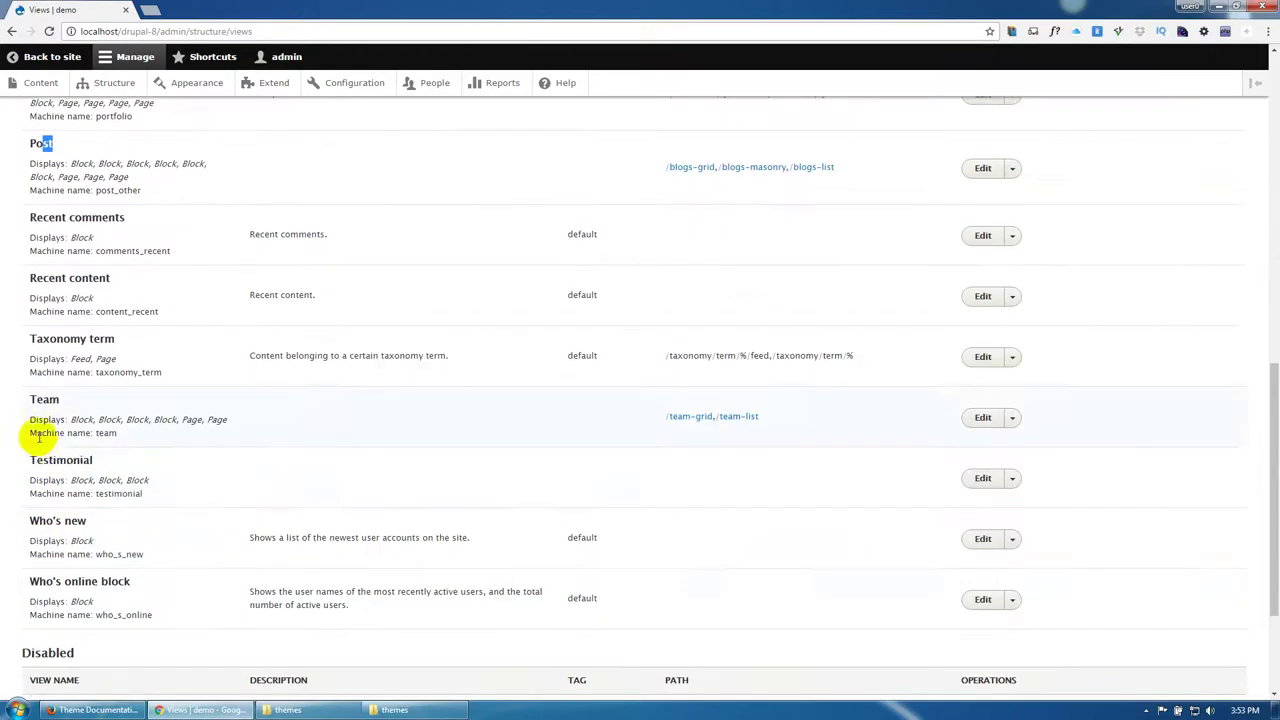
pyautogui.moveTo(23, 428); pyautogui.dragTo(128, 586)
pyautogui.scroll(5, 135, 594)
pyautogui.scroll(3, 135, 594)
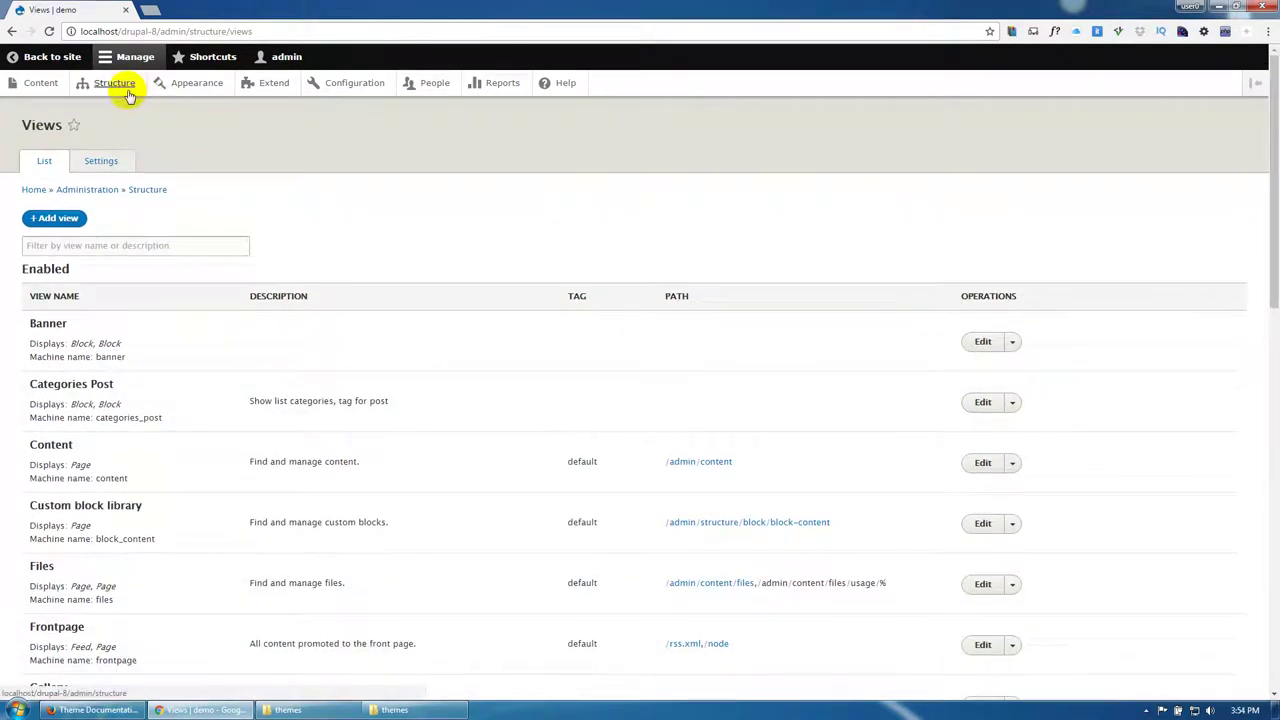
# Step: Open the site's list of content types, and view the site's front page in a new browser tab
pyautogui.click(125, 88)
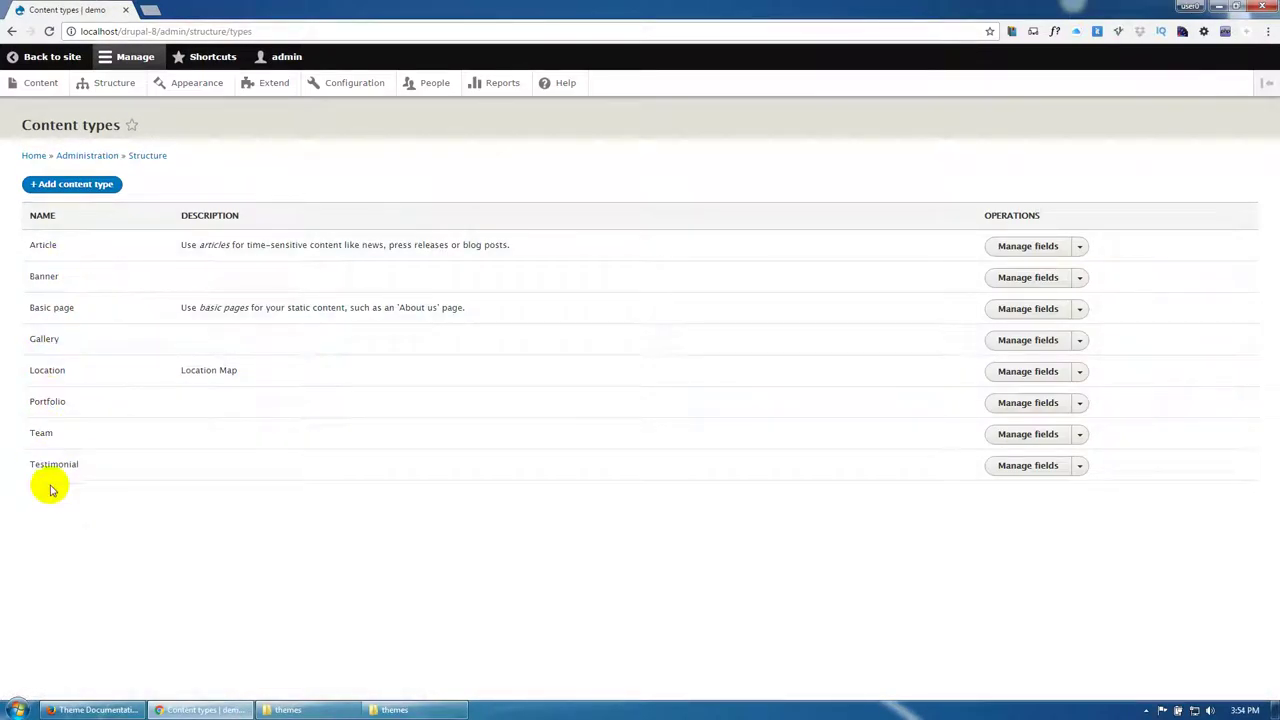
pyautogui.middleClick(48, 60)
pyautogui.click(172, 12)
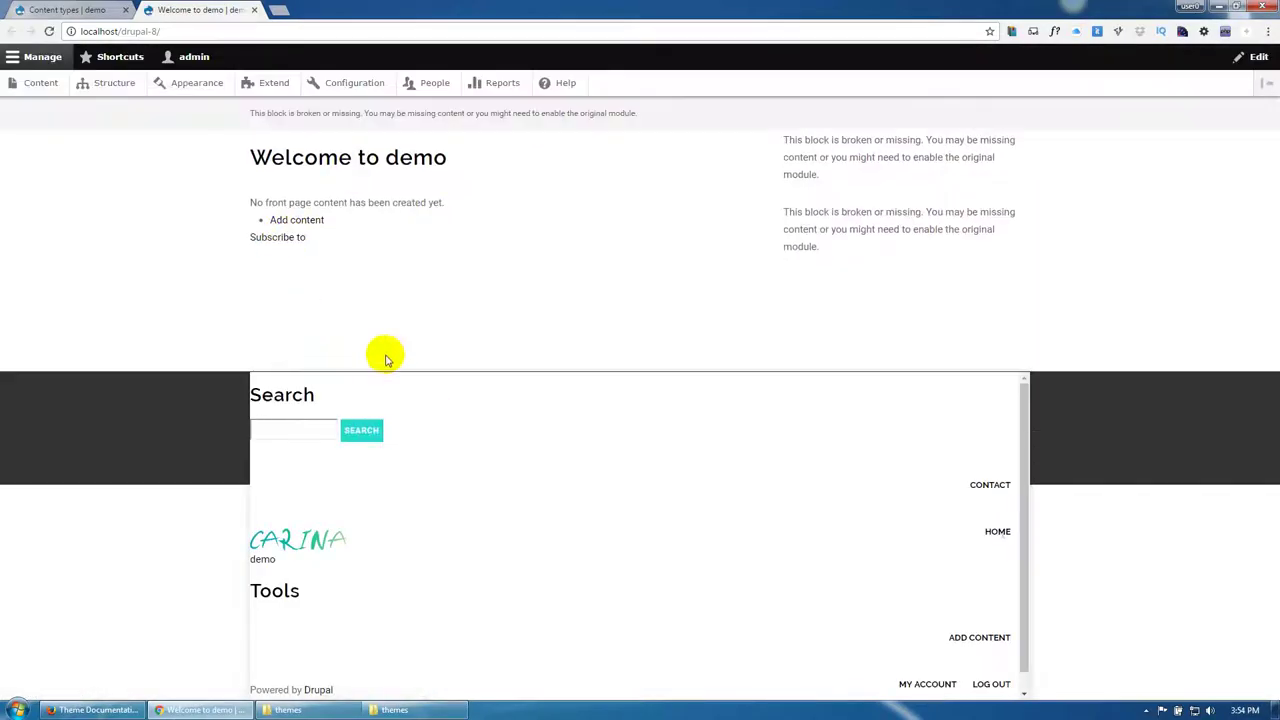
# Step: In the Gavias Carina block layout, assign the Search block to the Search region and Breadcrumbs to the Breadcrumbs region
pyautogui.click(70, 10)
pyautogui.click(115, 84)
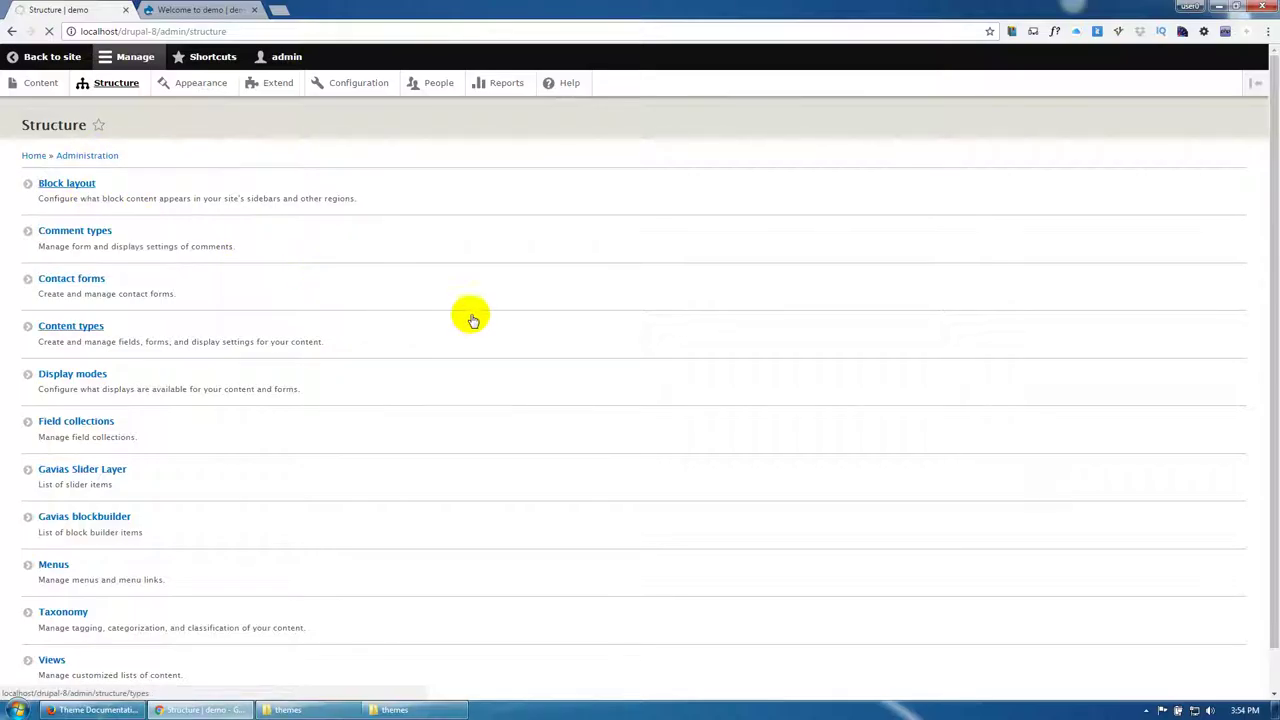
pyautogui.scroll(-1, 450, 407)
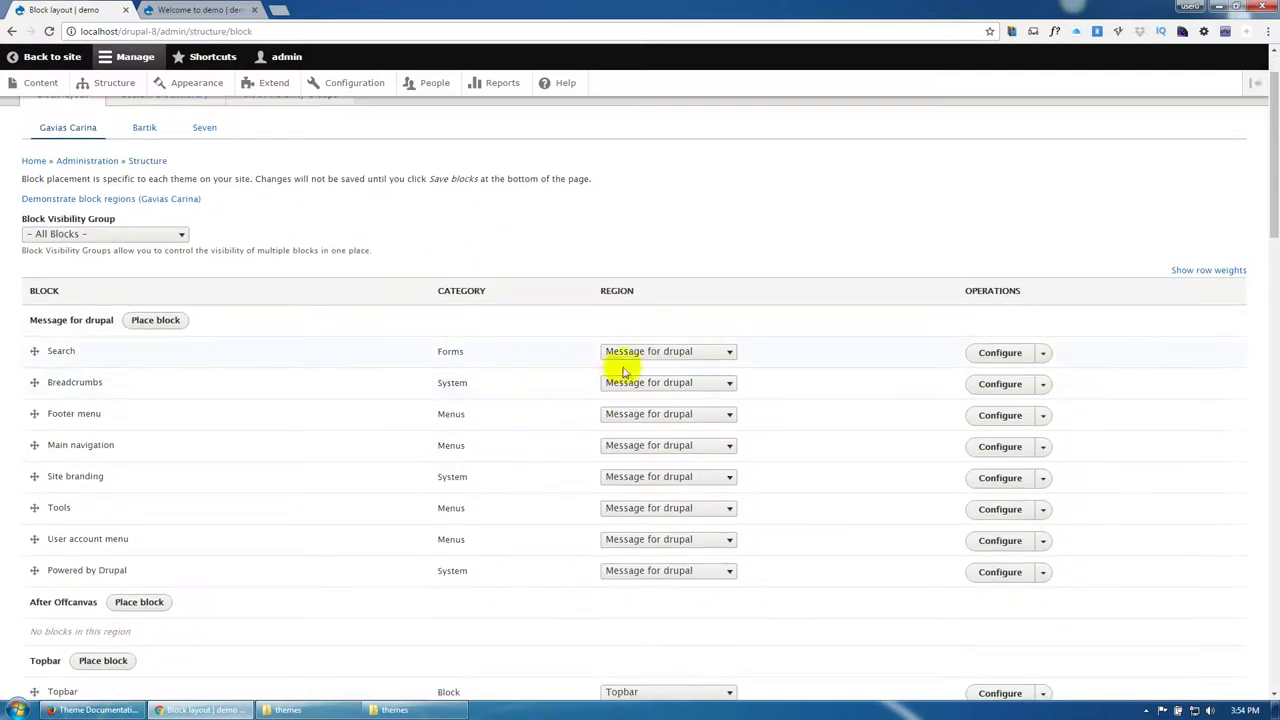
pyautogui.click(625, 353)
pyautogui.press('Escape')
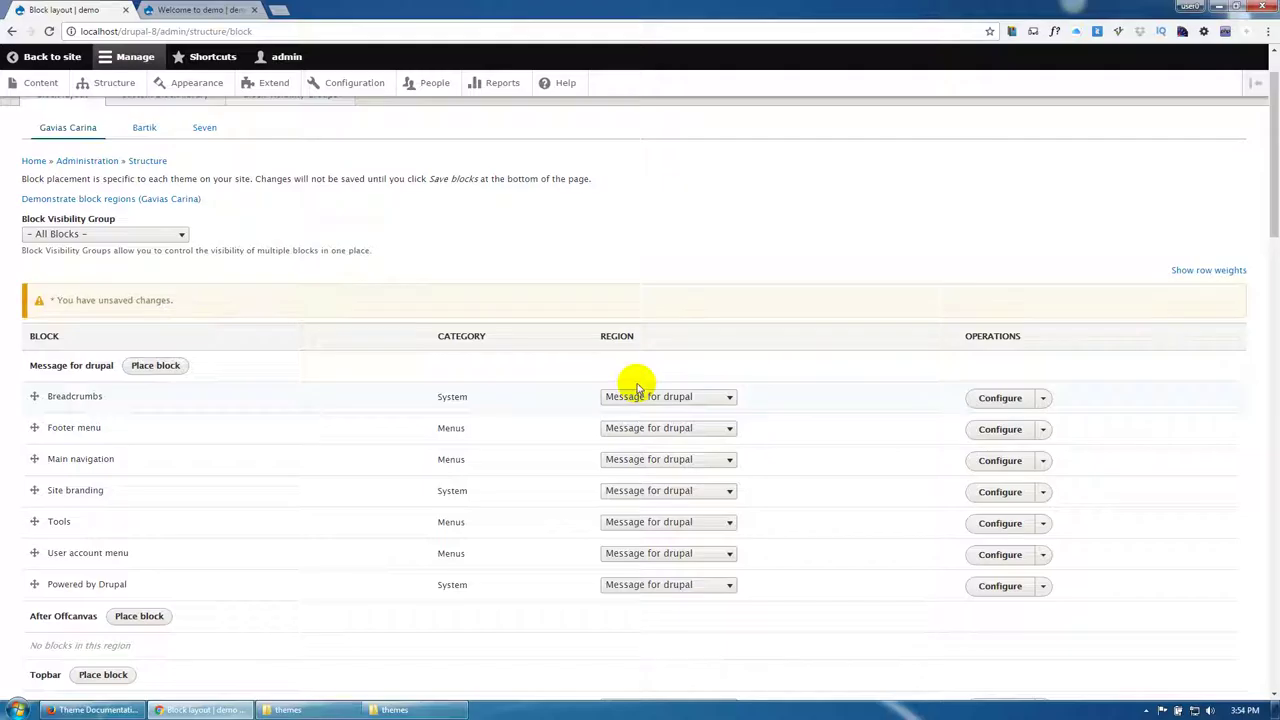
pyautogui.click(634, 397)
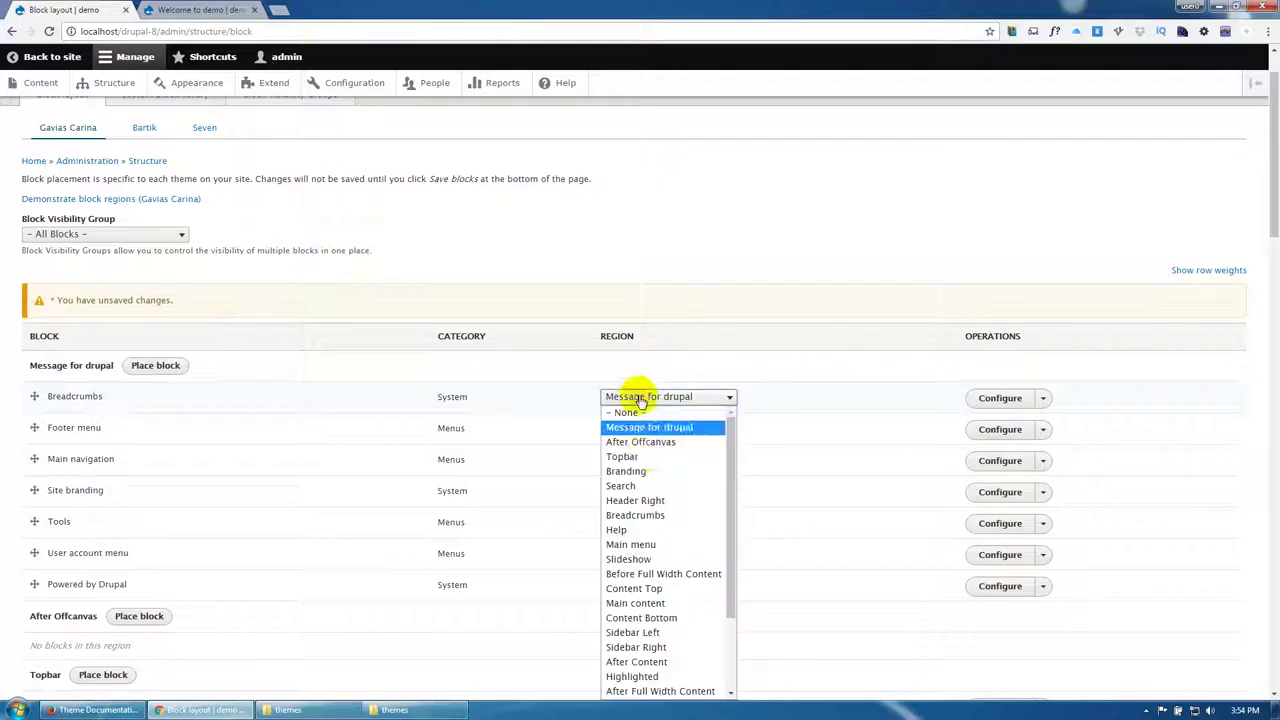
pyautogui.click(636, 514)
# Step: Disable the Footer menu block, and assign Main navigation to the Main menu region and Site branding to Branding
pyautogui.click(645, 405)
pyautogui.click(640, 425)
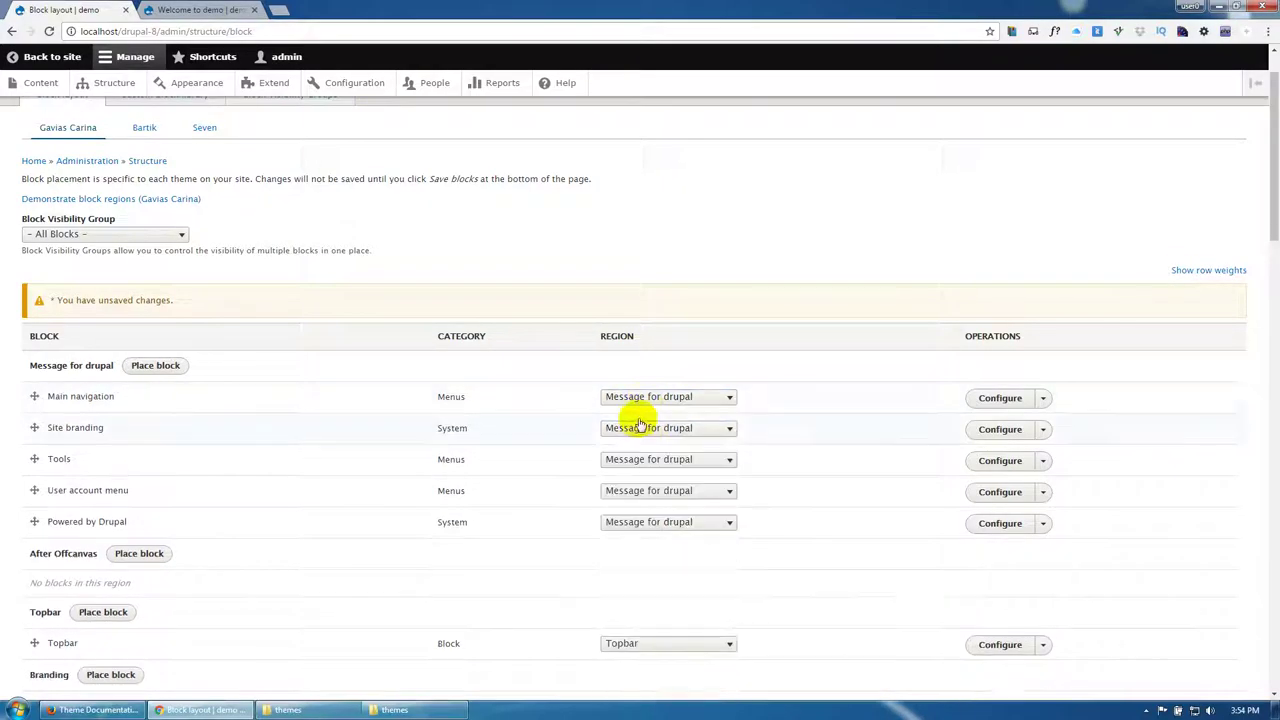
pyautogui.click(640, 405)
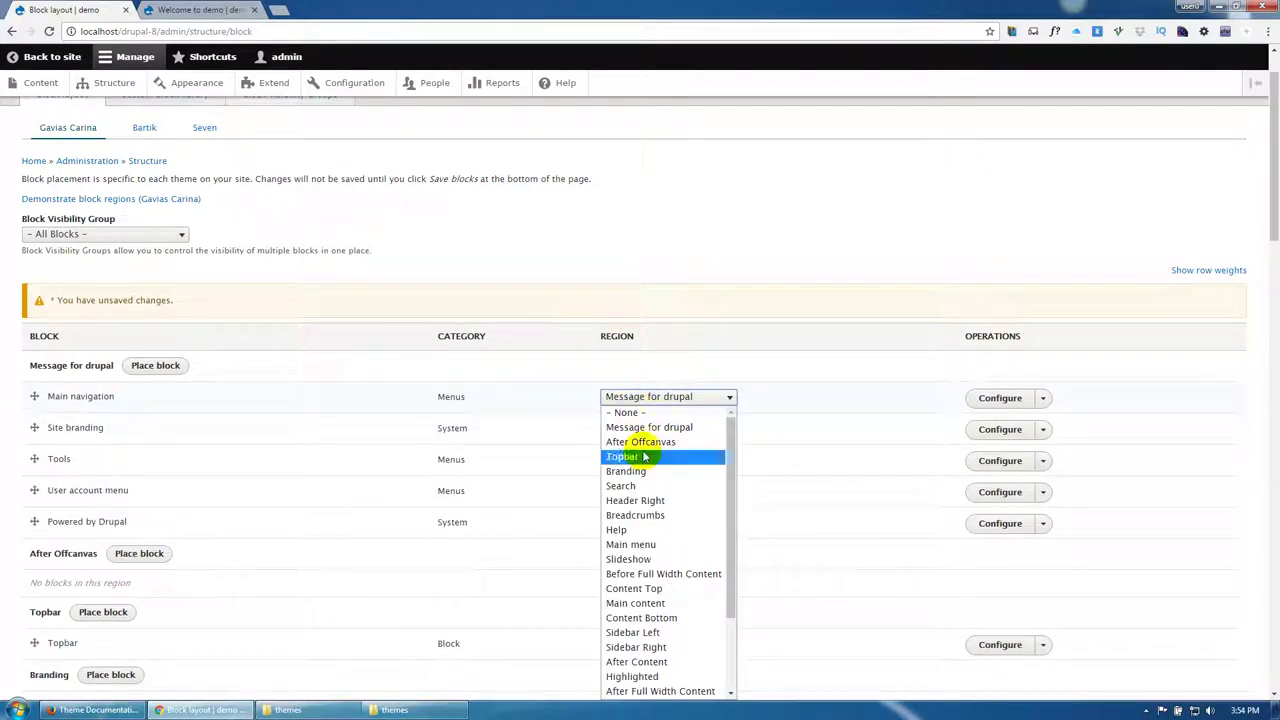
pyautogui.click(632, 545)
pyautogui.click(635, 397)
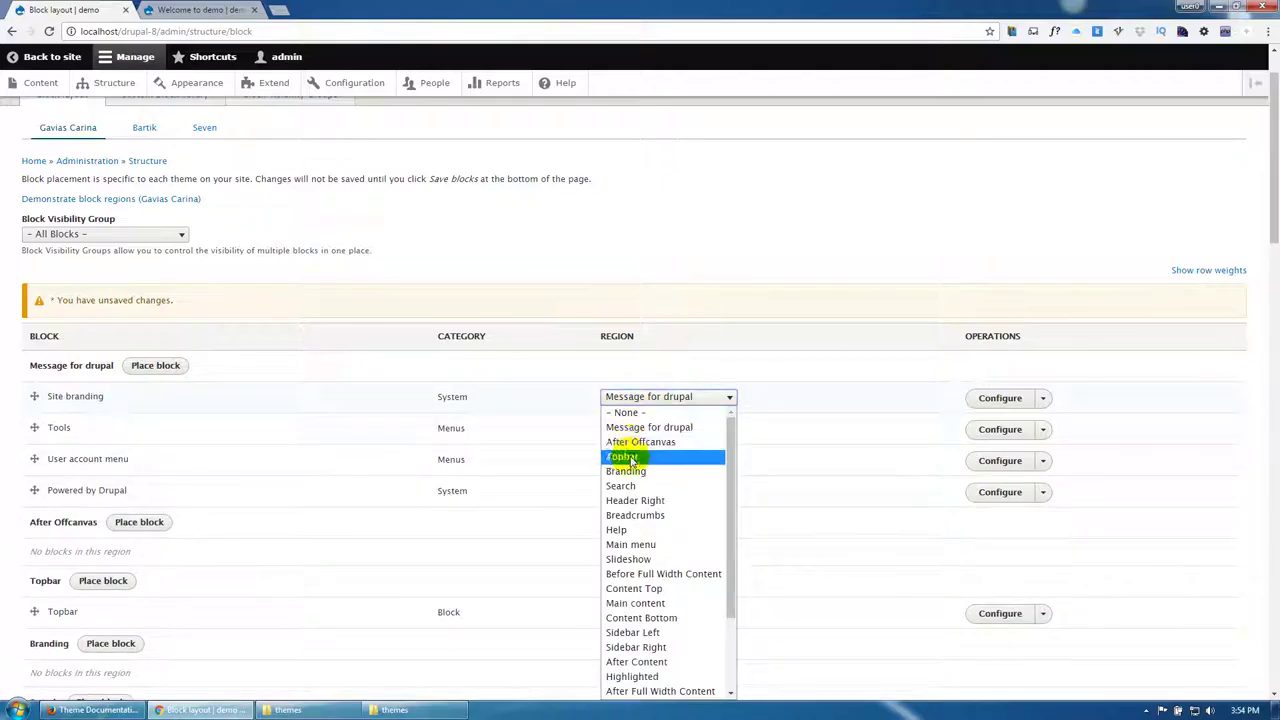
pyautogui.click(631, 472)
# Step: Set the region of the Tools, User account menu and Powered by Drupal blocks to None
pyautogui.click(634, 397)
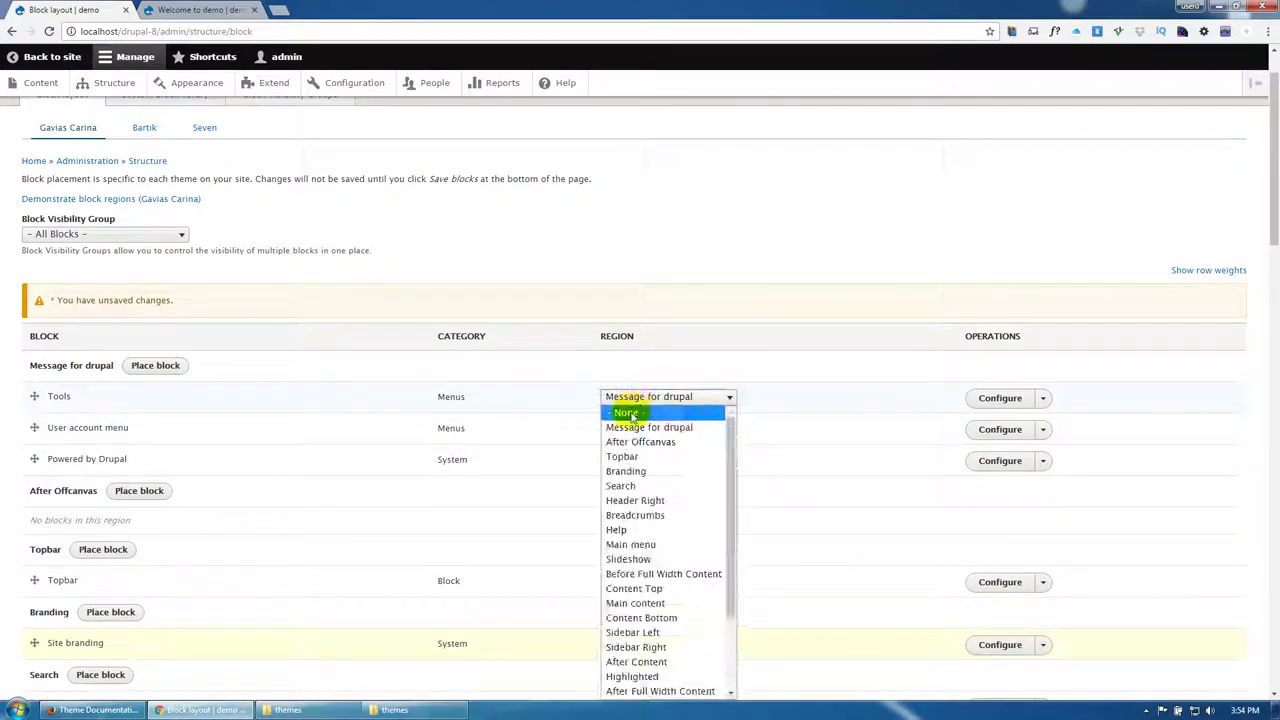
pyautogui.click(634, 408)
pyautogui.click(635, 397)
pyautogui.click(634, 408)
pyautogui.click(634, 397)
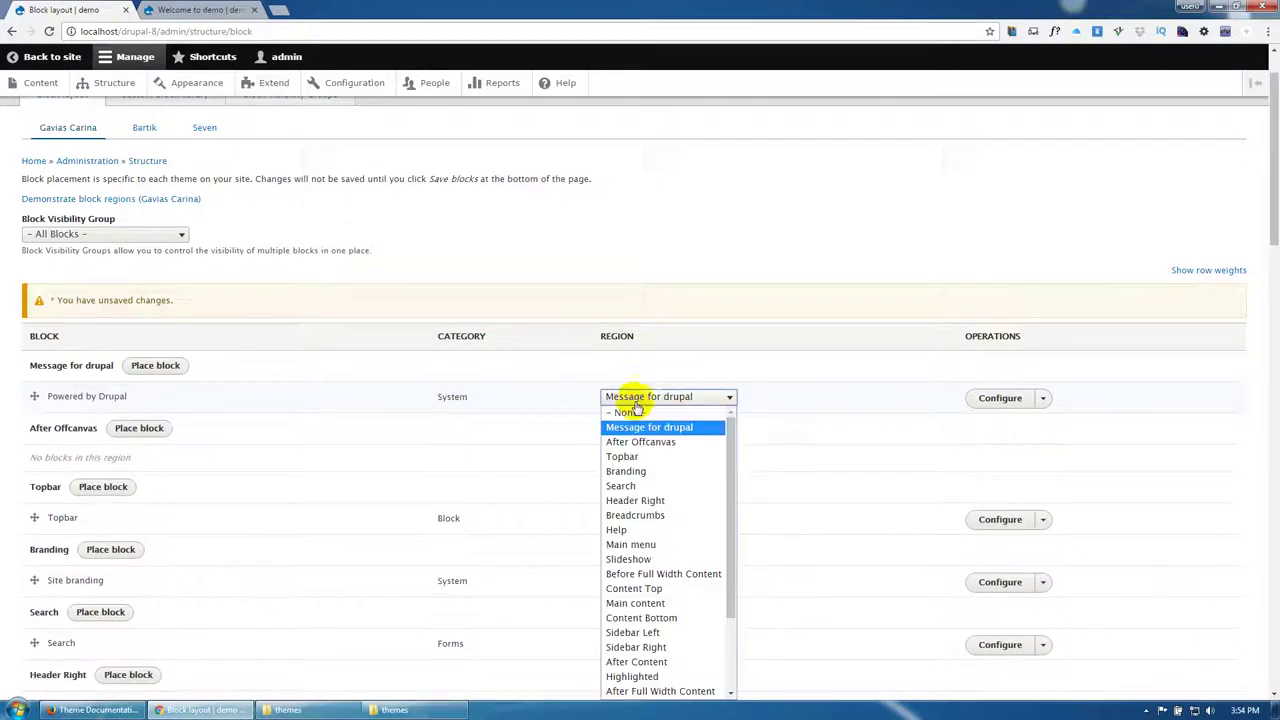
pyautogui.click(634, 408)
# Step: Remove the Page title block from the Main content region by setting its region to None
pyautogui.scroll(-3, 305, 500)
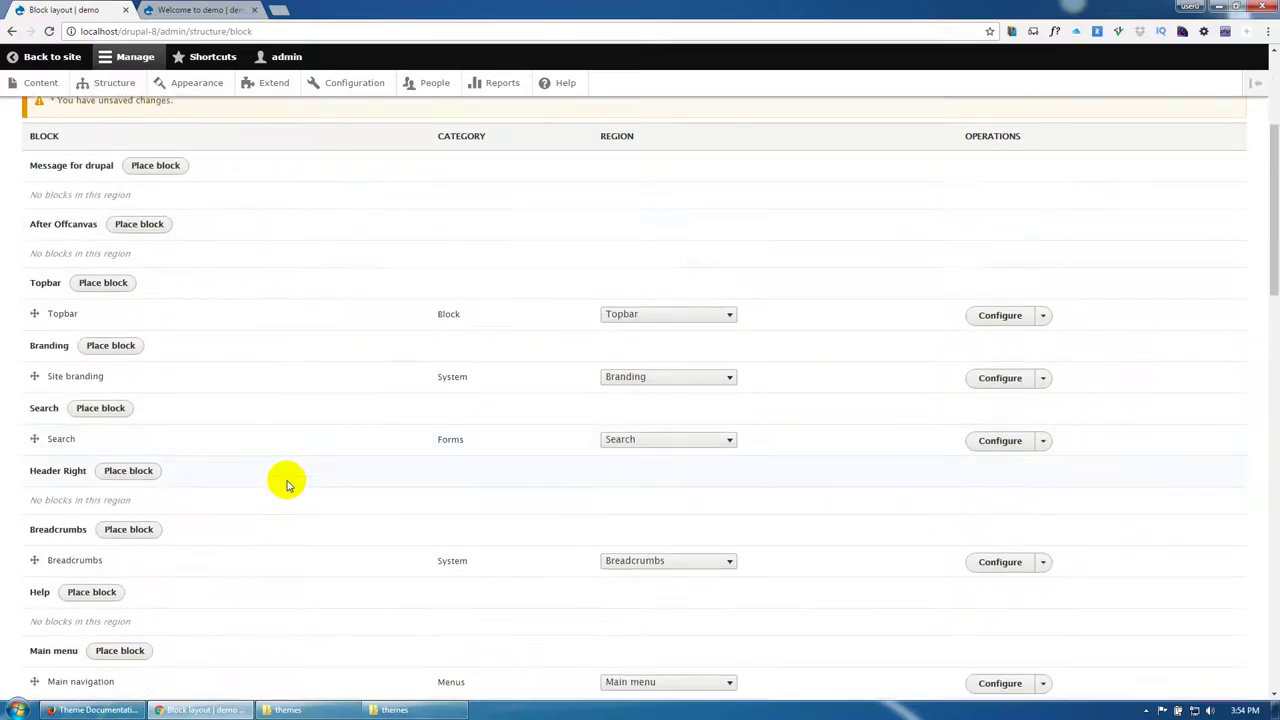
pyautogui.scroll(-4, 155, 390)
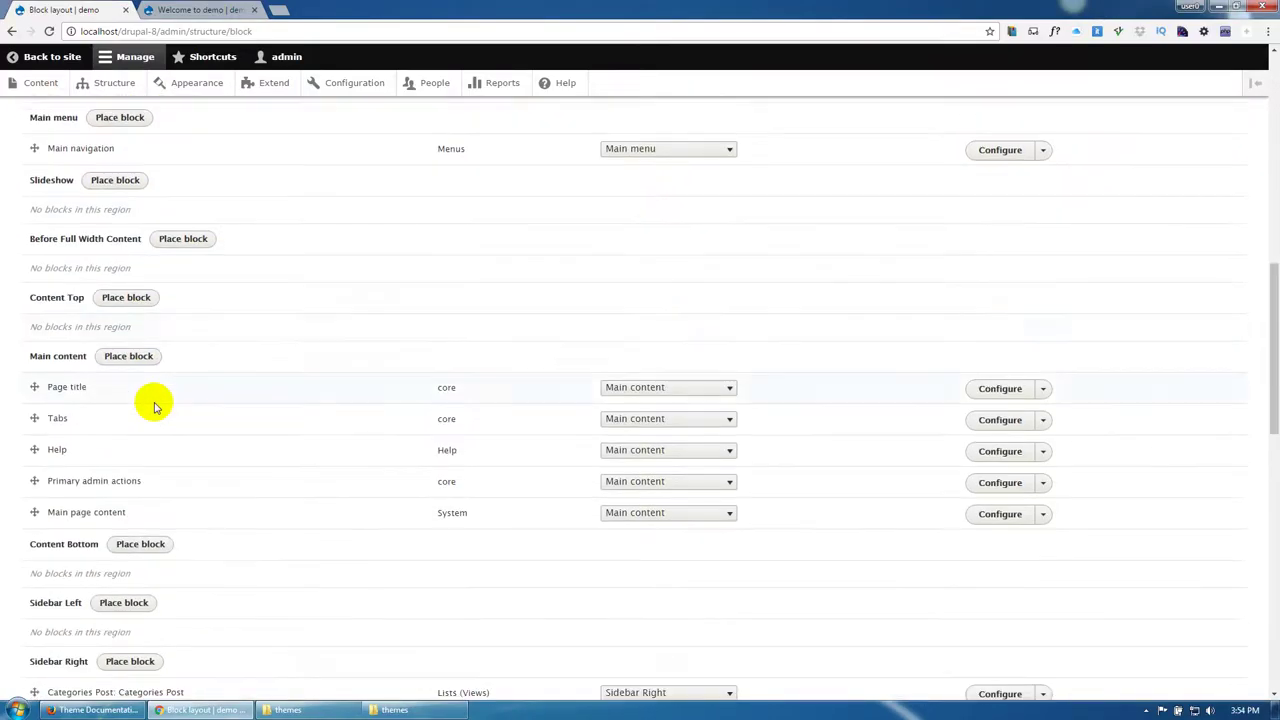
pyautogui.click(625, 389)
pyautogui.click(630, 404)
# Step: Assign the Tabs, Help and Primary admin actions blocks from Main content to the Help region
pyautogui.click(622, 390)
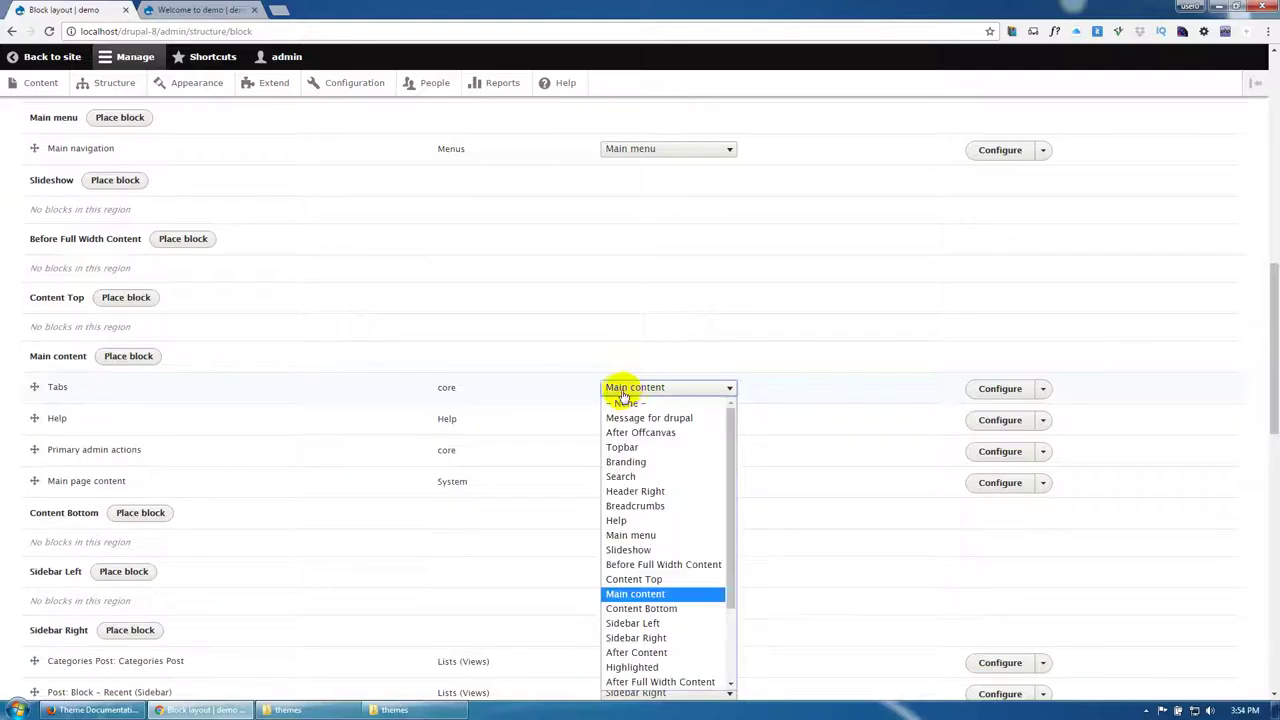
pyautogui.click(617, 489)
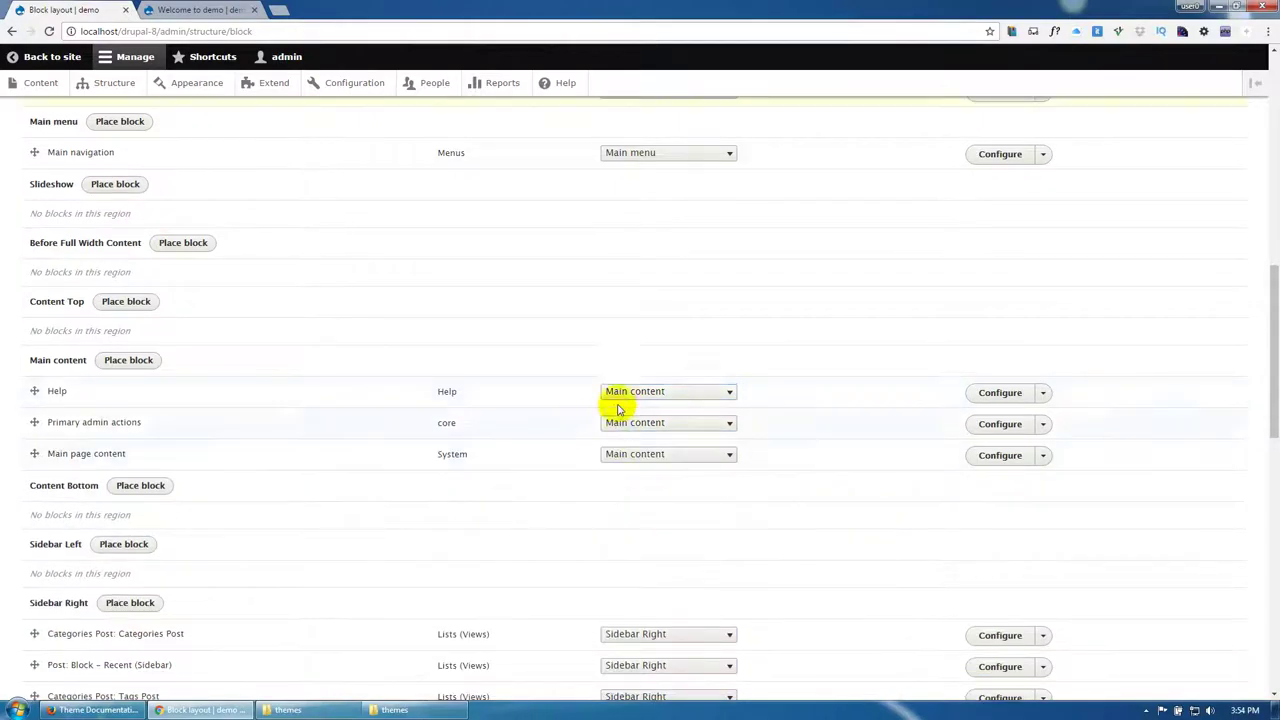
pyautogui.click(622, 392)
pyautogui.click(618, 520)
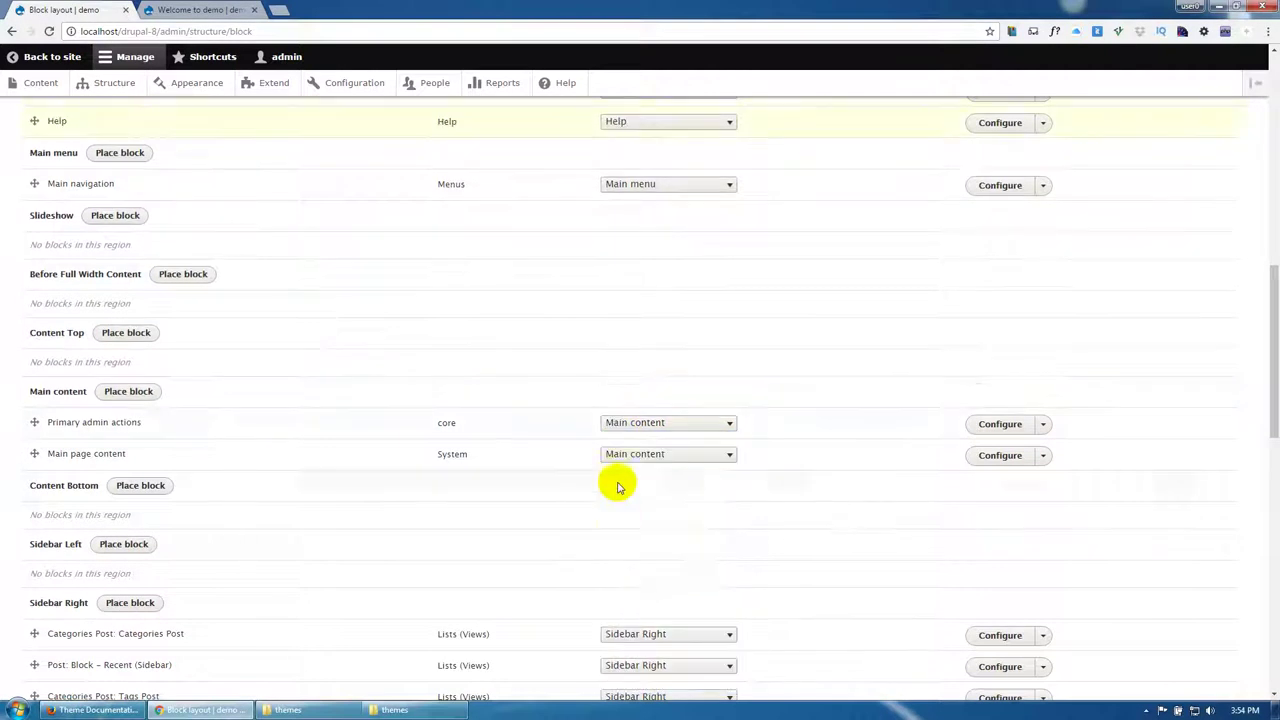
pyautogui.click(622, 424)
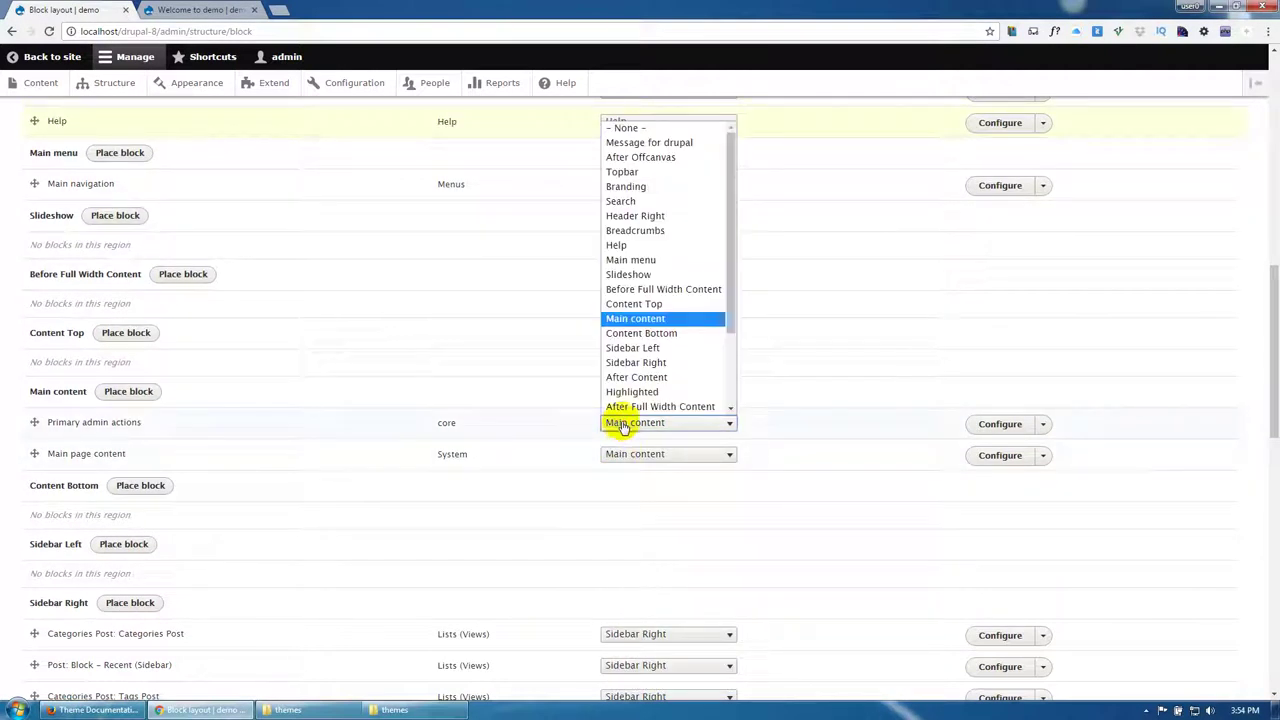
pyautogui.click(632, 246)
# Step: Assign the Status messages block from Highlighted to the Message for drupal region
pyautogui.scroll(-5, 384, 538)
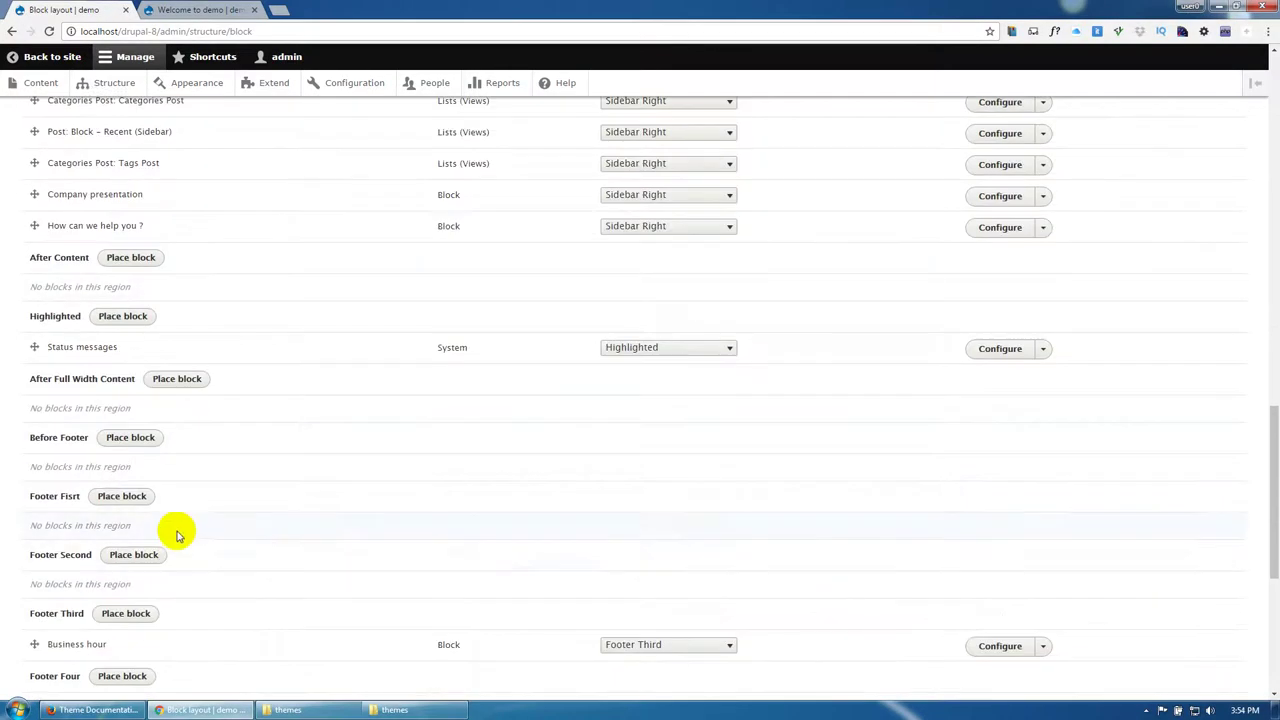
pyautogui.scroll(-4, 200, 541)
pyautogui.scroll(3, 200, 534)
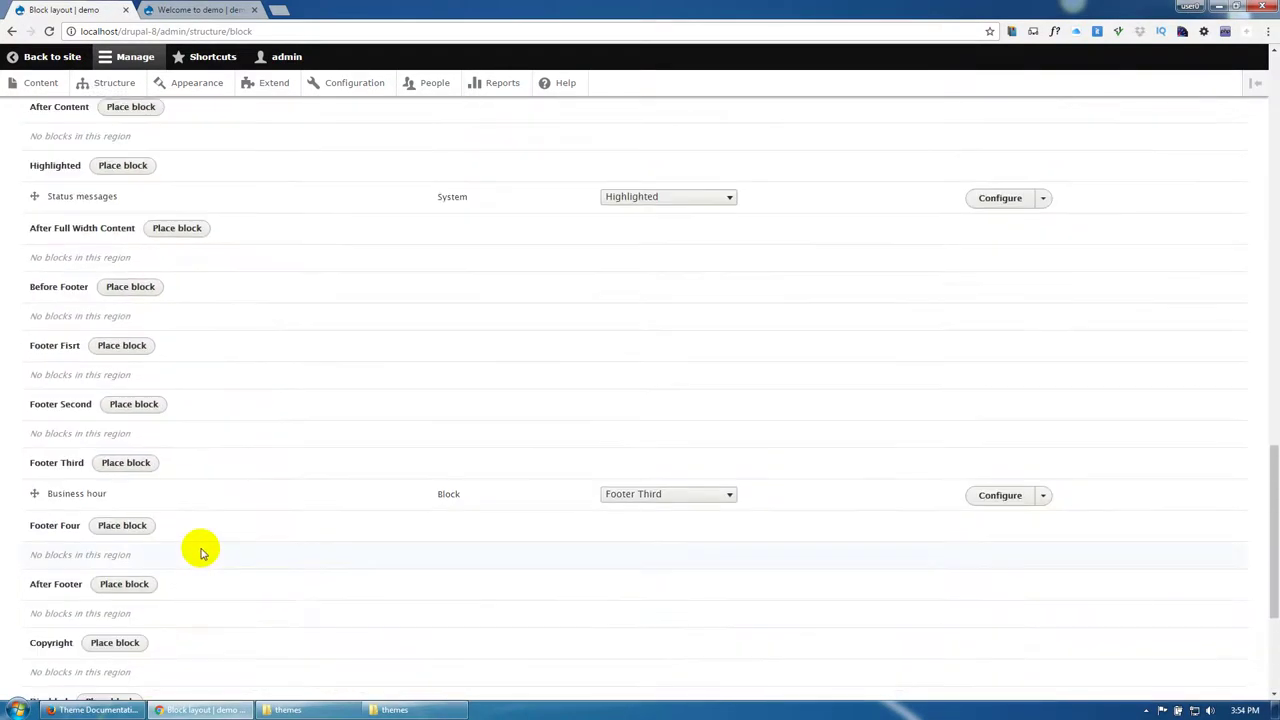
pyautogui.scroll(1, 409, 383)
pyautogui.click(623, 263)
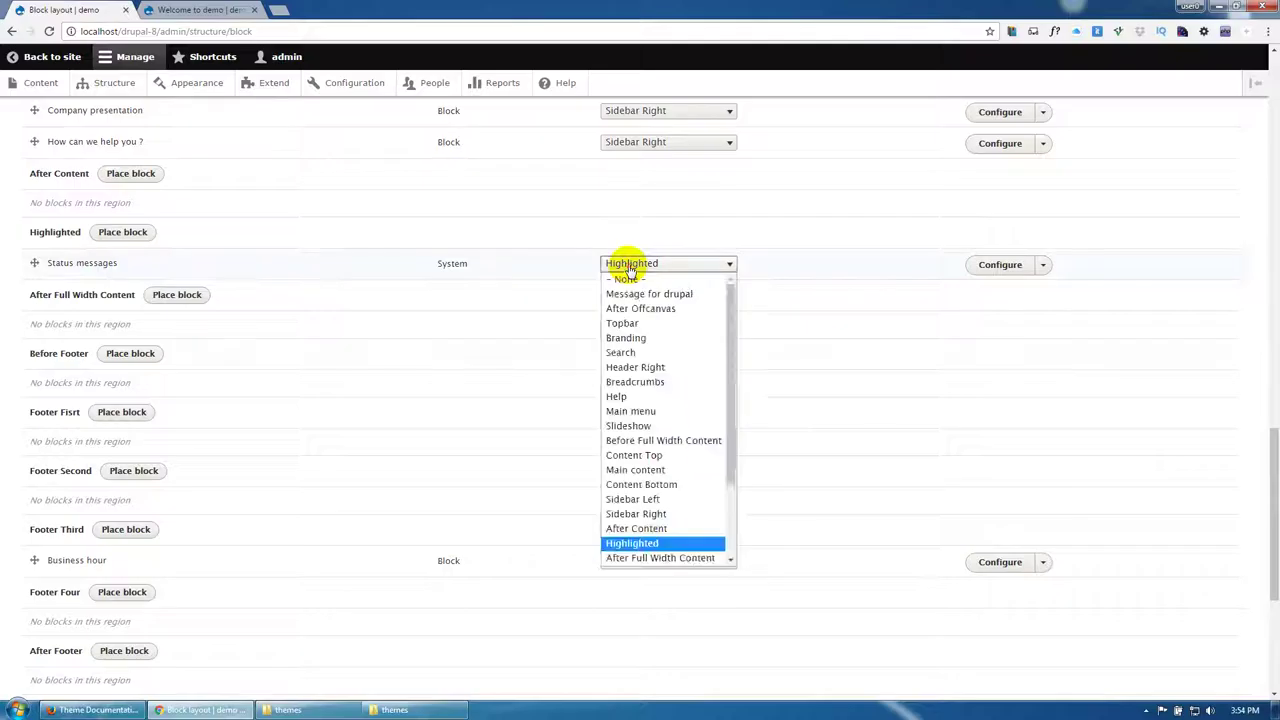
pyautogui.click(638, 293)
pyautogui.scroll(-3, 300, 470)
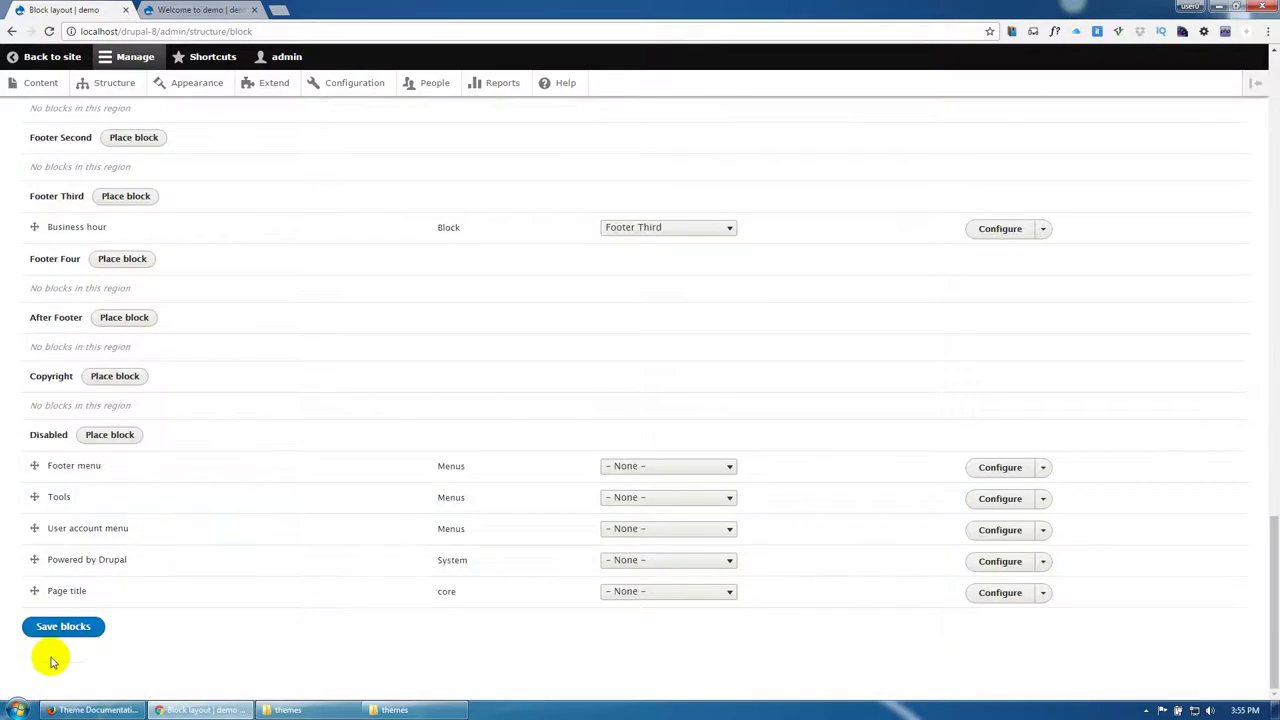
# Step: Save the block layout and reload the site's front page in its own browser tab
pyautogui.click(66, 628)
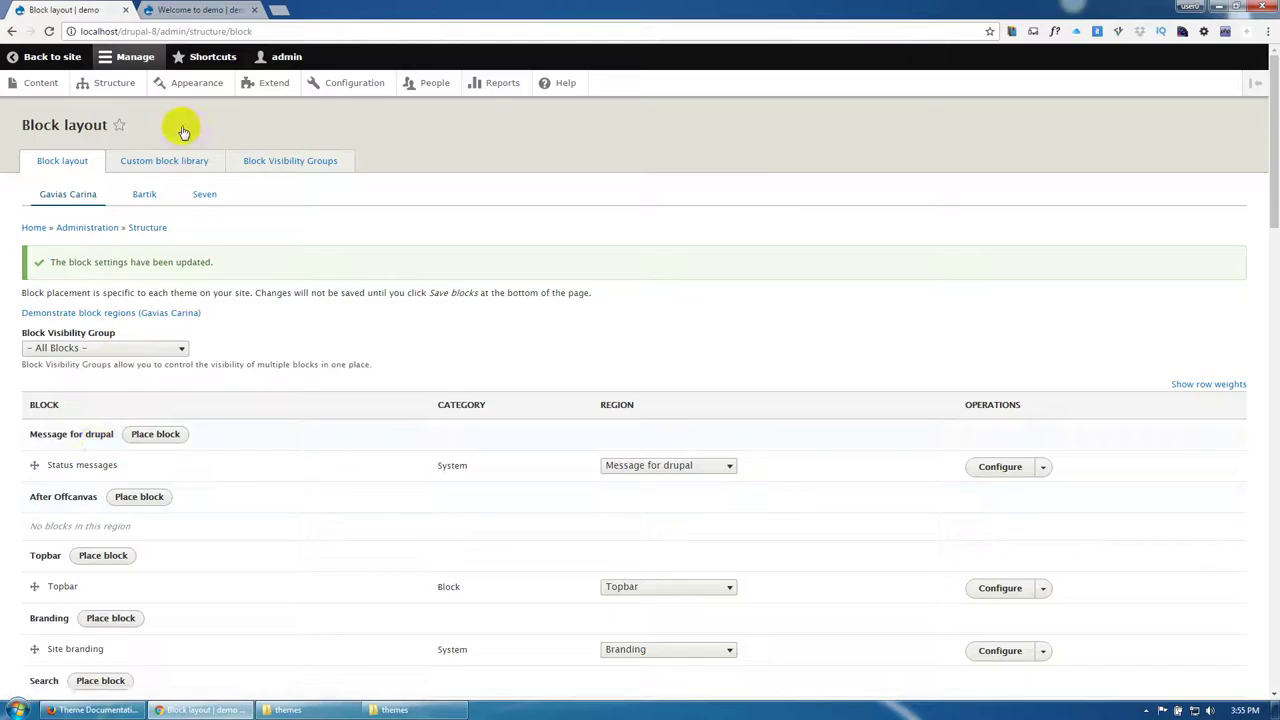
pyautogui.click(204, 12)
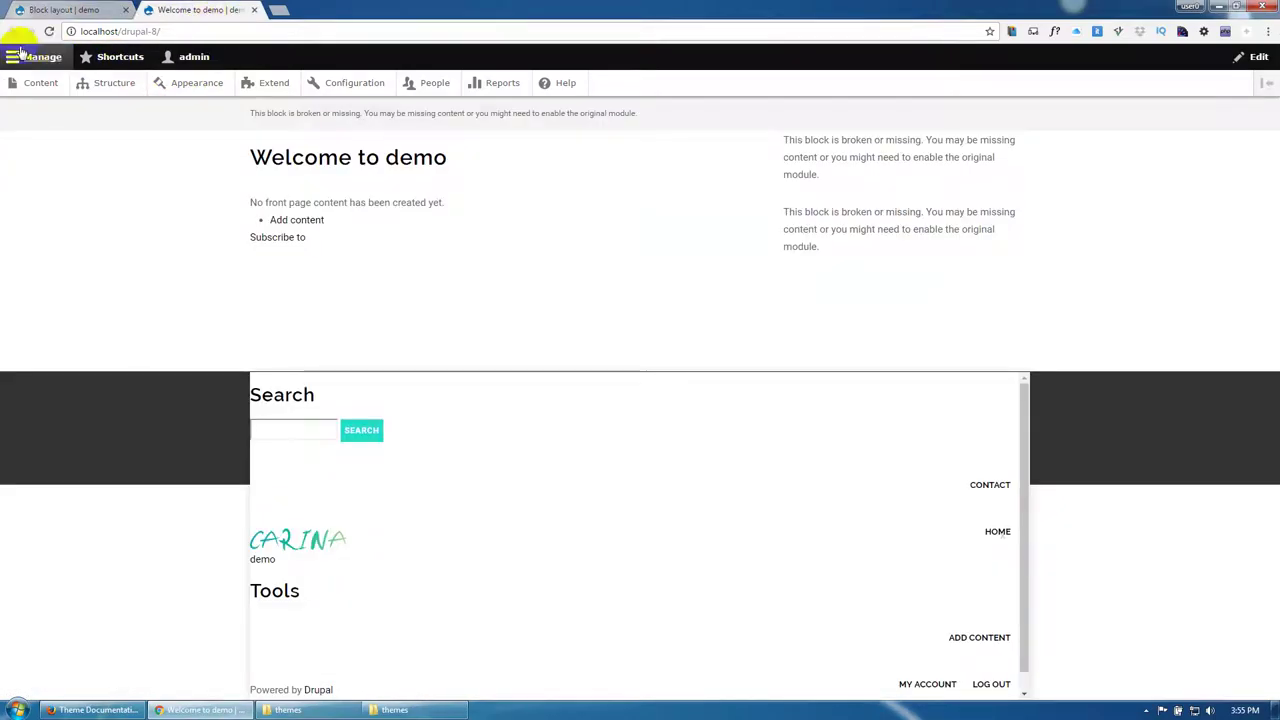
pyautogui.click(48, 31)
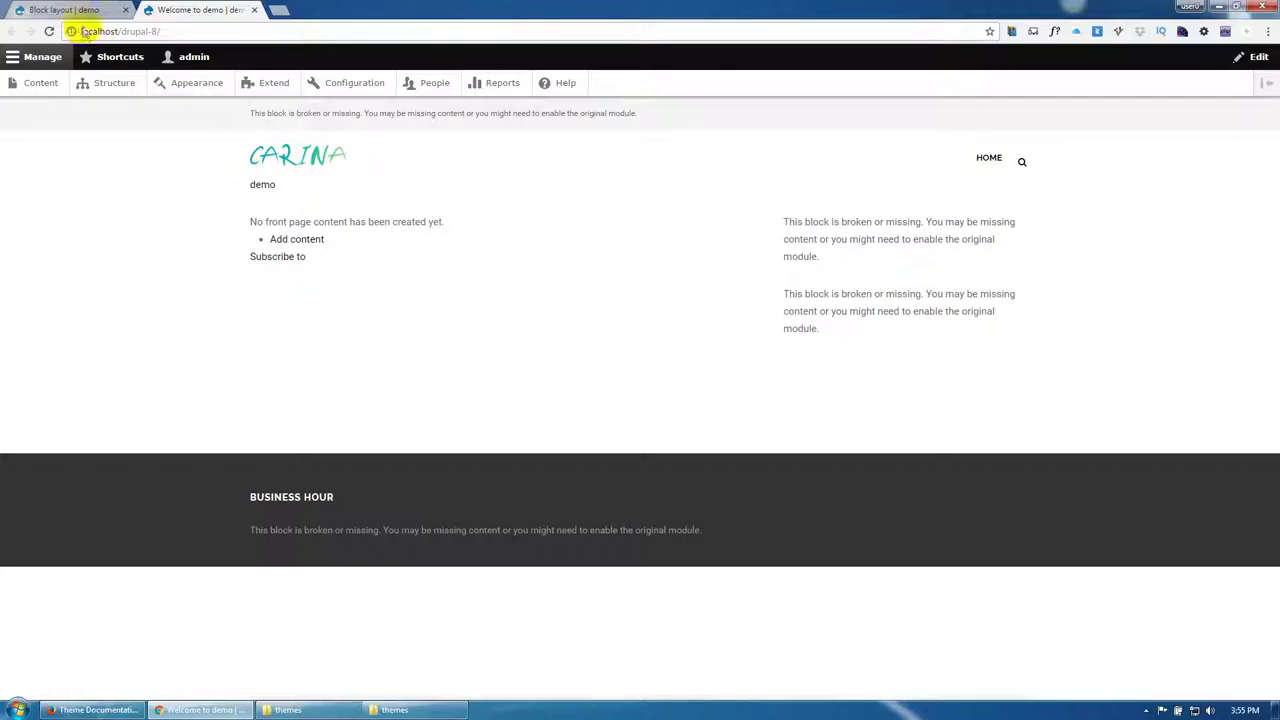
# Step: Configure the Site branding block to show only the site logo, without site name and slogan, and save it
pyautogui.click(80, 10)
pyautogui.scroll(-3, 103, 257)
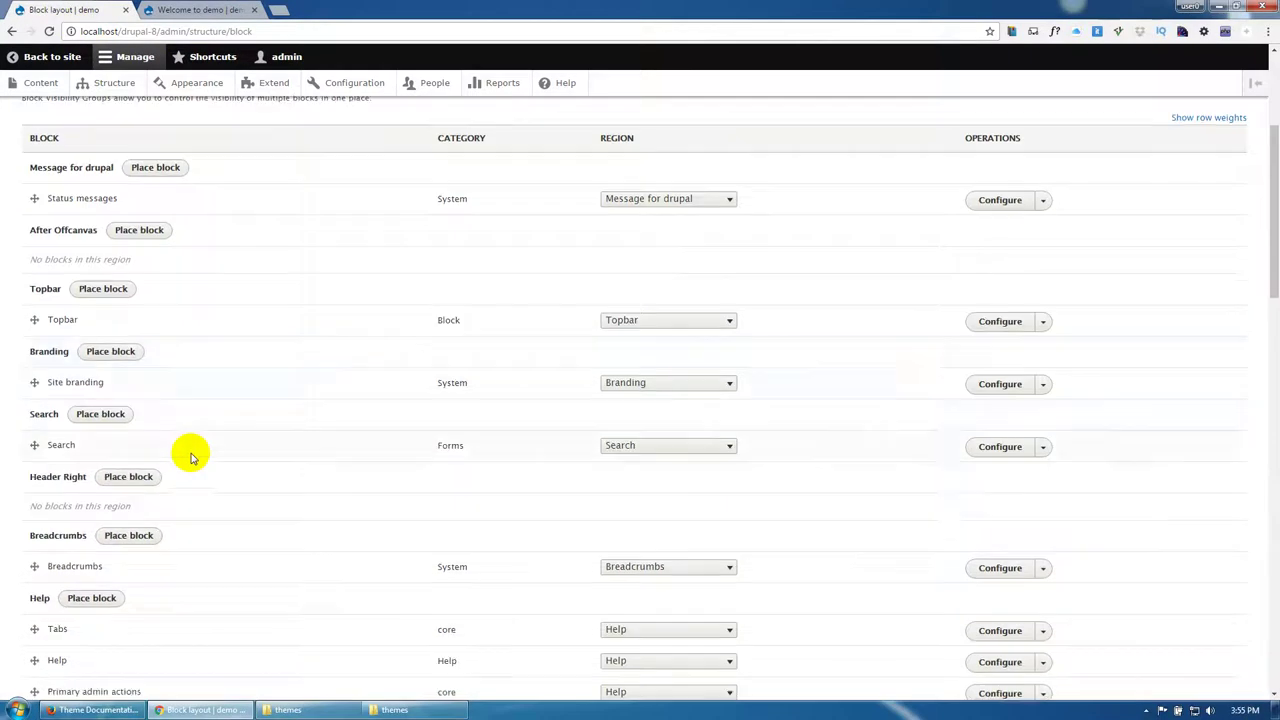
pyautogui.click(1000, 386)
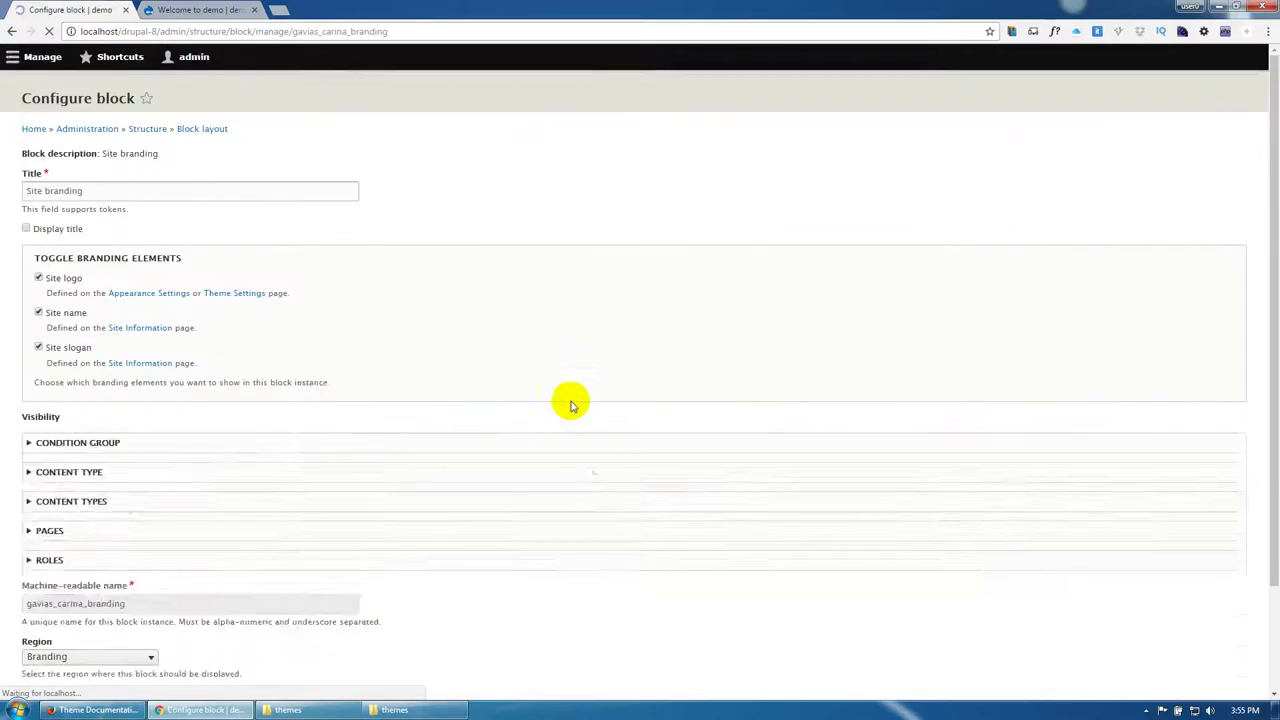
pyautogui.click(72, 378)
pyautogui.scroll(-3, 171, 606)
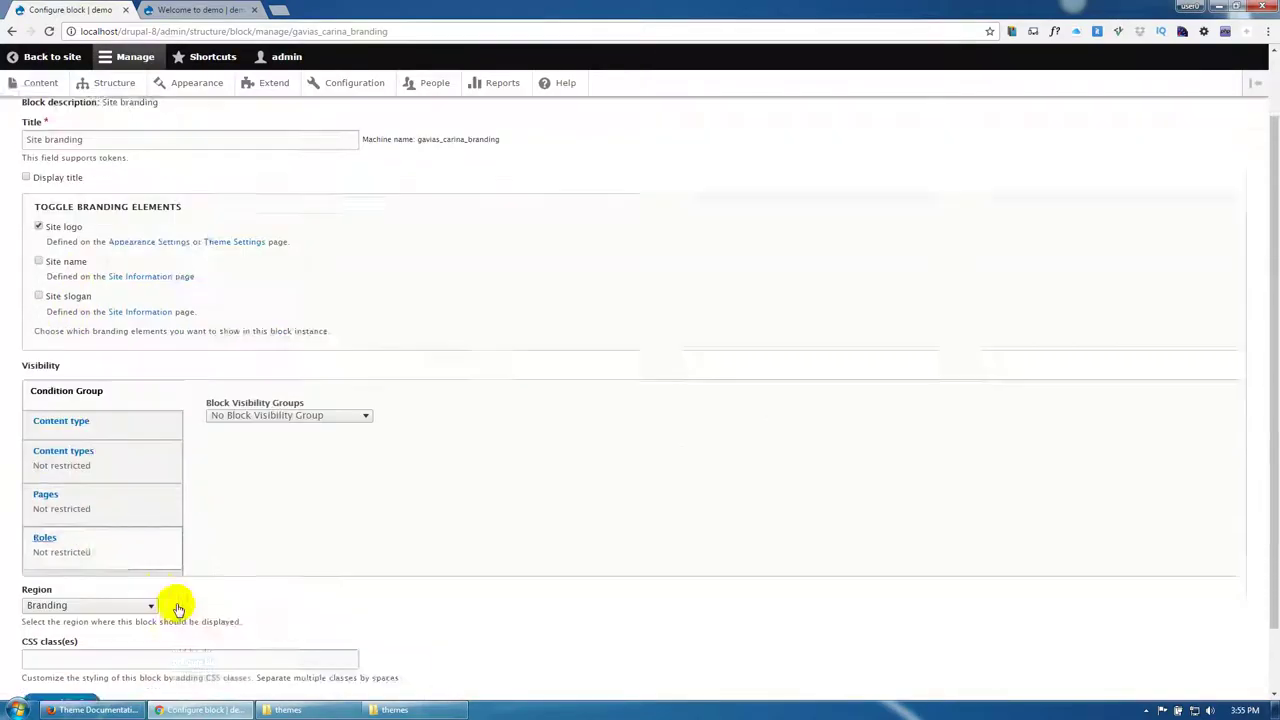
pyautogui.click(60, 626)
# Step: Check the updated branding on the site's front page and return to the block layout page
pyautogui.click(185, 10)
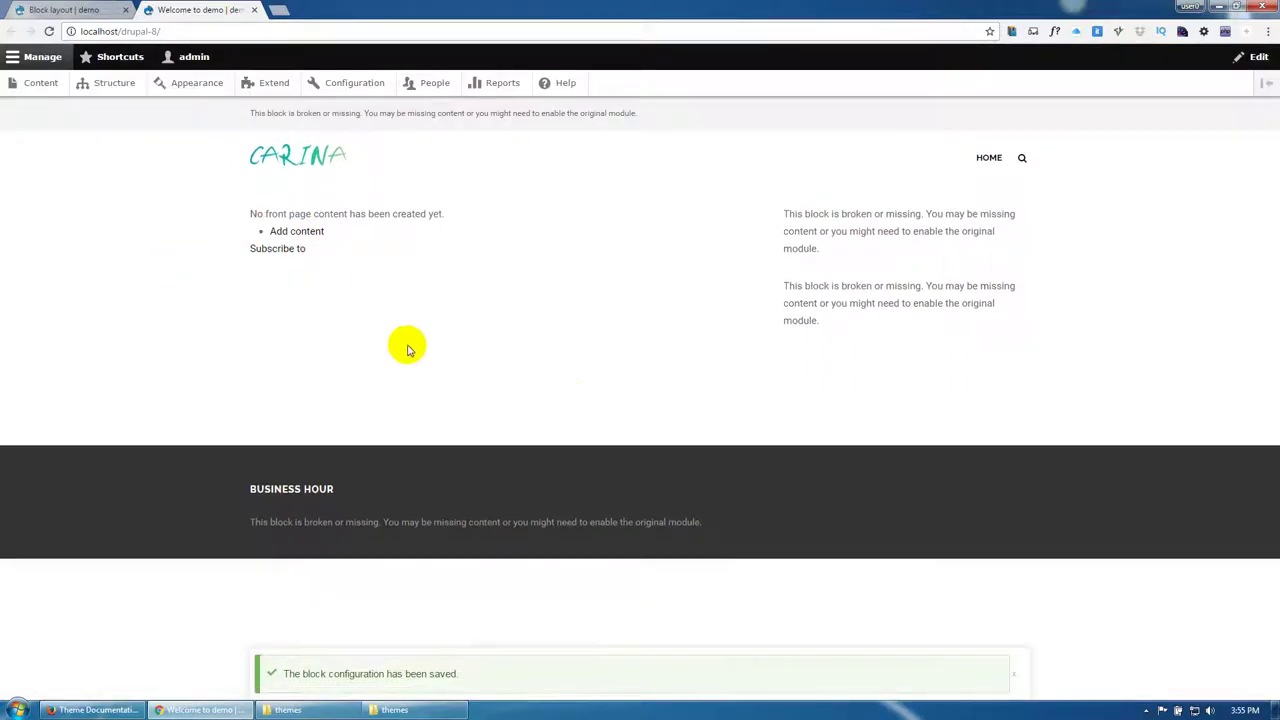
pyautogui.click(420, 453)
pyautogui.click(55, 8)
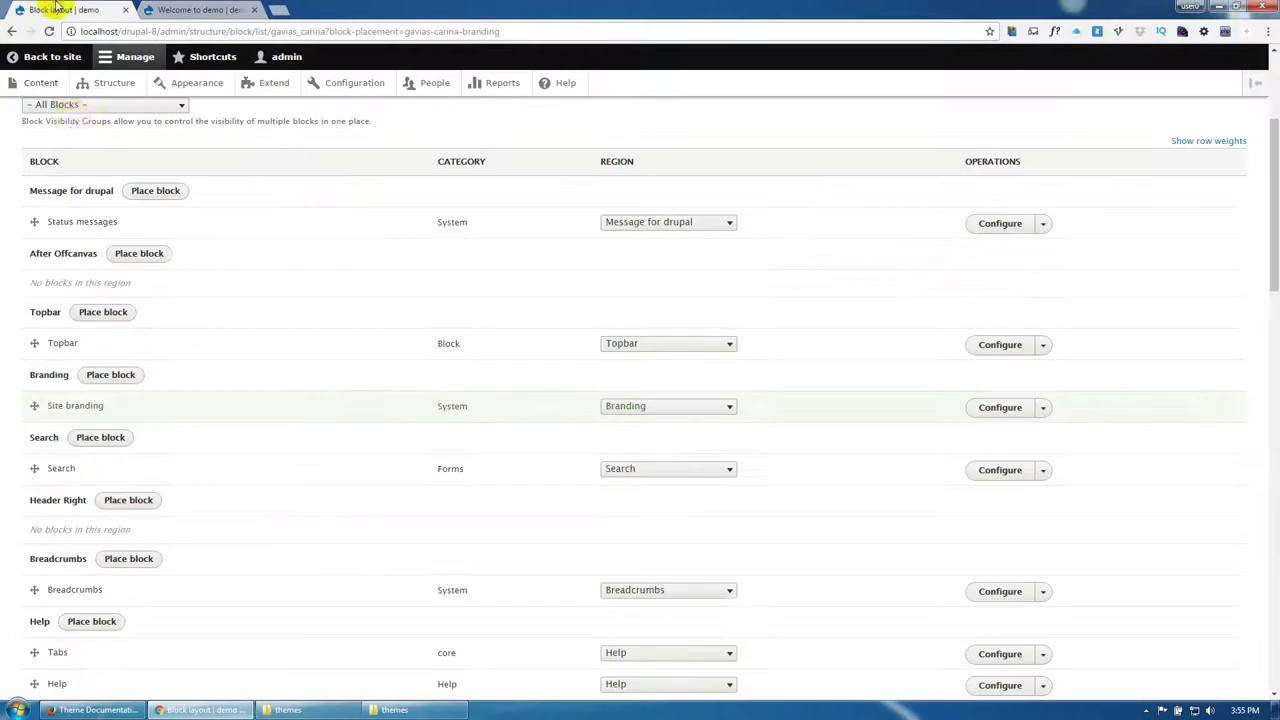
# Step: Extract files_export_blockbuilder.zip in place inside the gavias_carina_full folder and return to the browser
pyautogui.click(400, 709)
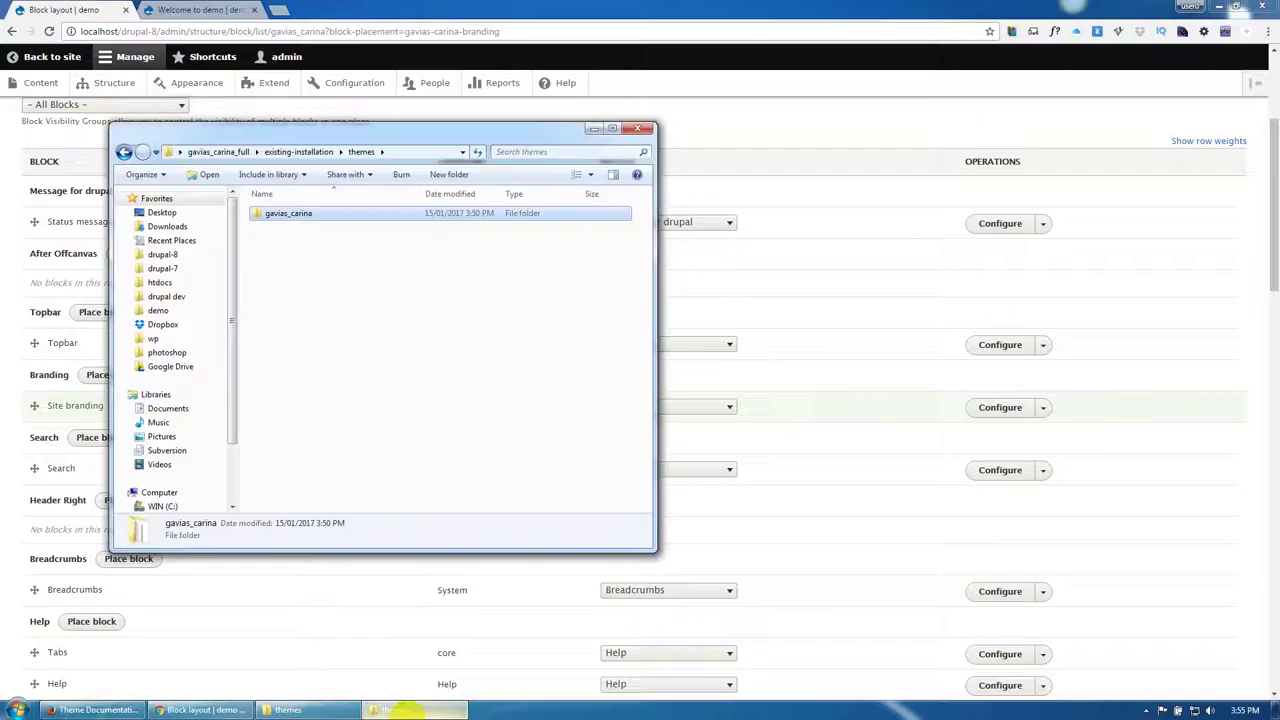
pyautogui.click(400, 709)
pyautogui.click(400, 709)
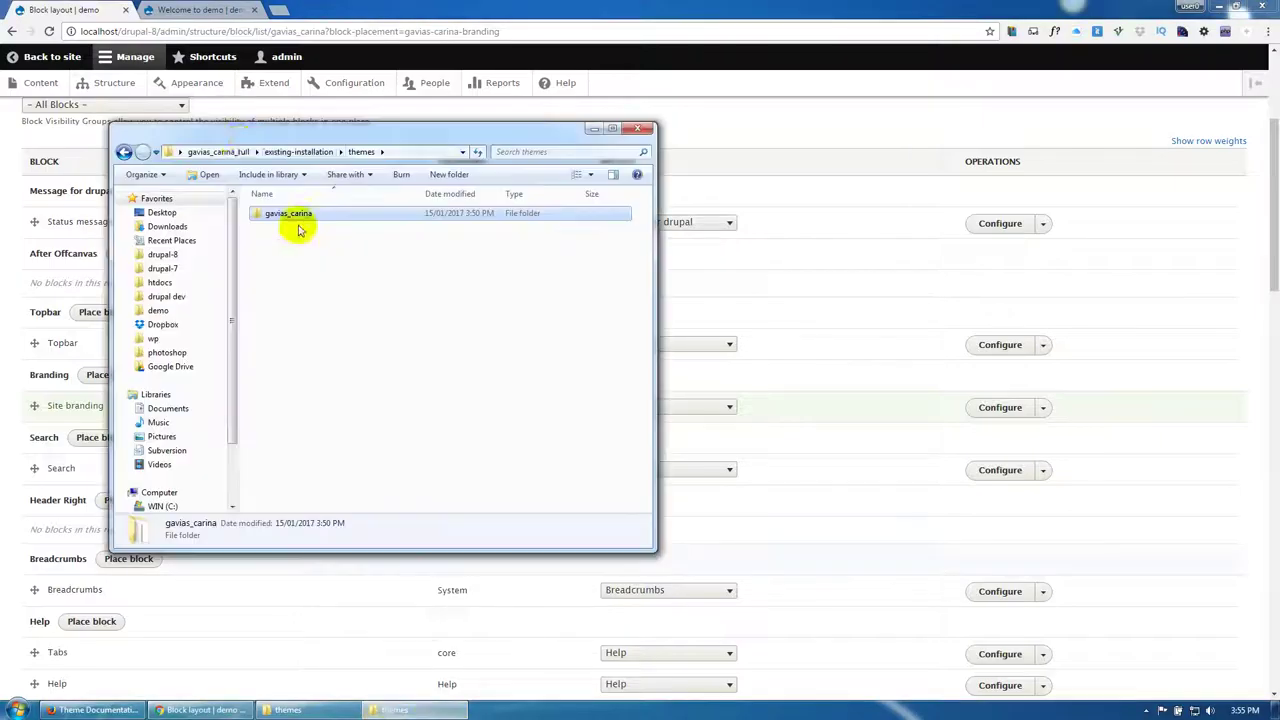
pyautogui.click(220, 152)
pyautogui.click(303, 255)
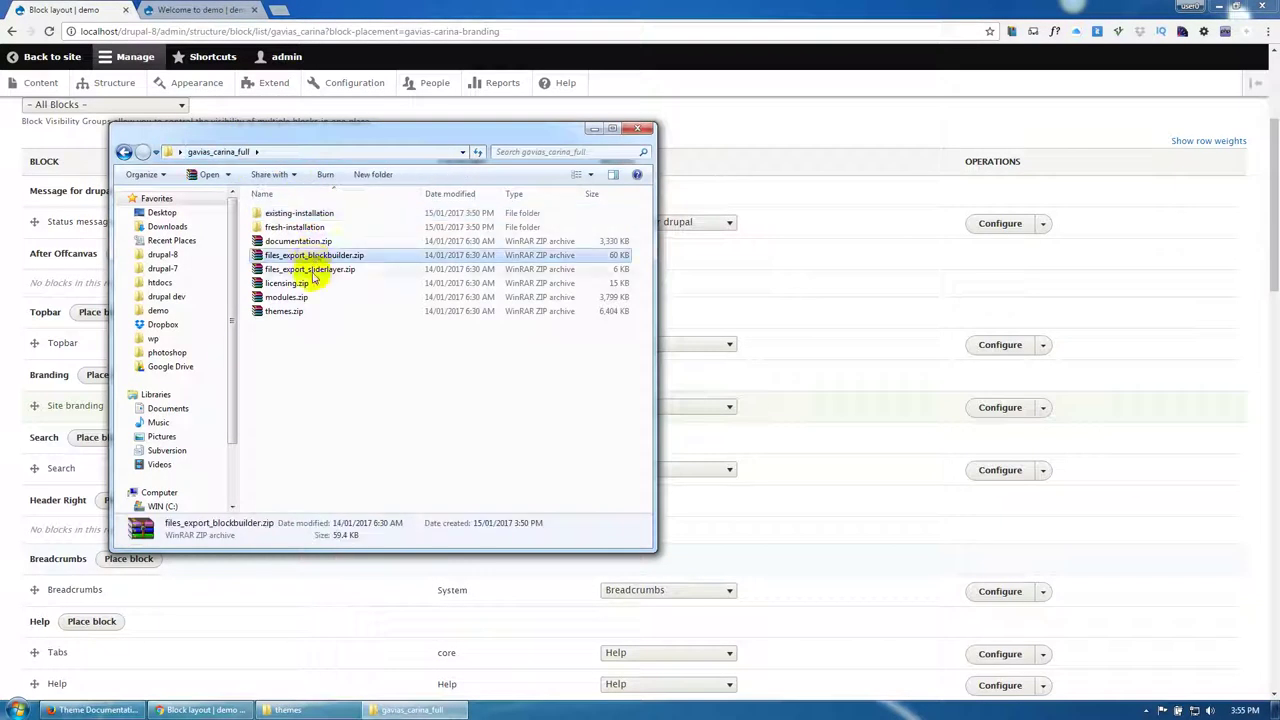
pyautogui.rightClick(309, 258)
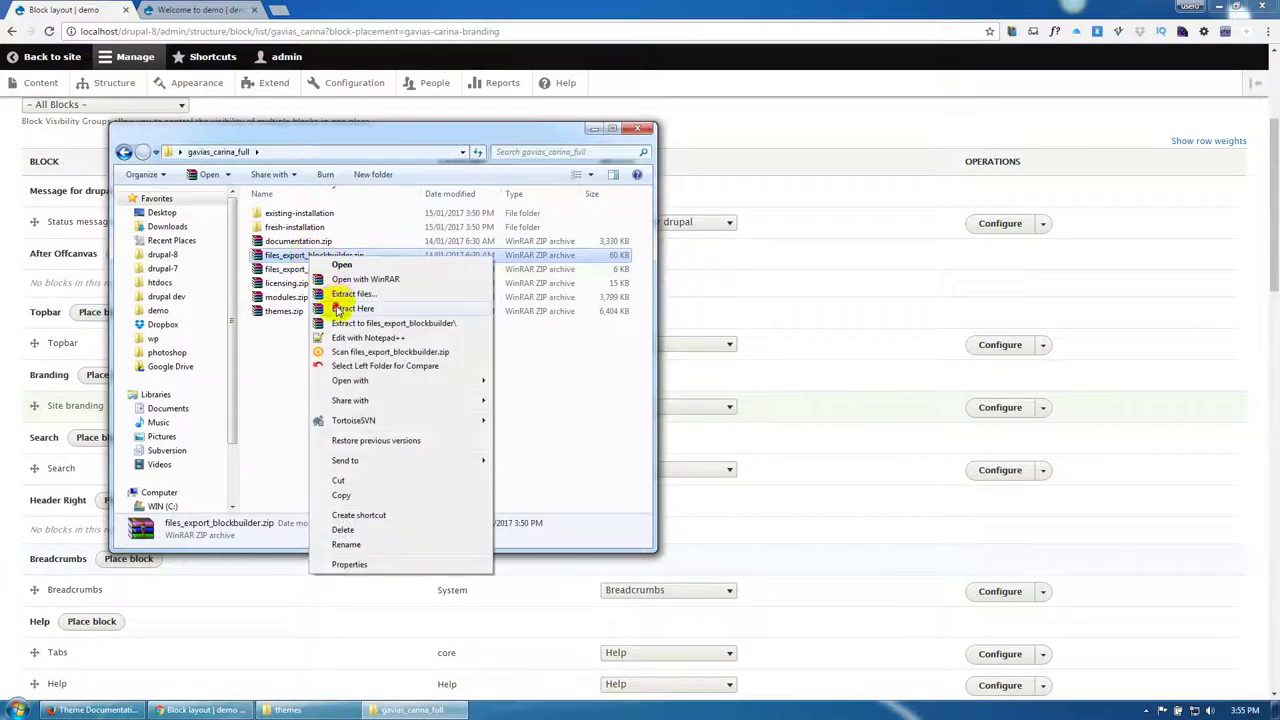
pyautogui.click(340, 309)
pyautogui.click(330, 229)
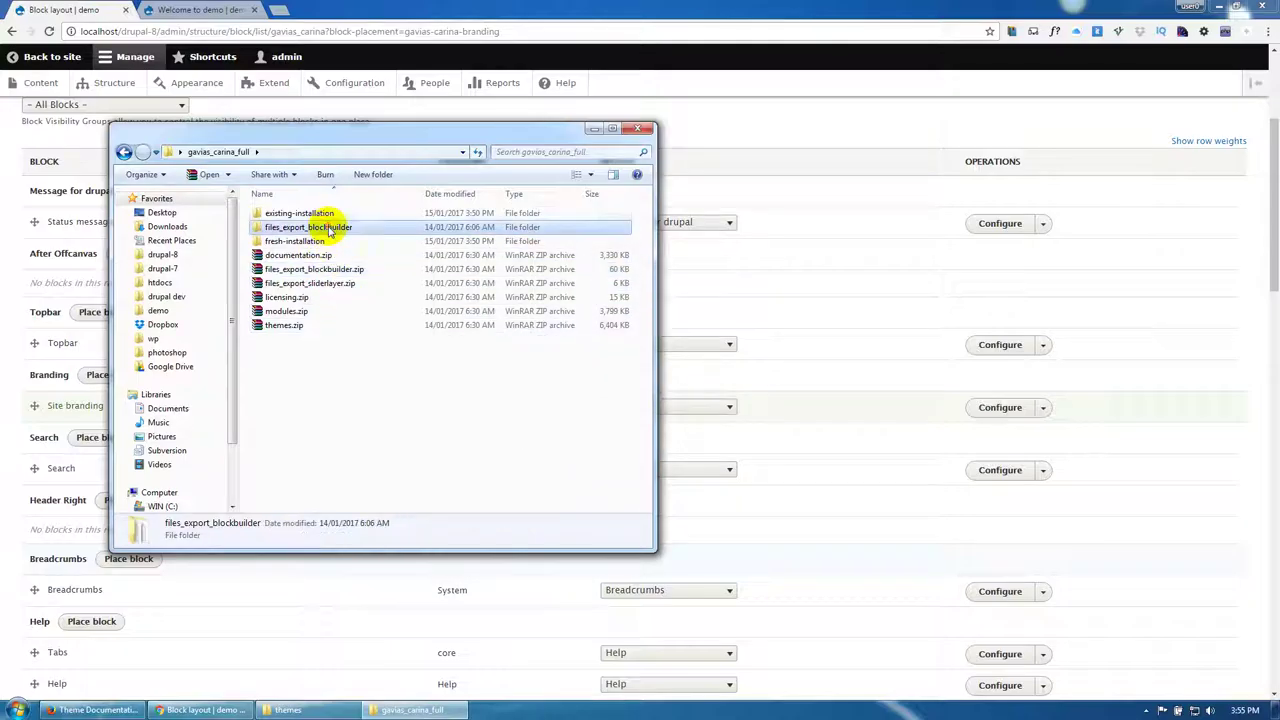
pyautogui.click(246, 54)
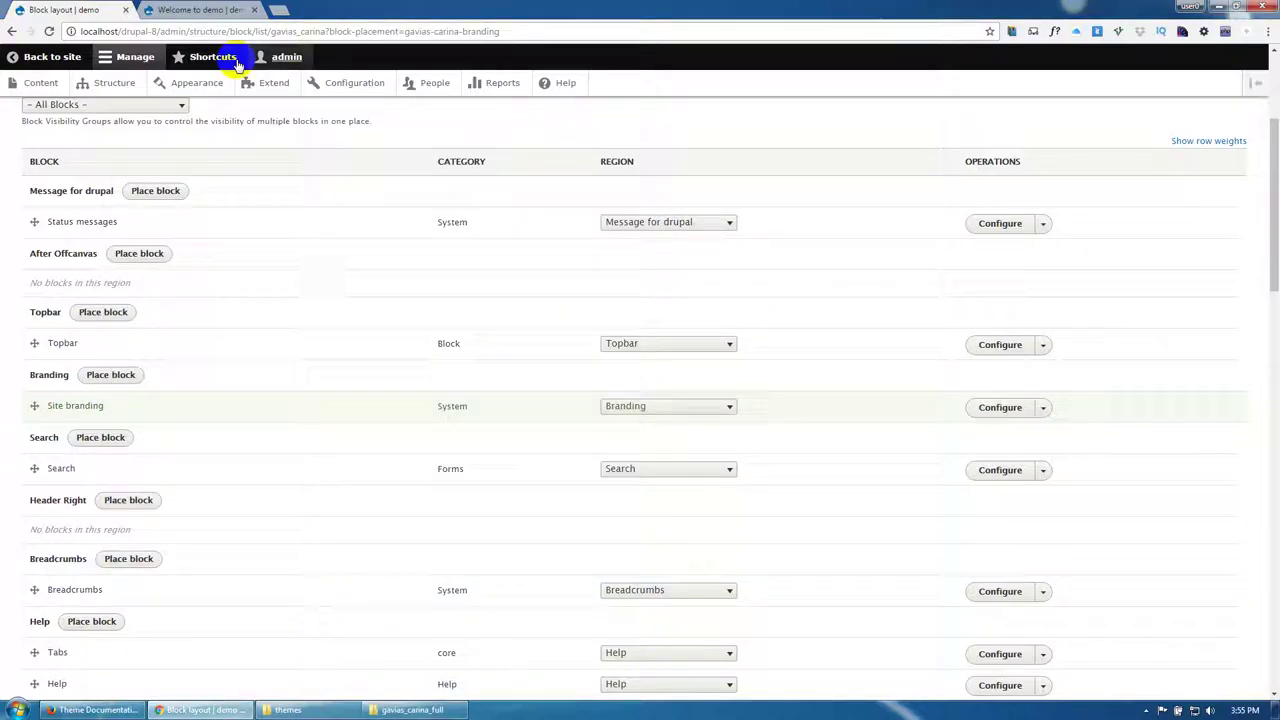
pyautogui.click(46, 83)
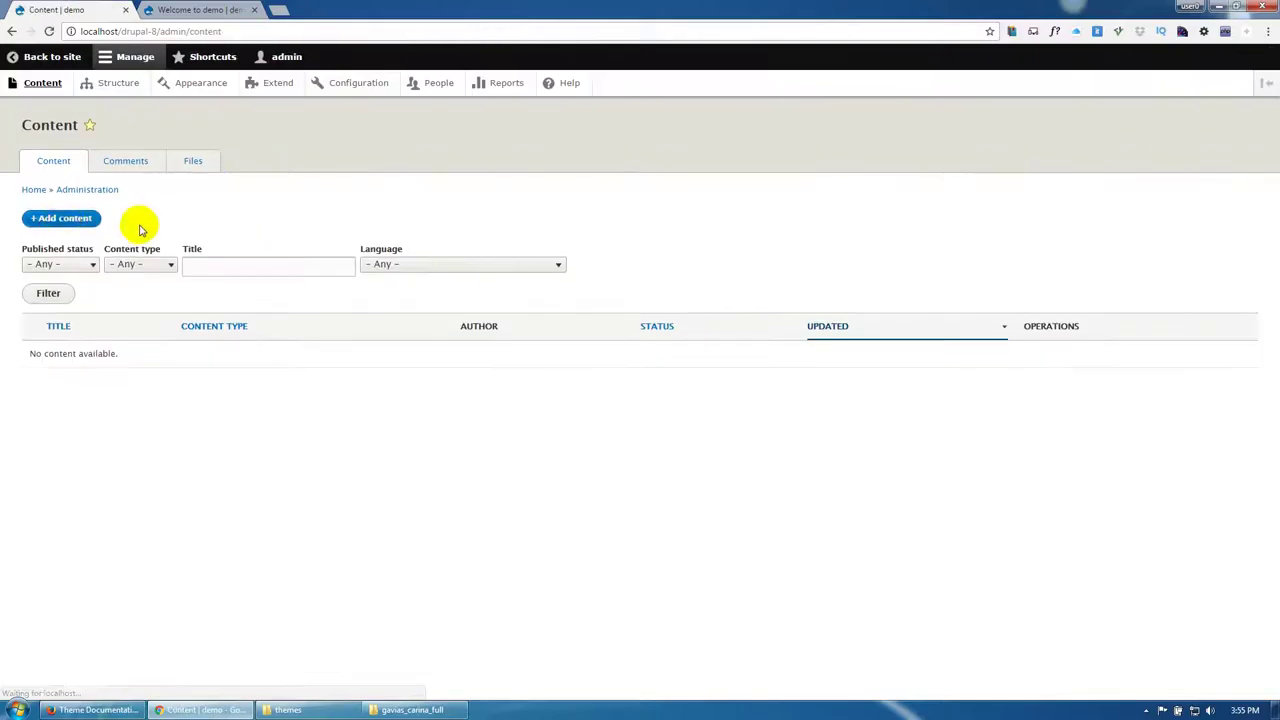
pyautogui.click(55, 217)
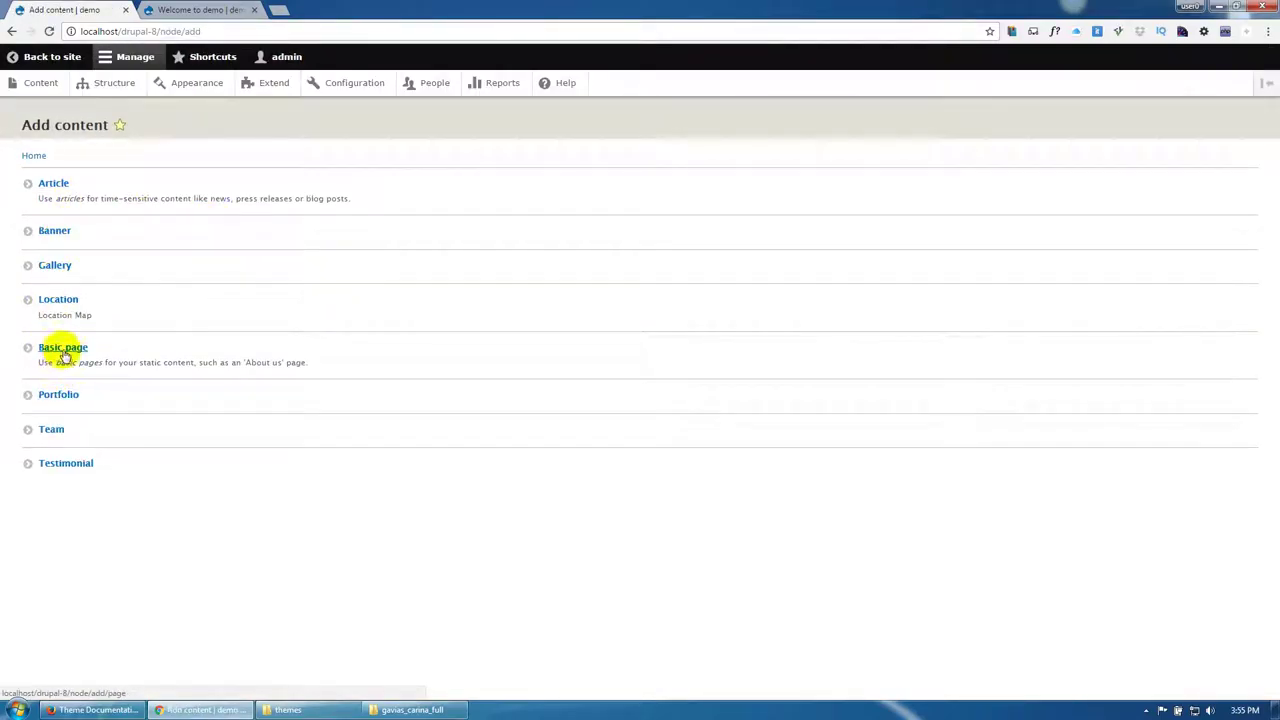
pyautogui.click(62, 350)
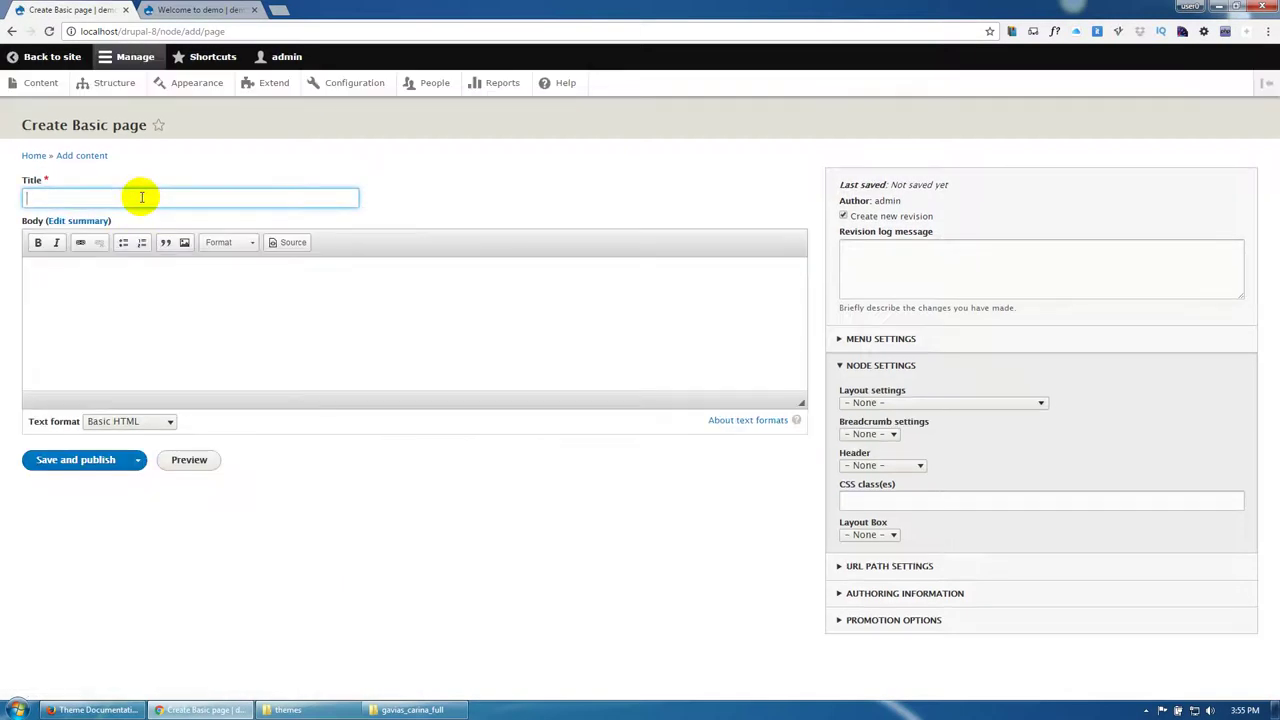
pyautogui.write('Home 1')
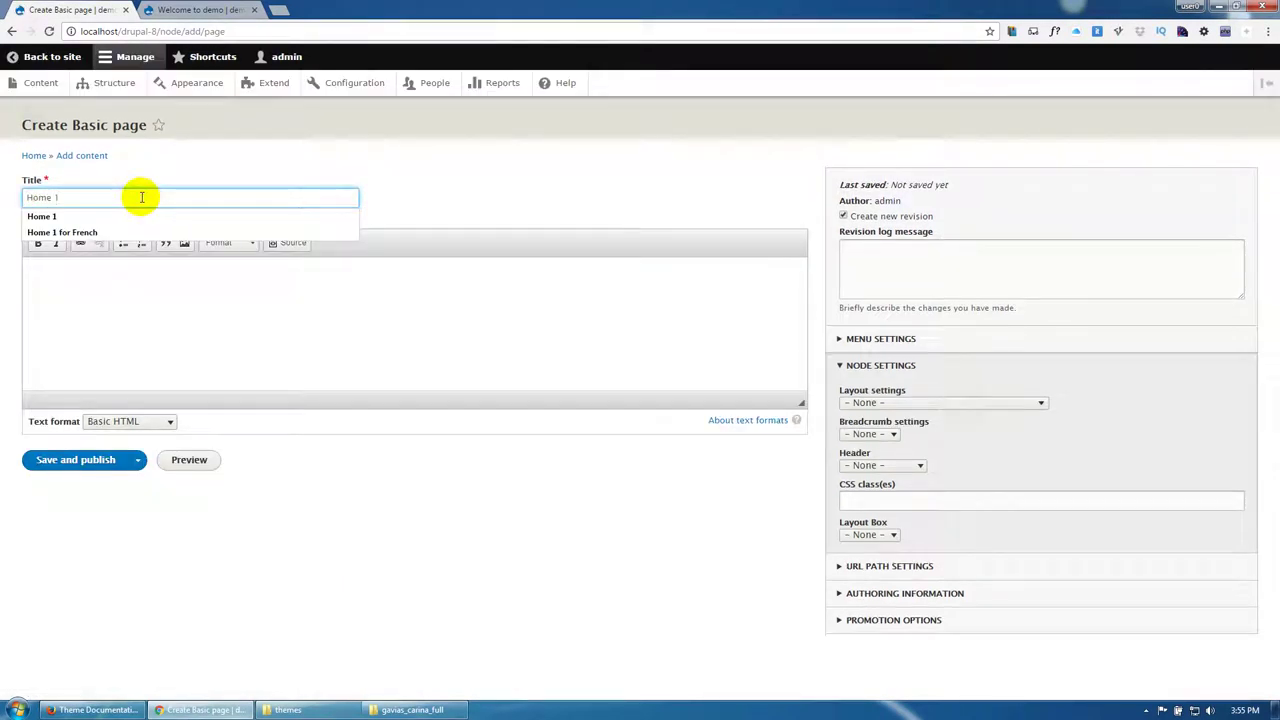
# Step: Open the extracted files_export_blockbuilder folder in the file explorer and return to the browser
pyautogui.click(410, 709)
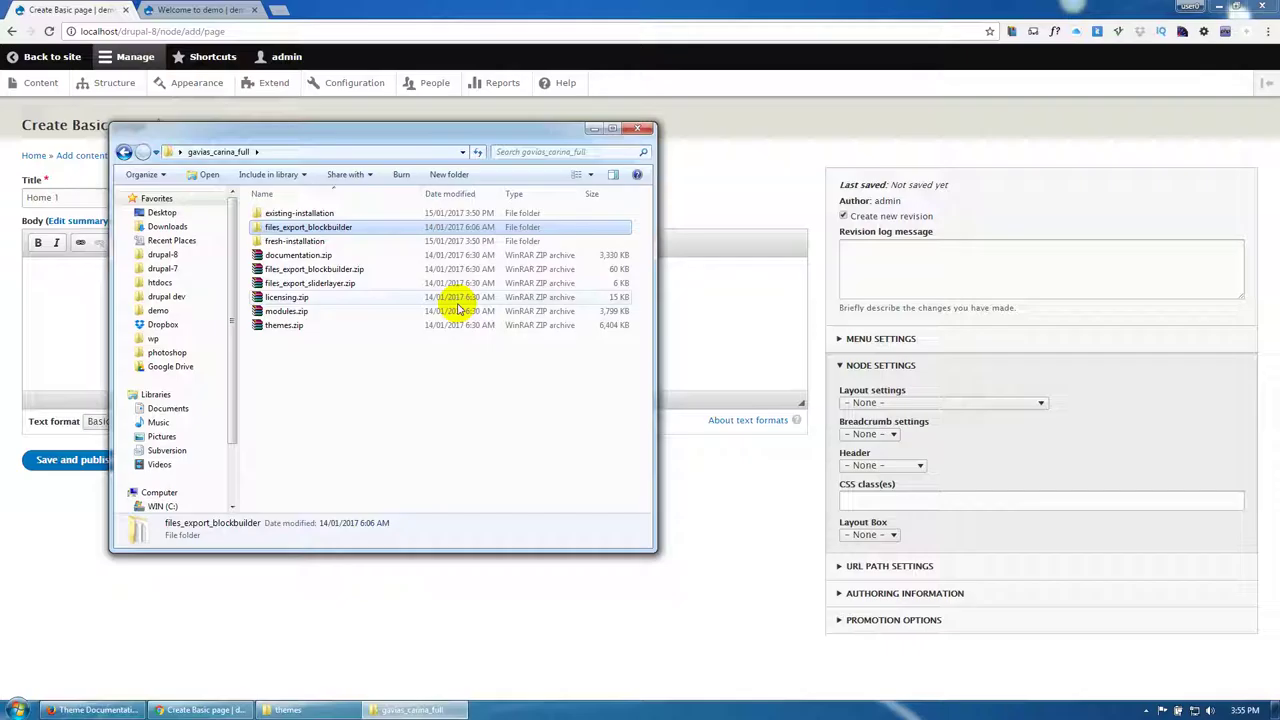
pyautogui.doubleClick(314, 226)
pyautogui.click(10, 594)
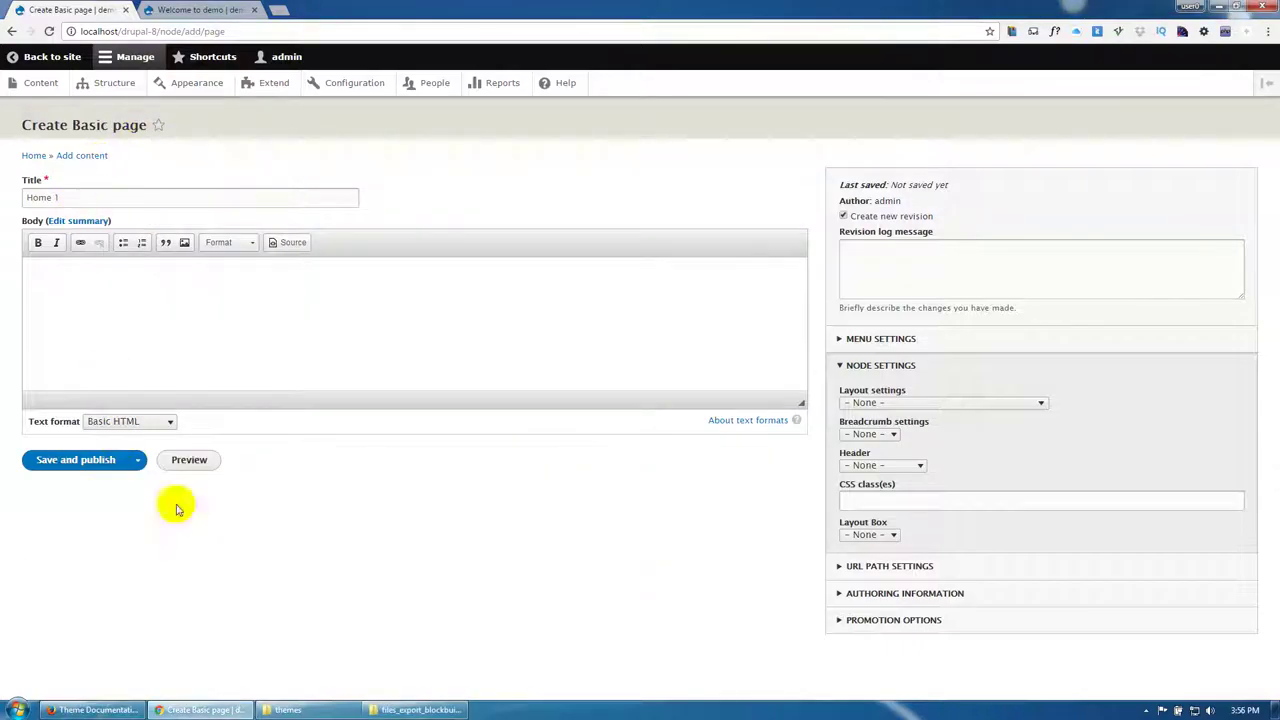
# Step: Enable the Block Builder field in the Basic page content type's form display, placing it below Body, and save
pyautogui.click(122, 92)
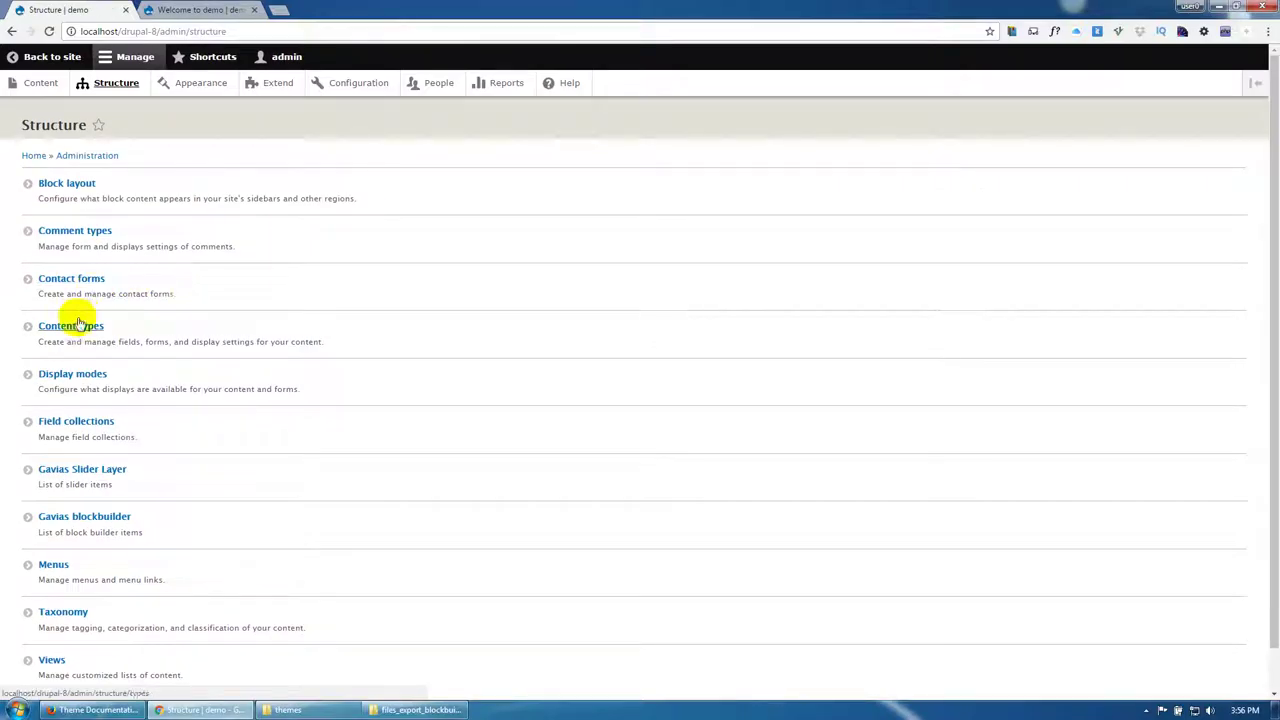
pyautogui.click(309, 352)
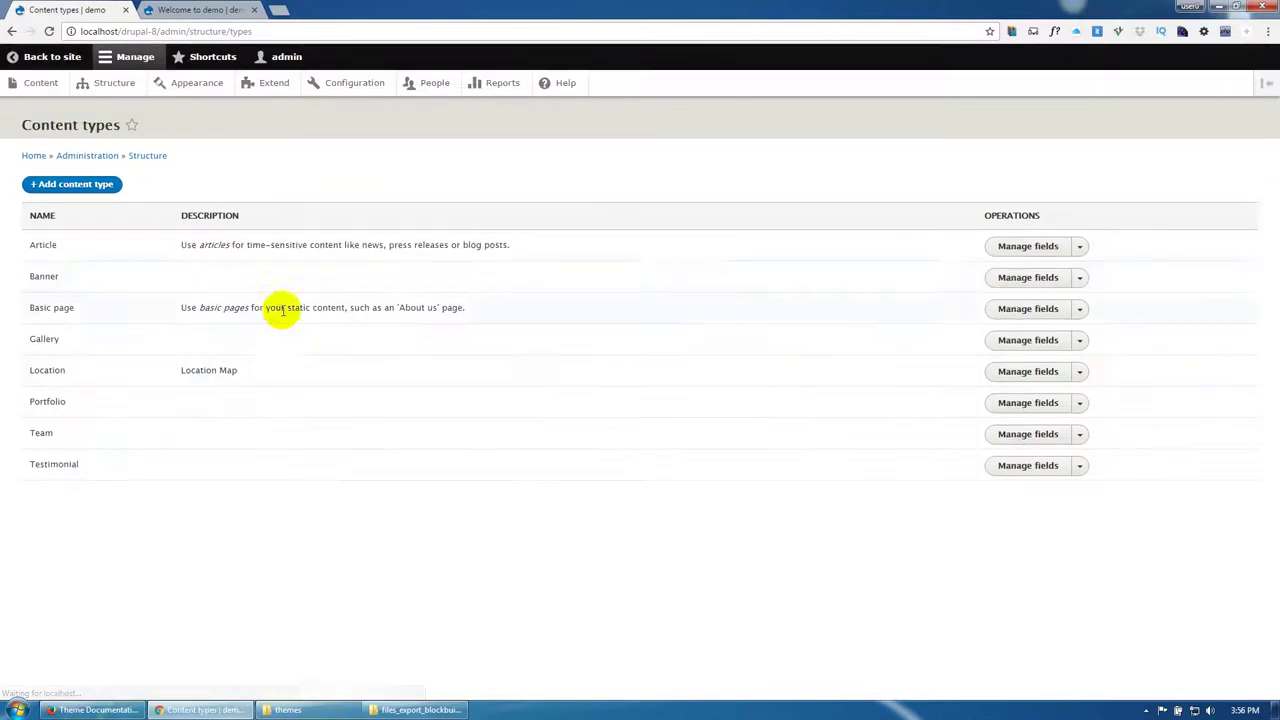
pyautogui.click(1003, 316)
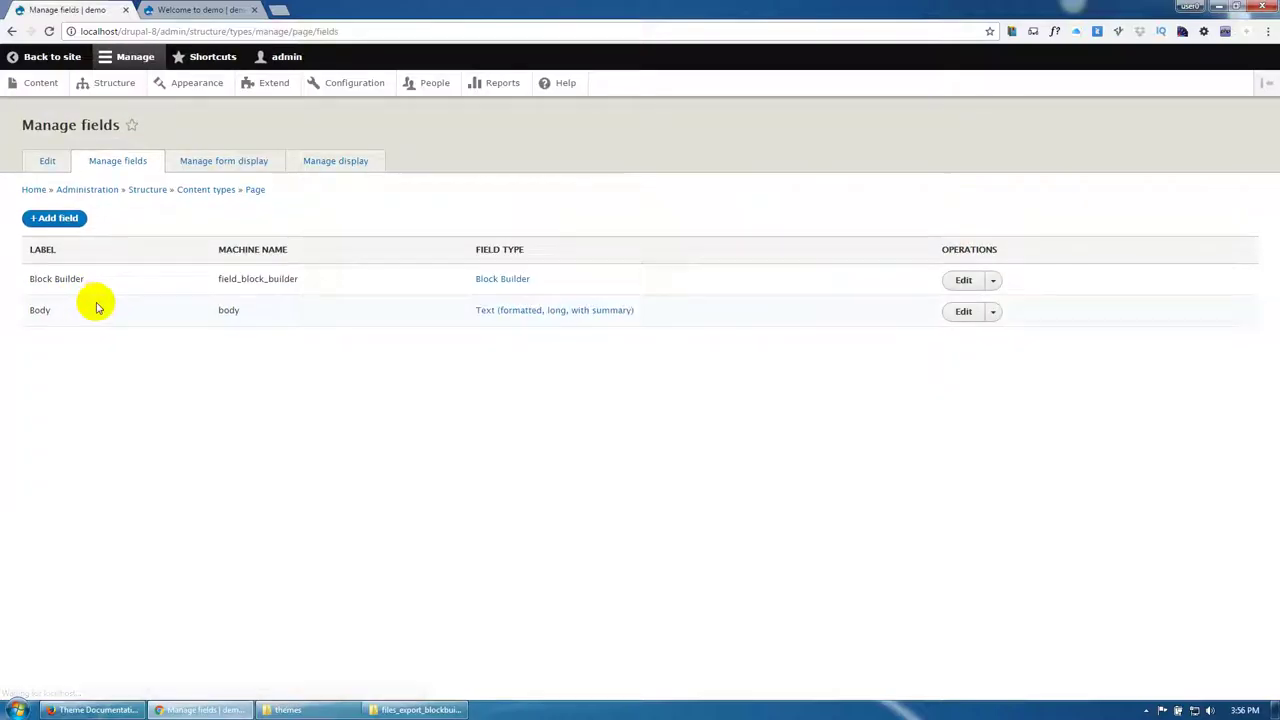
pyautogui.click(233, 163)
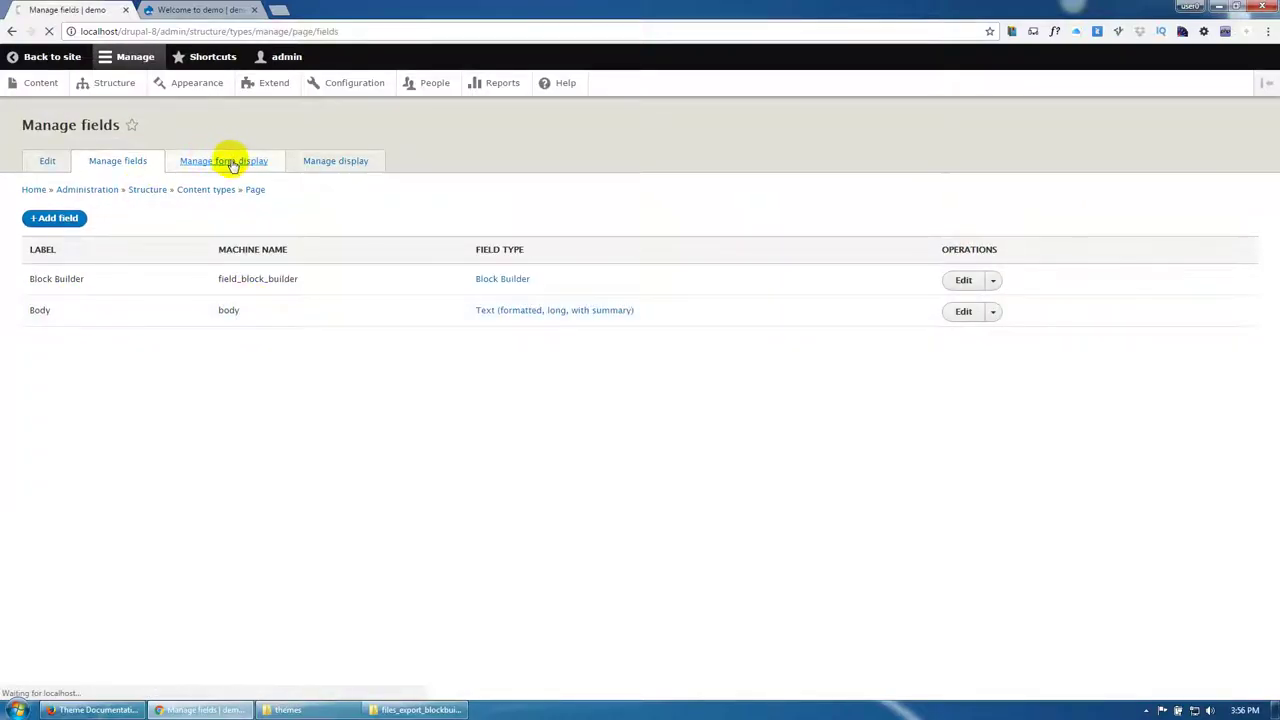
pyautogui.scroll(-2, 60, 450)
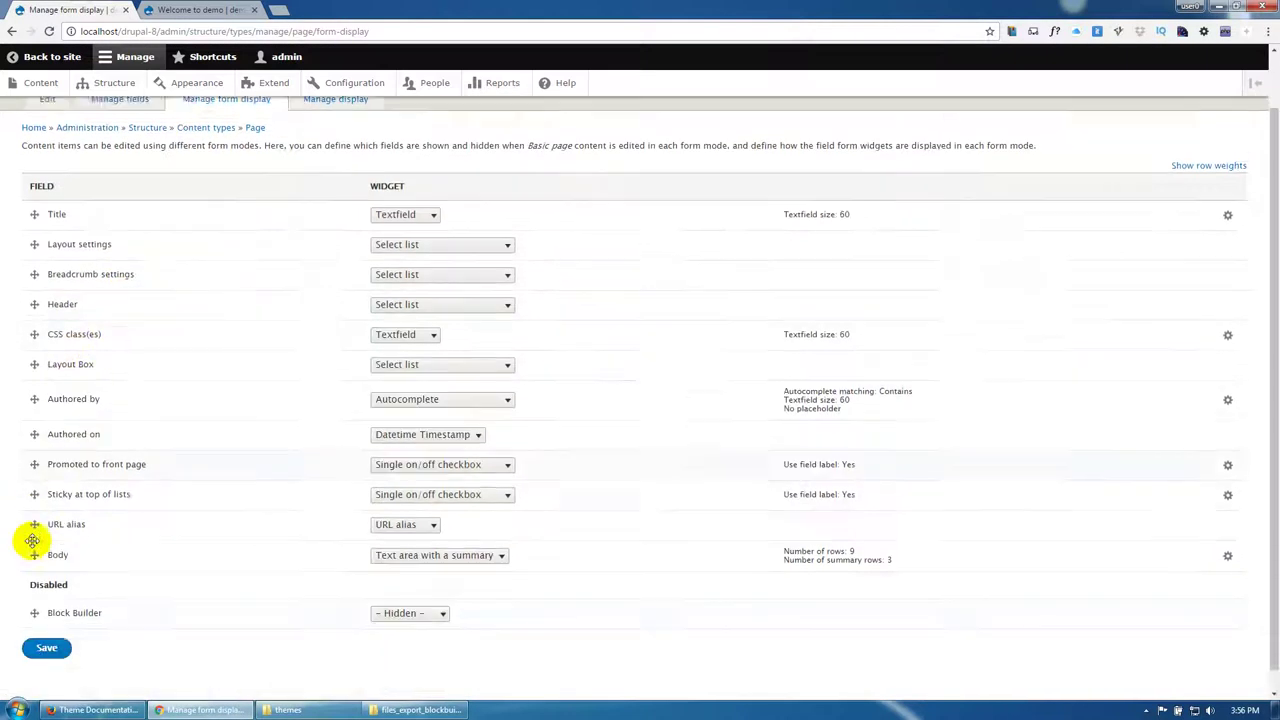
pyautogui.moveTo(36, 593); pyautogui.dragTo(38, 560)
pyautogui.scroll(-1, 43, 651)
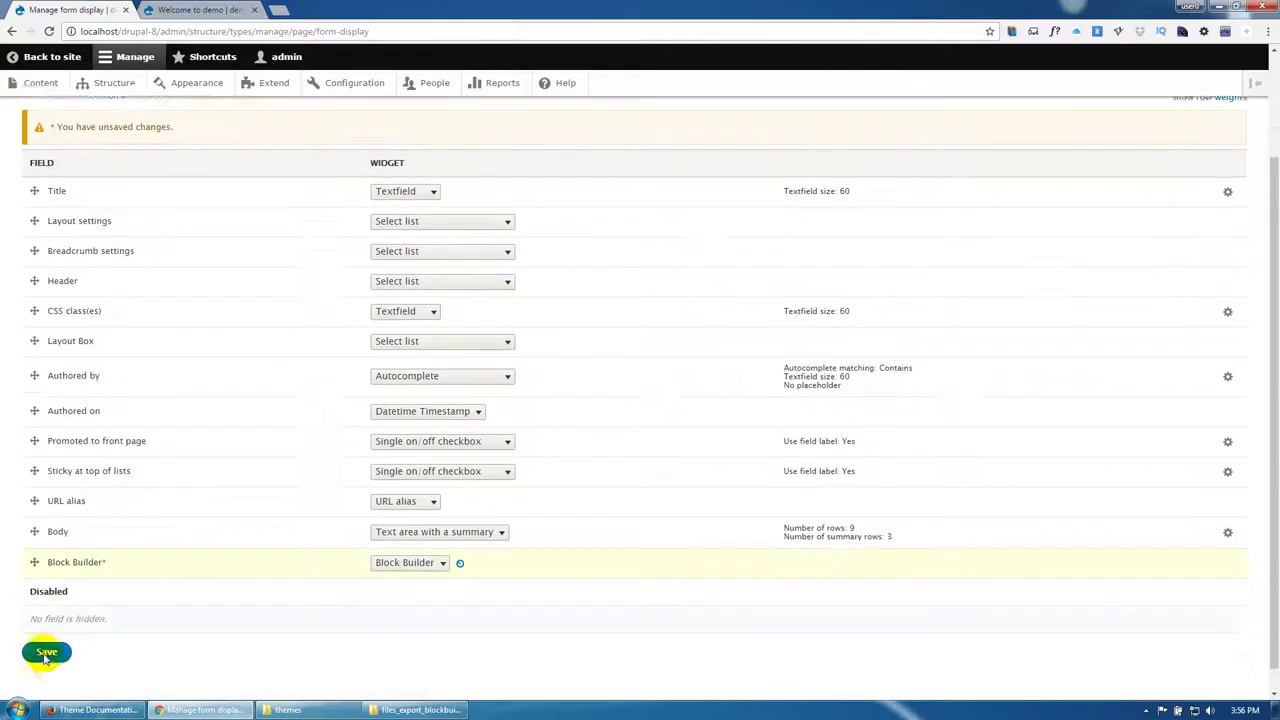
pyautogui.click(47, 627)
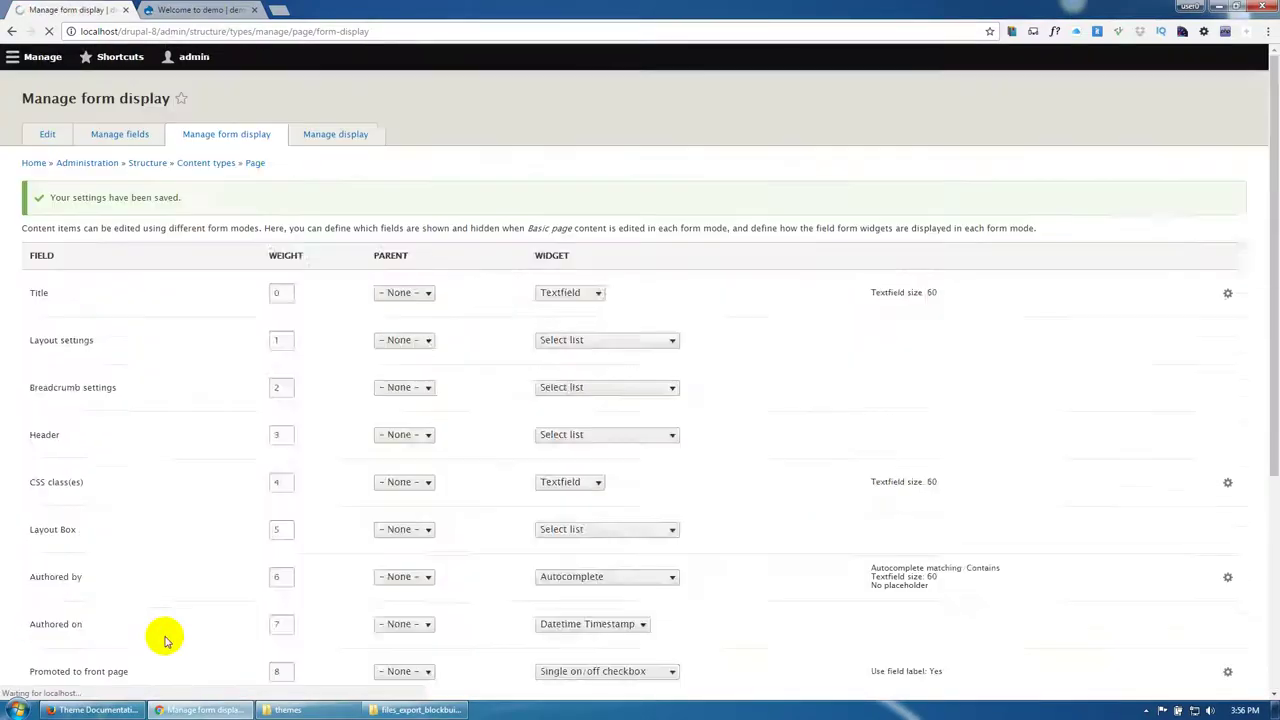
# Step: Enable the Block Builder field in the Basic page's default display, set its label to Hidden, and save
pyautogui.scroll(-6, 251, 461)
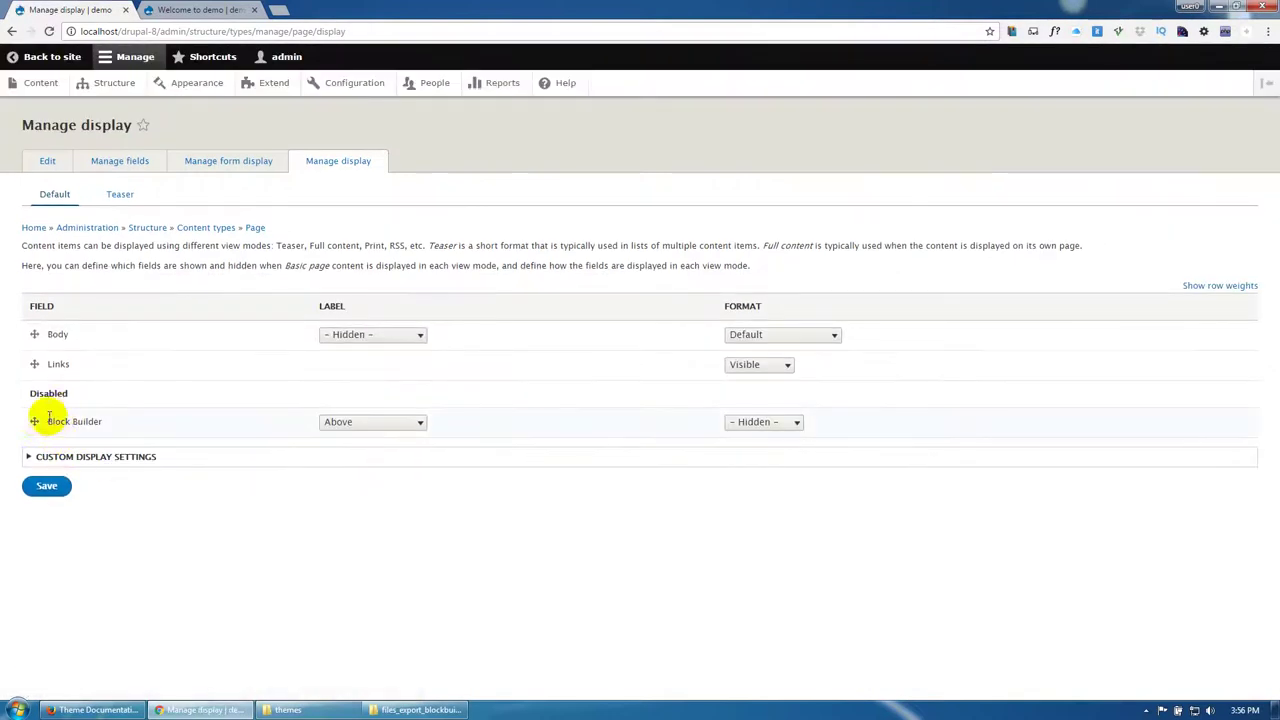
pyautogui.moveTo(34, 421); pyautogui.dragTo(36, 392)
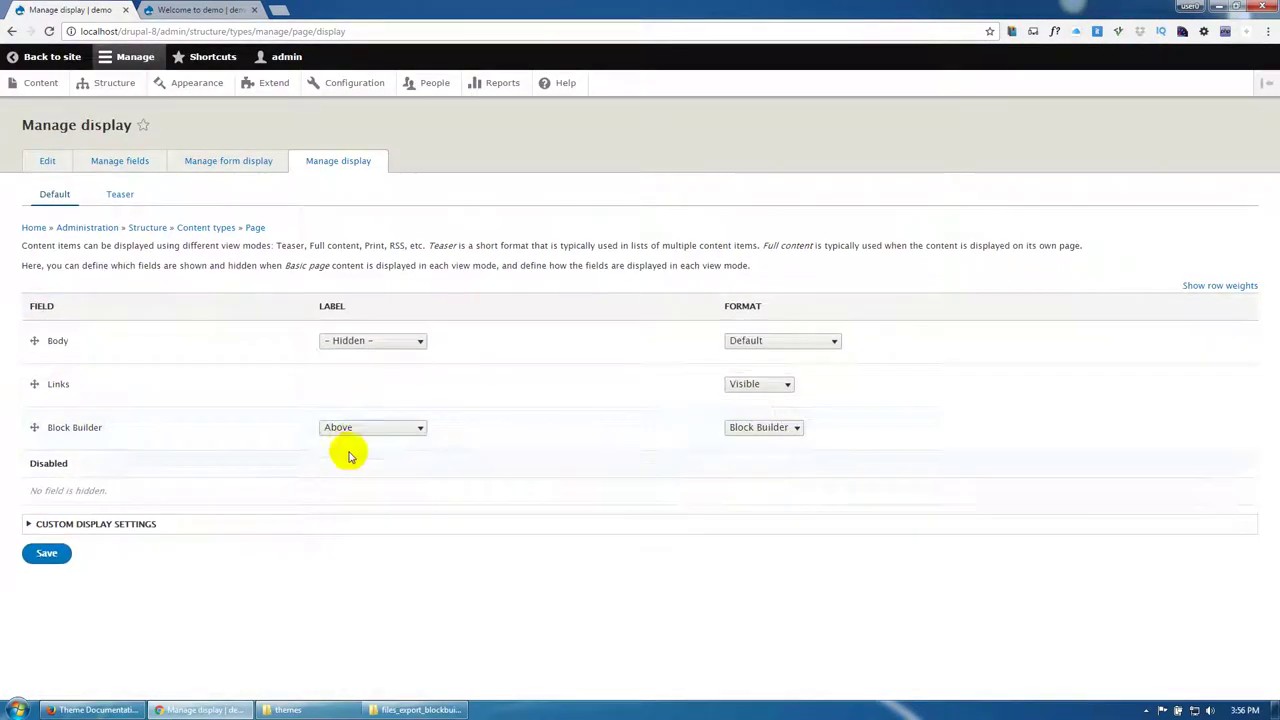
pyautogui.click(355, 428)
pyautogui.click(362, 471)
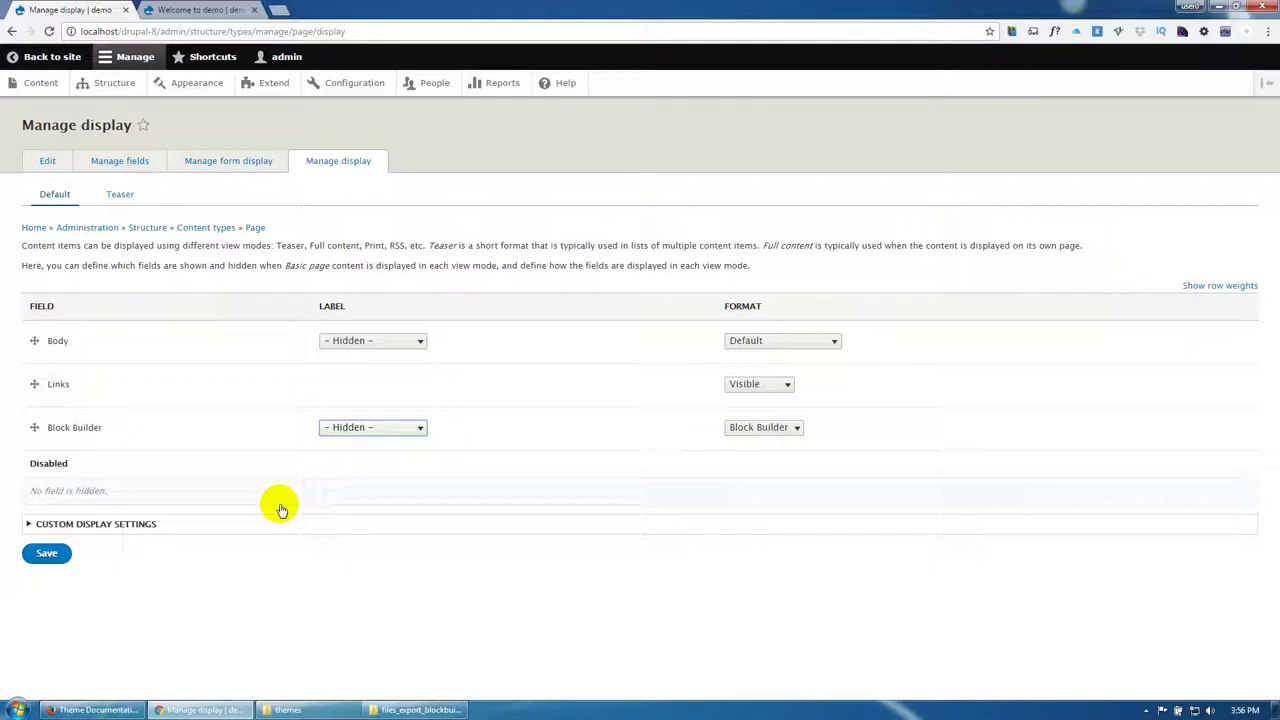
pyautogui.click(52, 558)
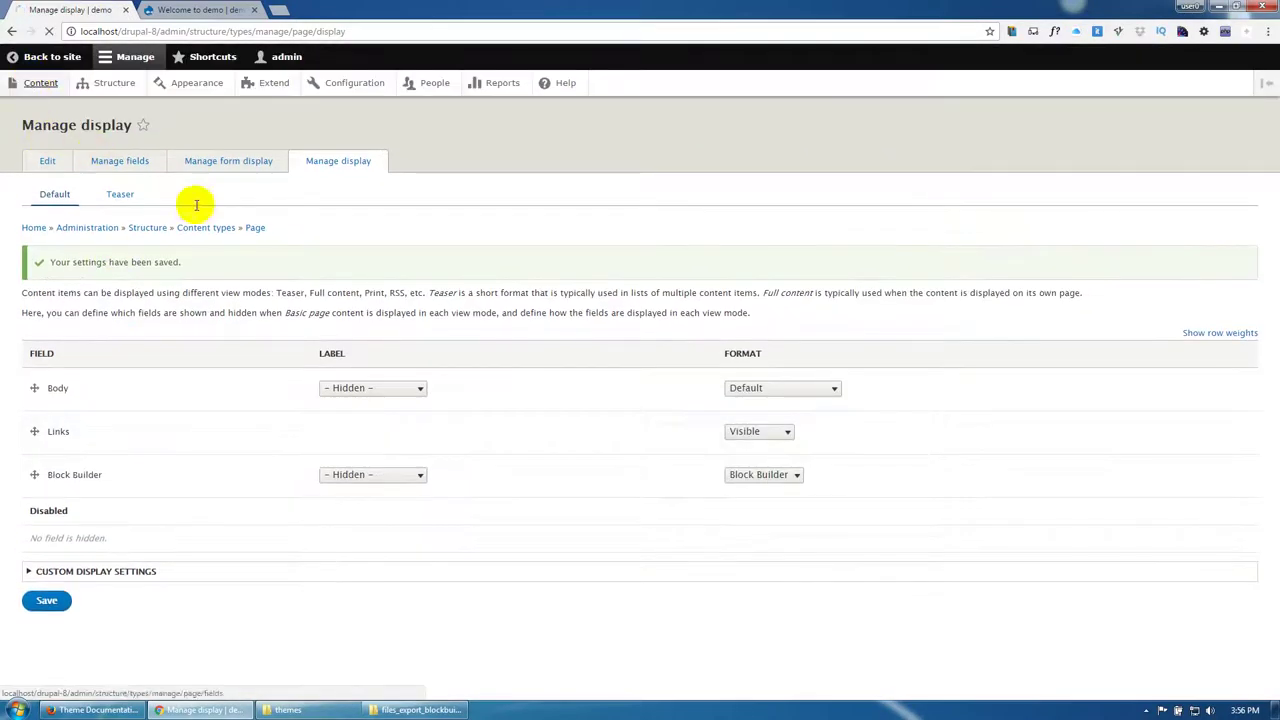
# Step: Start a new Basic page and give it the title Home 1
pyautogui.click(255, 229)
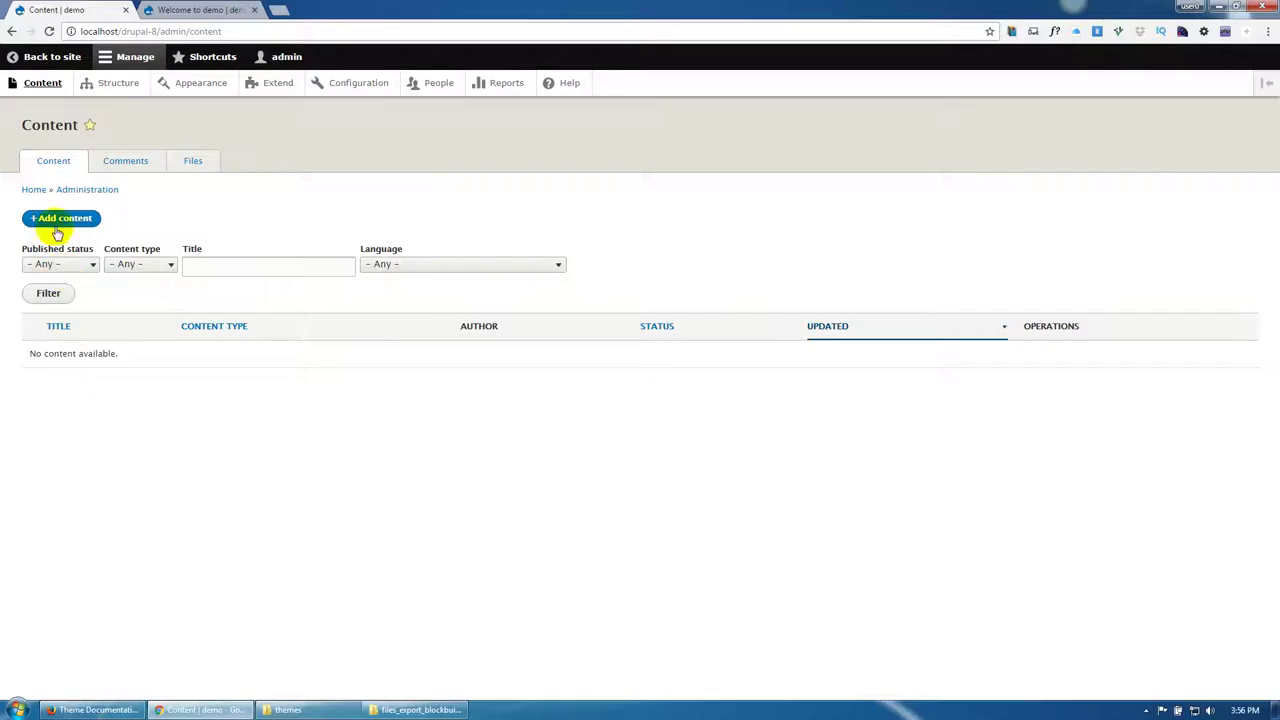
pyautogui.click(52, 220)
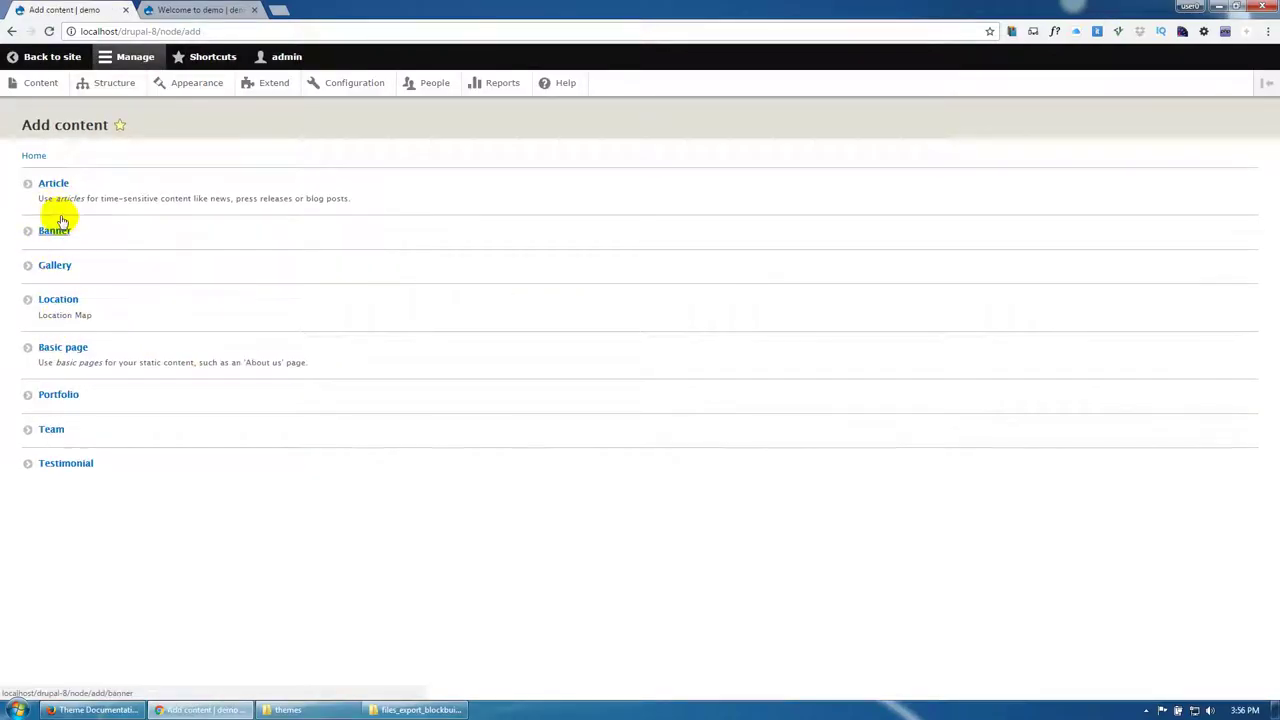
pyautogui.click(63, 348)
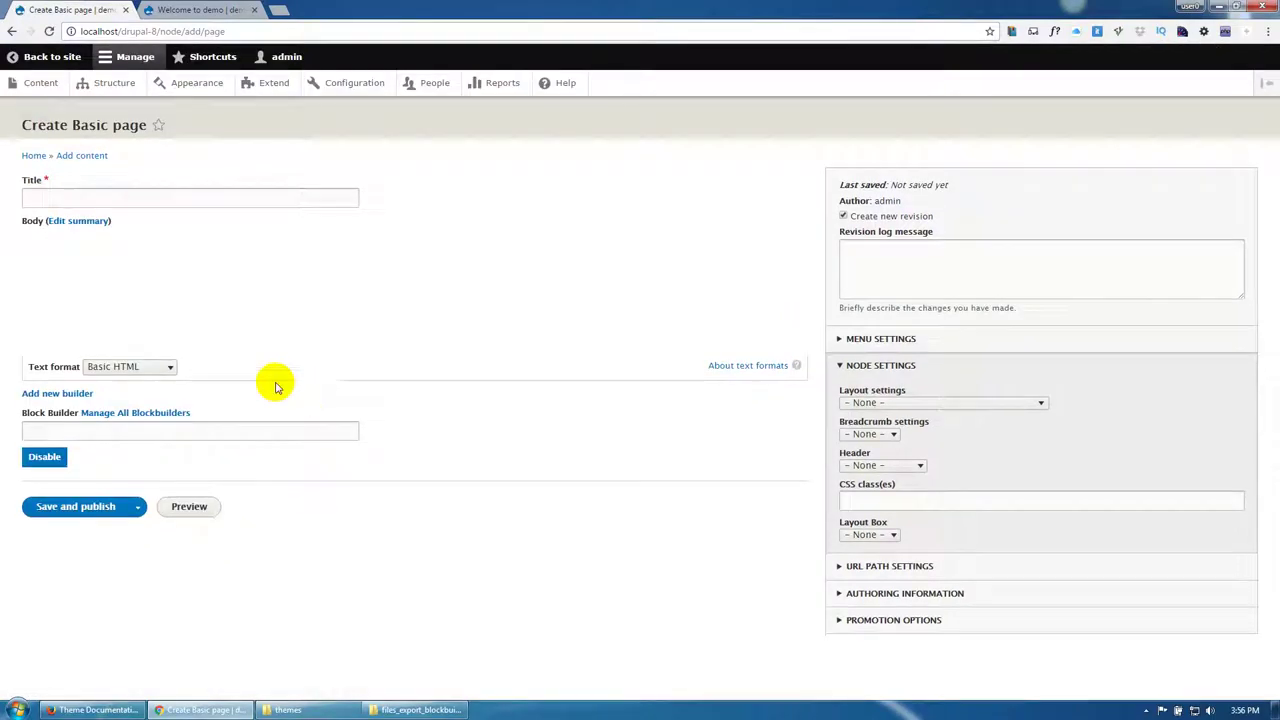
pyautogui.click(147, 198)
pyautogui.write('Hom')
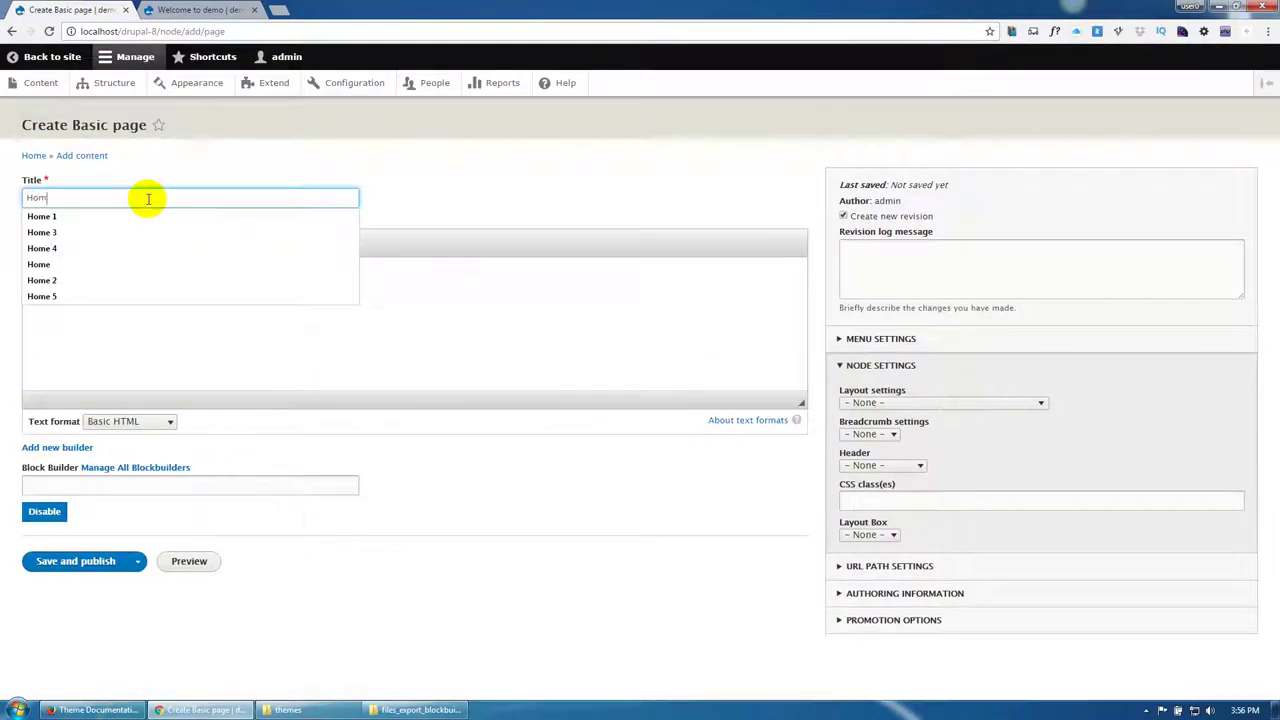
pyautogui.write('e 1')
pyautogui.click(99, 541)
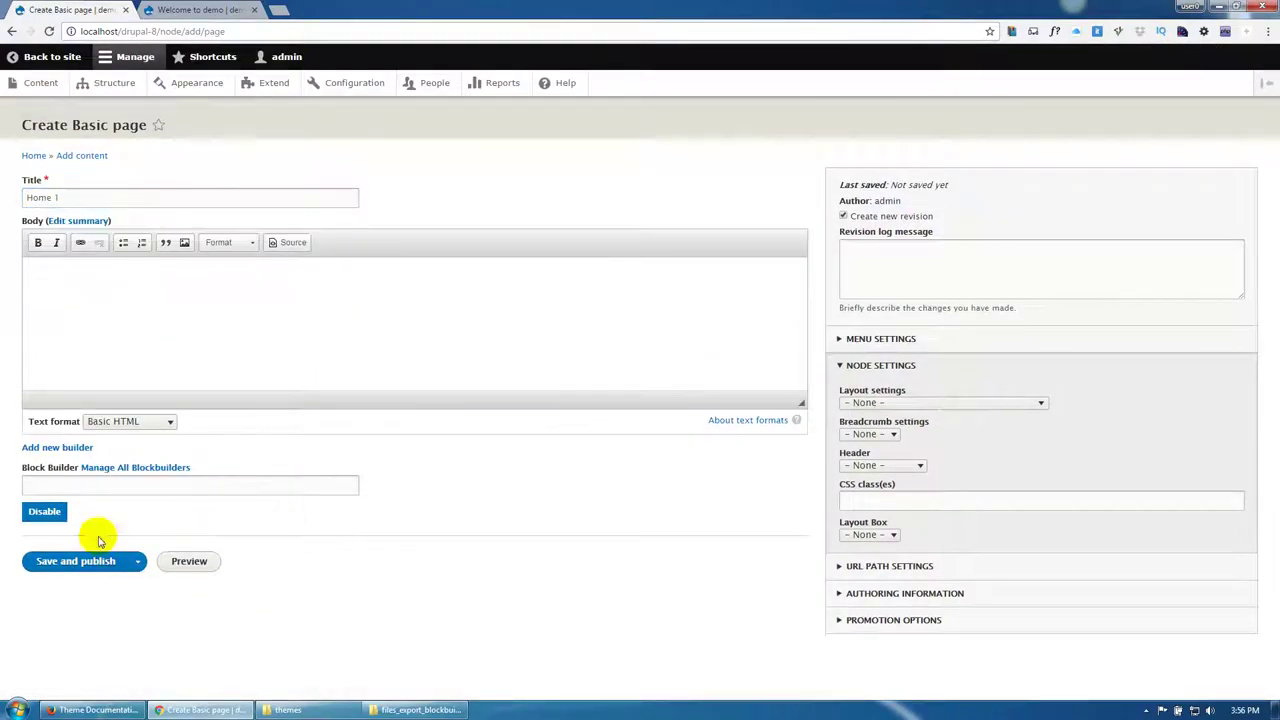
# Step: Add a new block builder to the page with title home 1 and machine name home_1
pyautogui.click(59, 450)
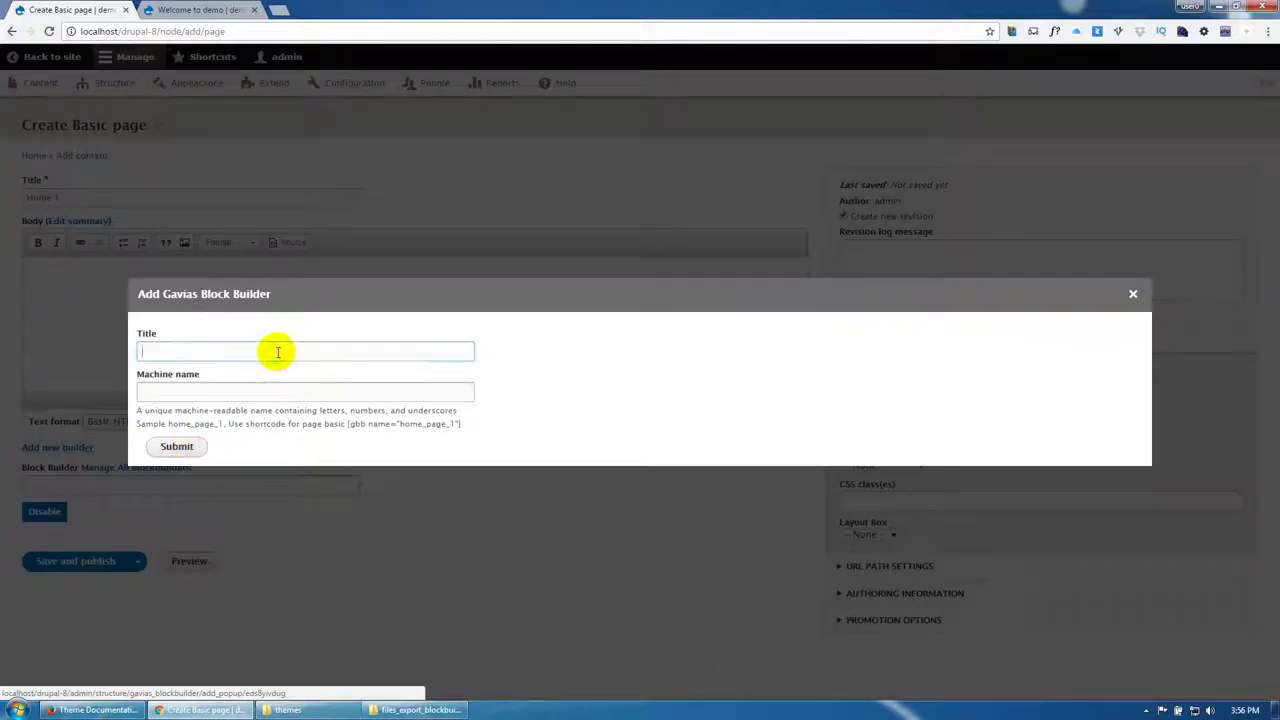
pyautogui.click(276, 351)
pyautogui.write('hom')
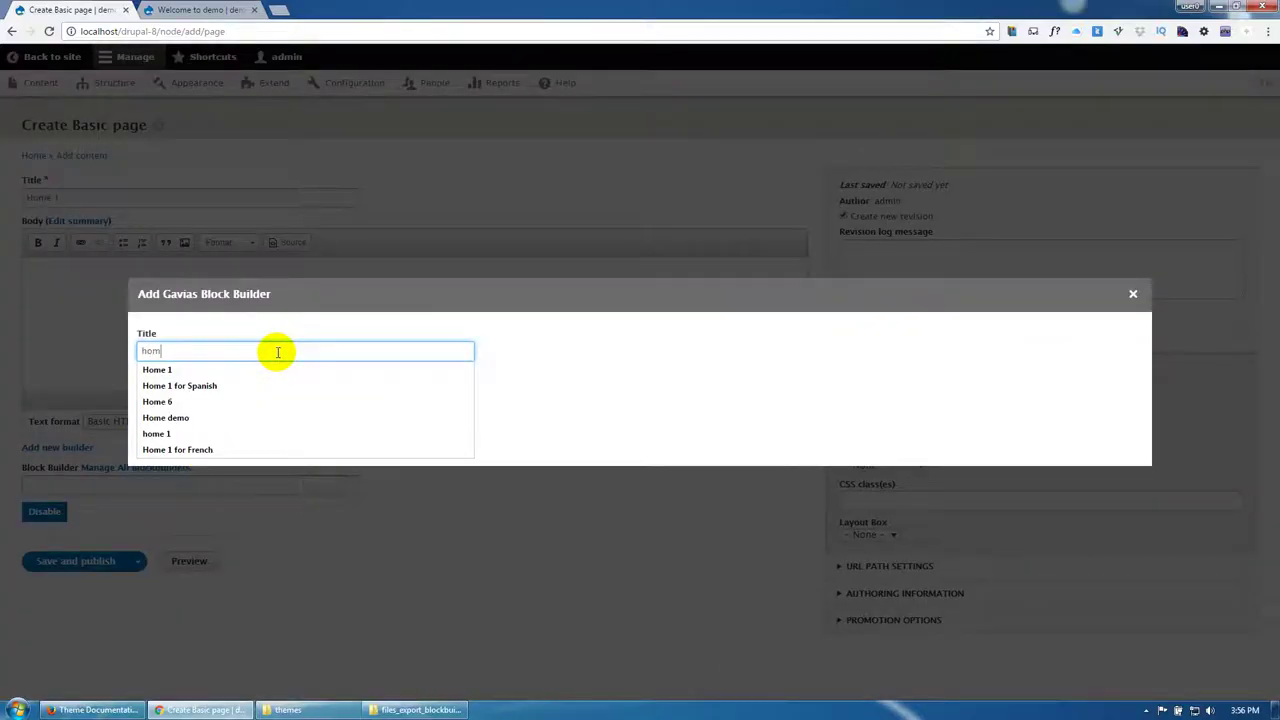
pyautogui.write('e 1')
pyautogui.press('Tab')
pyautogui.write('ho')
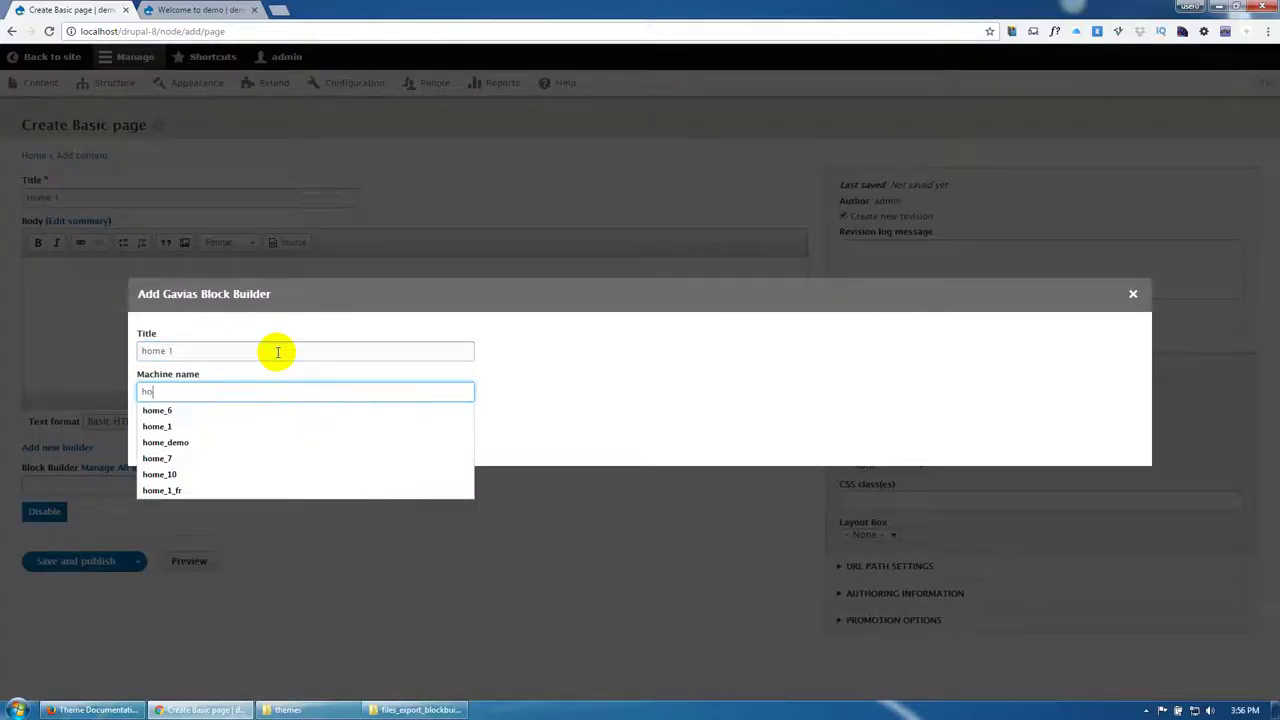
pyautogui.write('me_1')
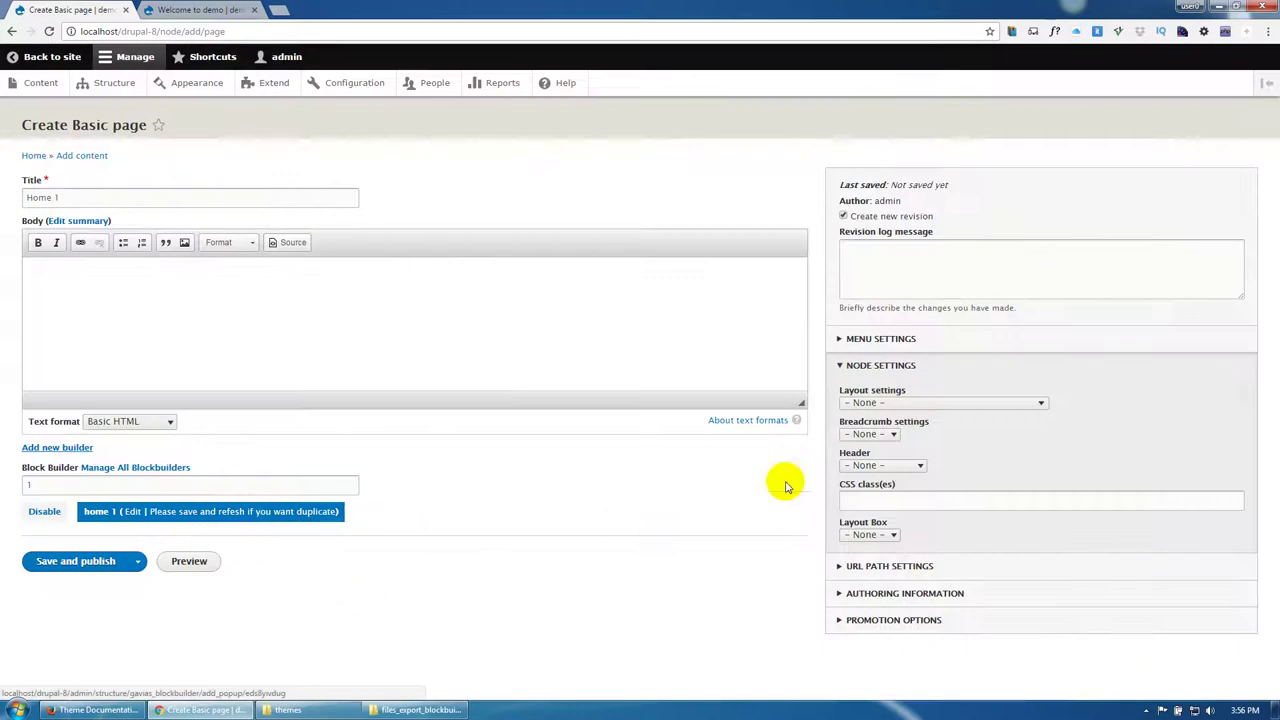
# Step: Set the page's layout to Fullwith no sidebar (use for block builder) and its breadcrumb to Disable, keeping the header at None
pyautogui.click(891, 403)
pyautogui.click(882, 430)
pyautogui.click(876, 436)
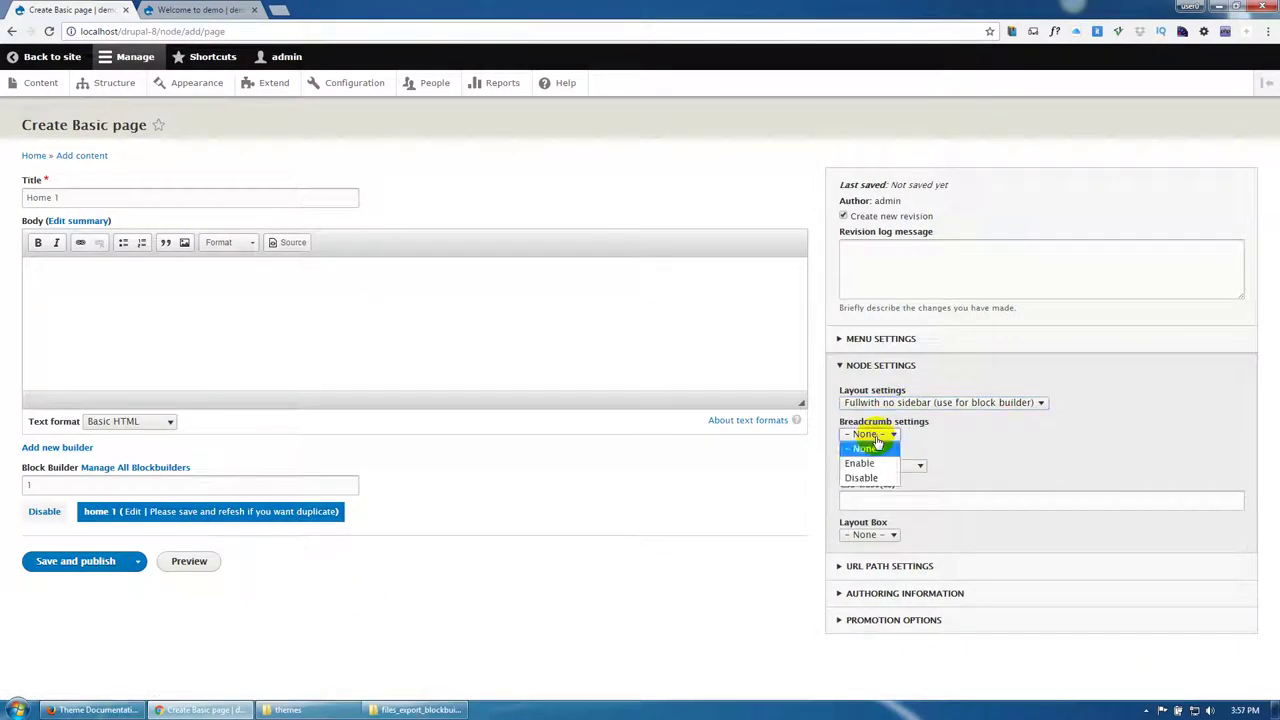
pyautogui.click(876, 437)
pyautogui.click(877, 436)
pyautogui.click(880, 477)
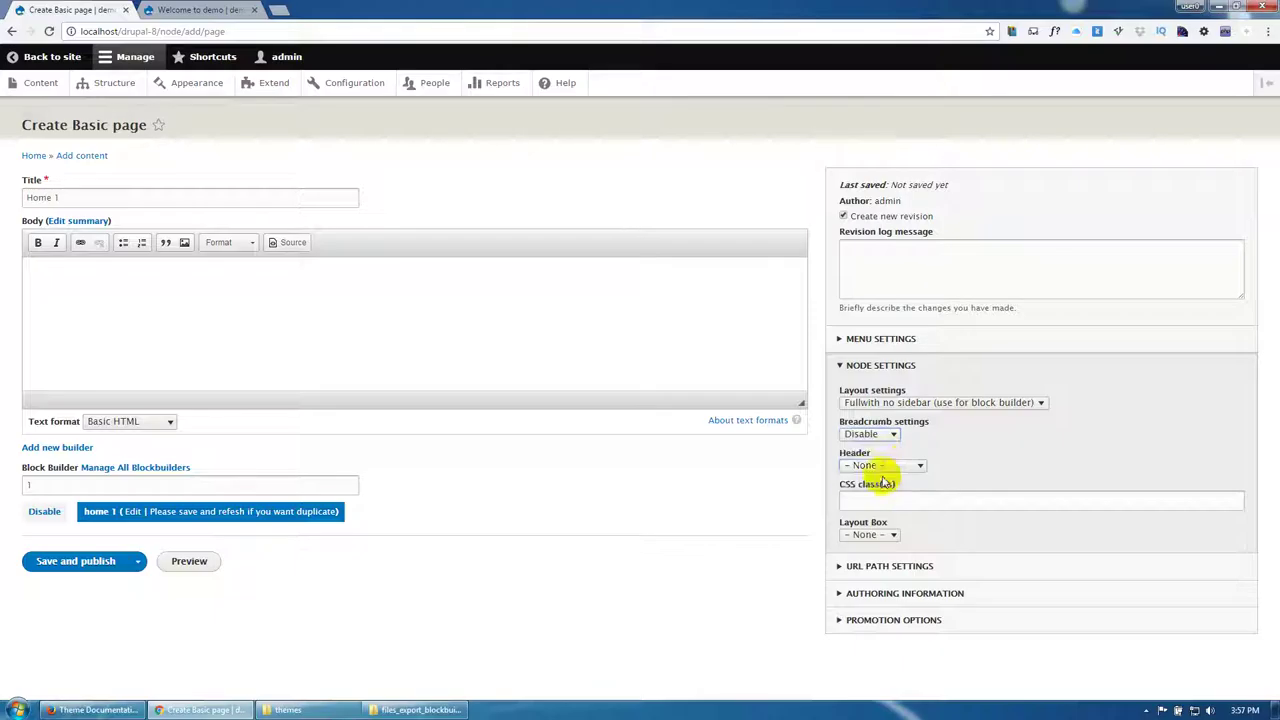
pyautogui.click(900, 466)
pyautogui.click(903, 470)
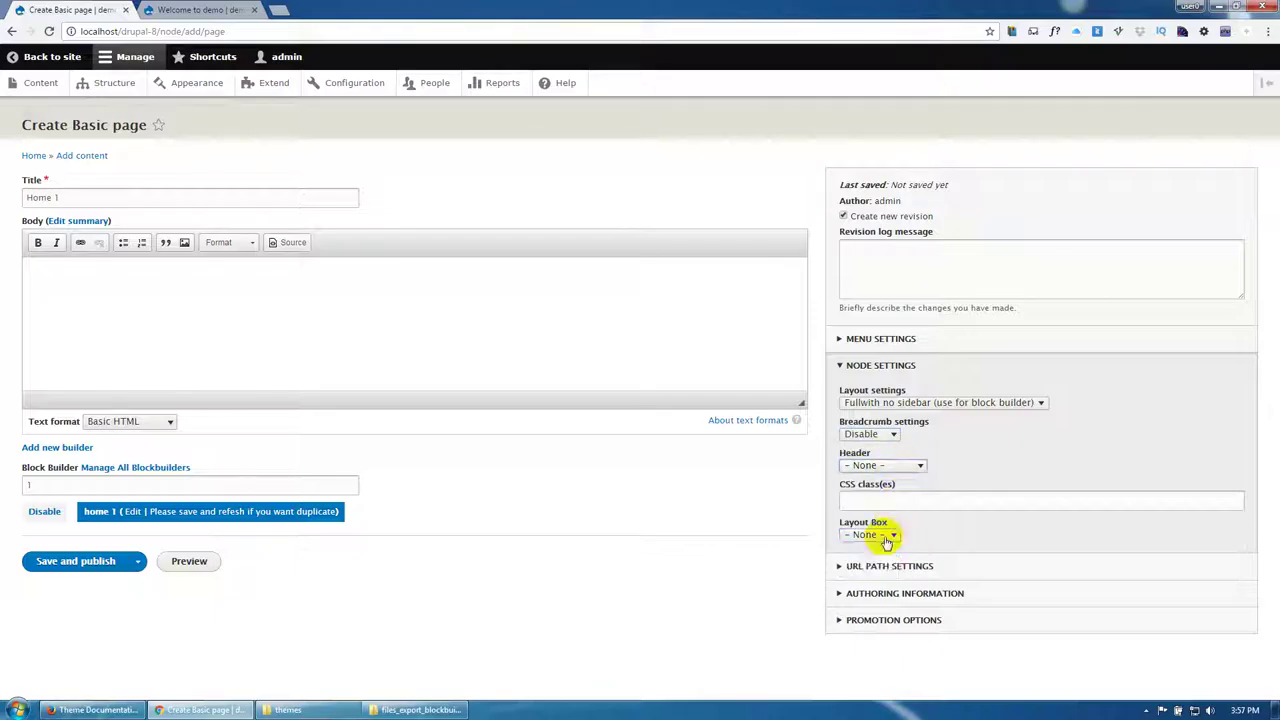
# Step: Set the page's CSS class to hidden-title, keeping the layout box at None, and save and publish the page
pyautogui.click(886, 537)
pyautogui.click(857, 509)
pyautogui.click(866, 502)
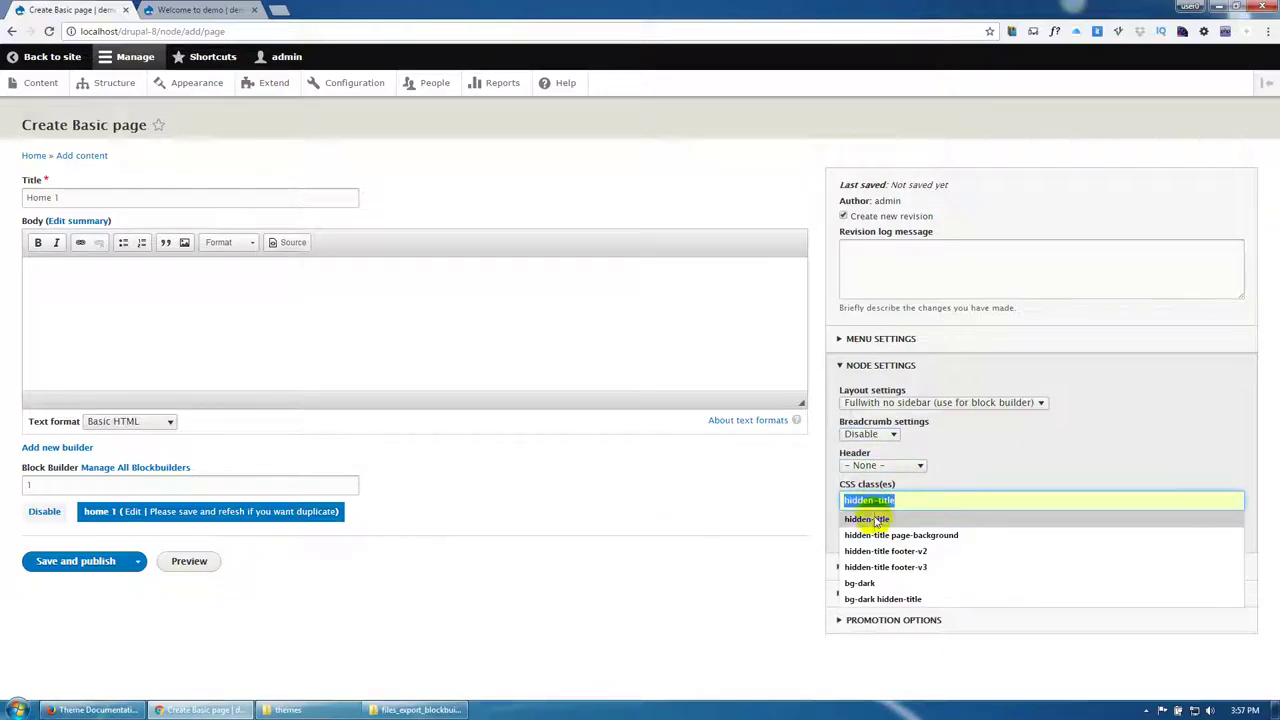
pyautogui.click(868, 519)
pyautogui.click(57, 561)
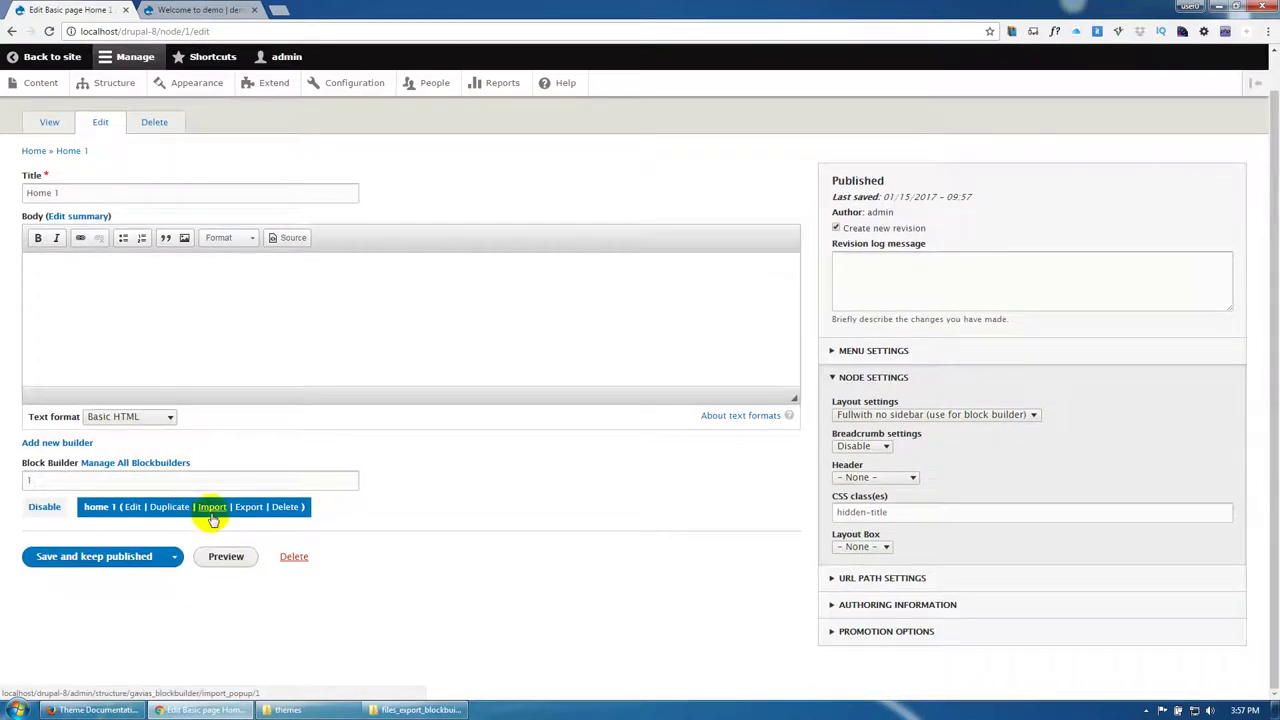
# Step: Import an exported builder file from the desktop's gavias_carina_full/files_export_blockbuilder folder into the home 1 block builder
pyautogui.click(211, 507)
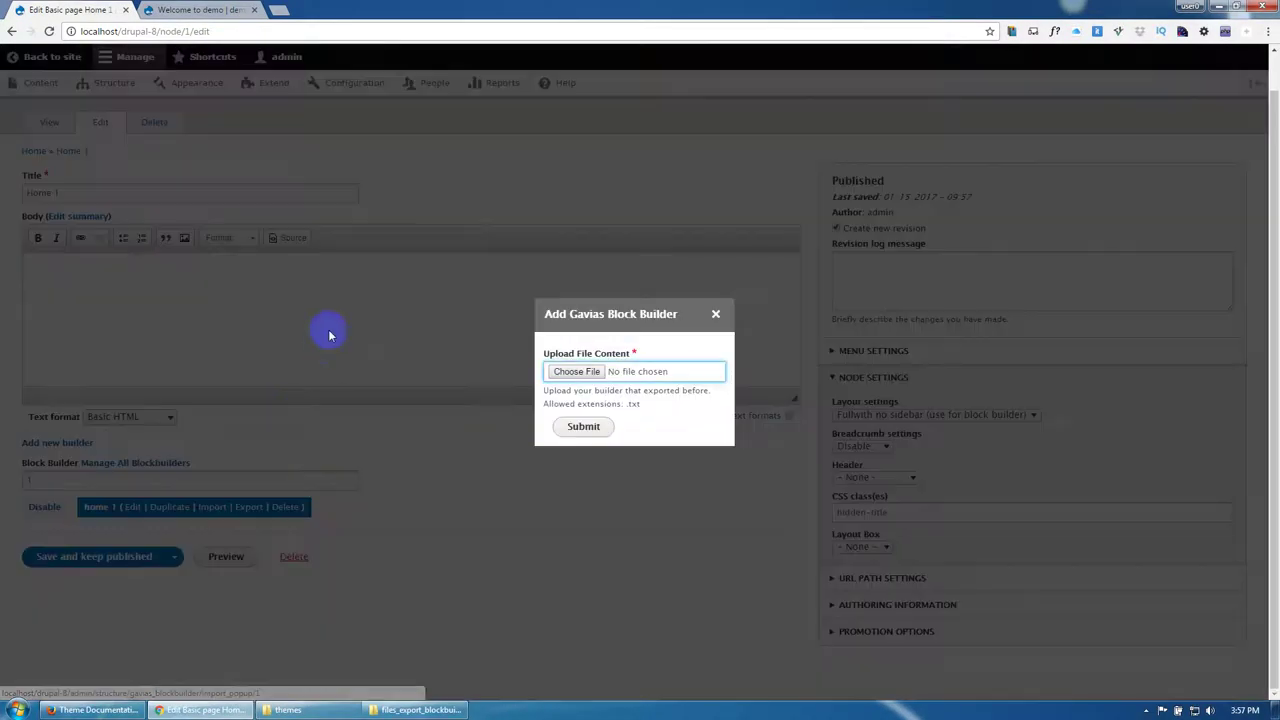
pyautogui.click(566, 369)
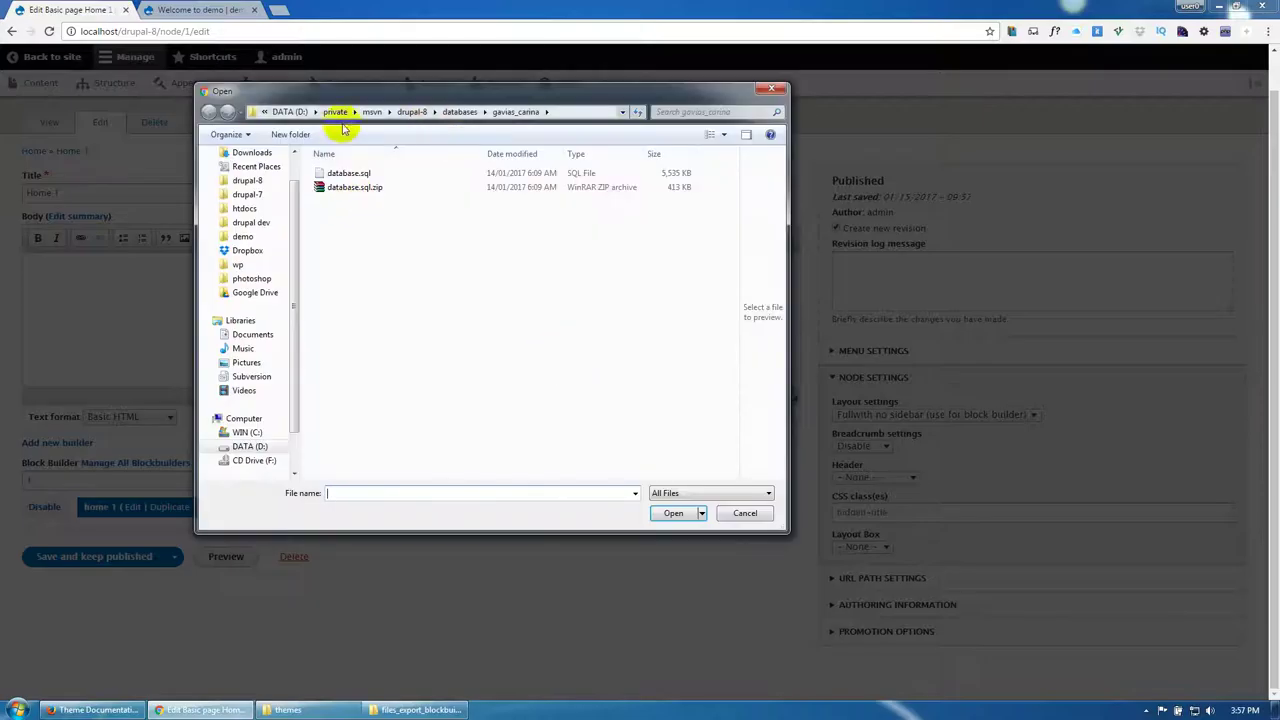
pyautogui.scroll(2, 280, 186)
pyautogui.click(246, 175)
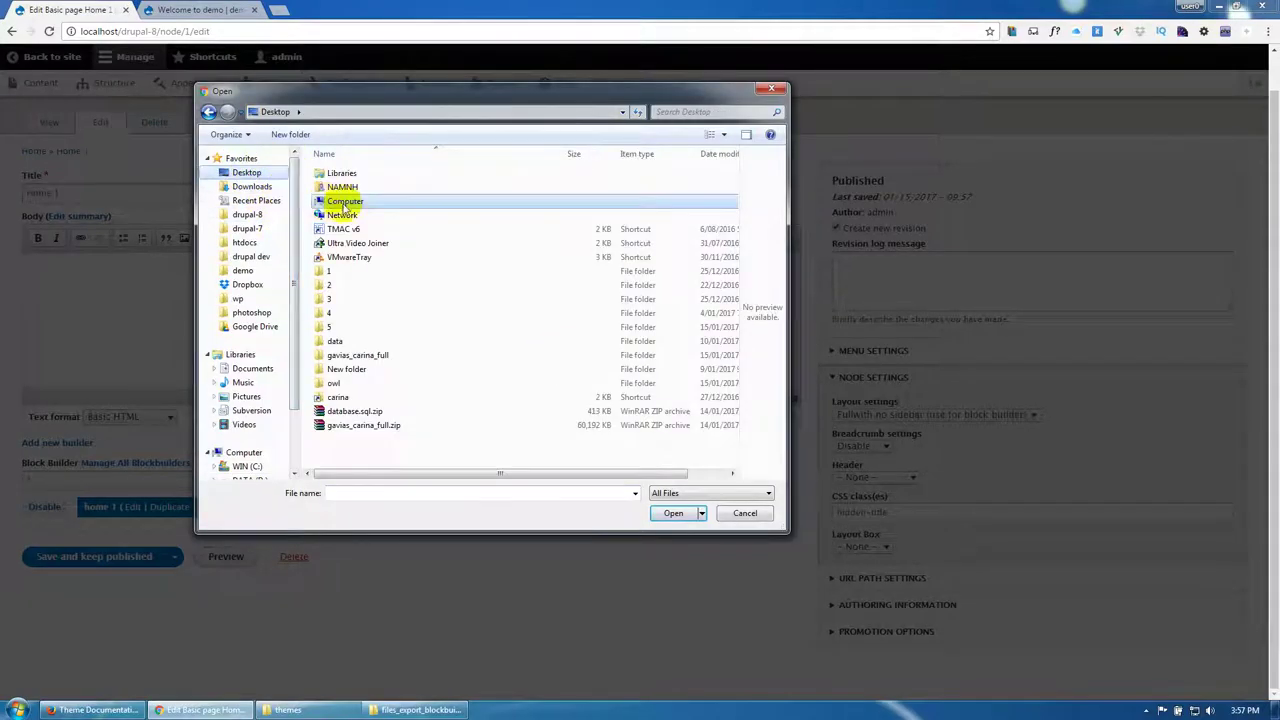
pyautogui.doubleClick(357, 355)
pyautogui.doubleClick(362, 190)
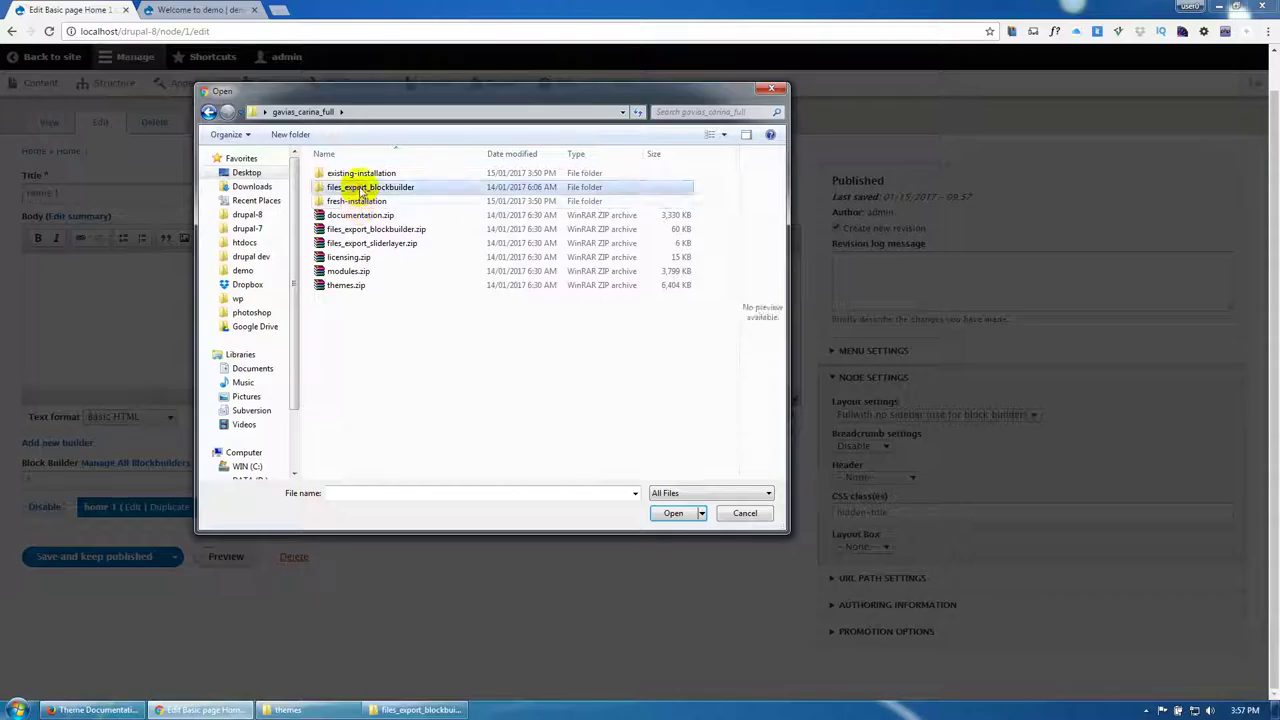
pyautogui.click(350, 231)
pyautogui.doubleClick(350, 231)
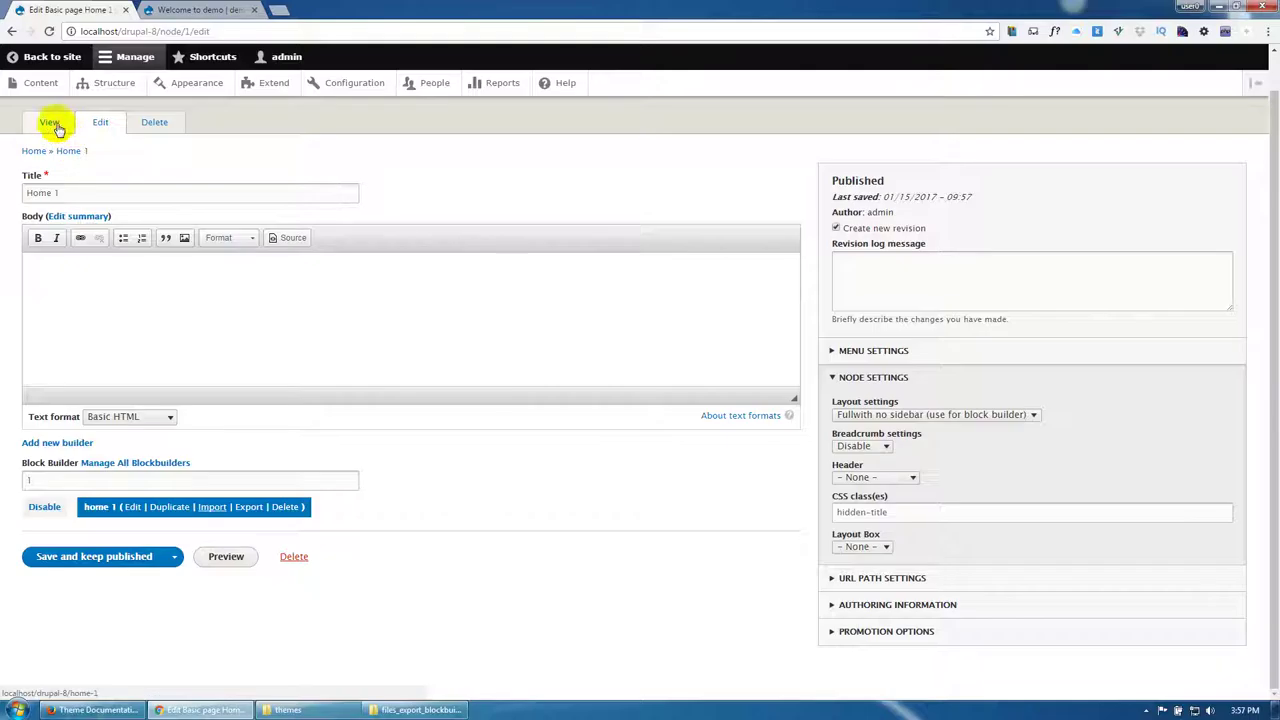
# Step: View the Home 1 page in a separate browser tab and examine its imported sections down to the footer
pyautogui.middleClick(50, 122)
pyautogui.click(320, 9)
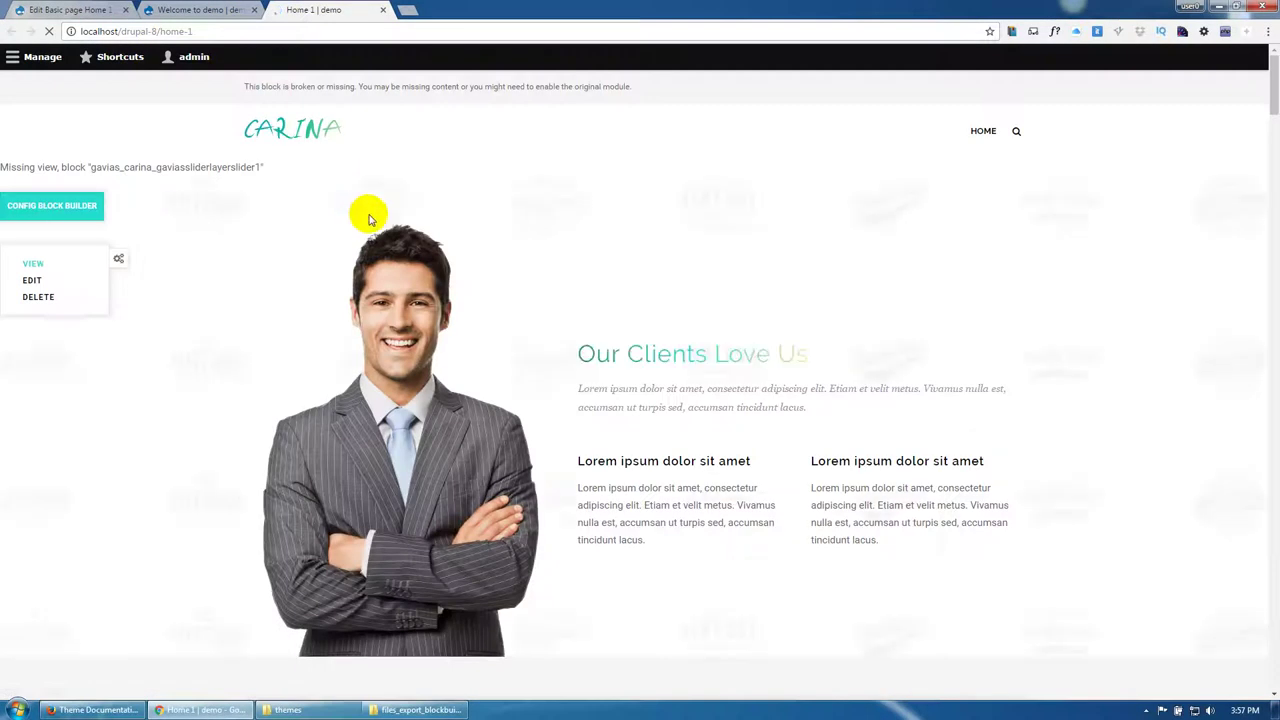
pyautogui.scroll(-3, 422, 492)
pyautogui.scroll(-15, 422, 492)
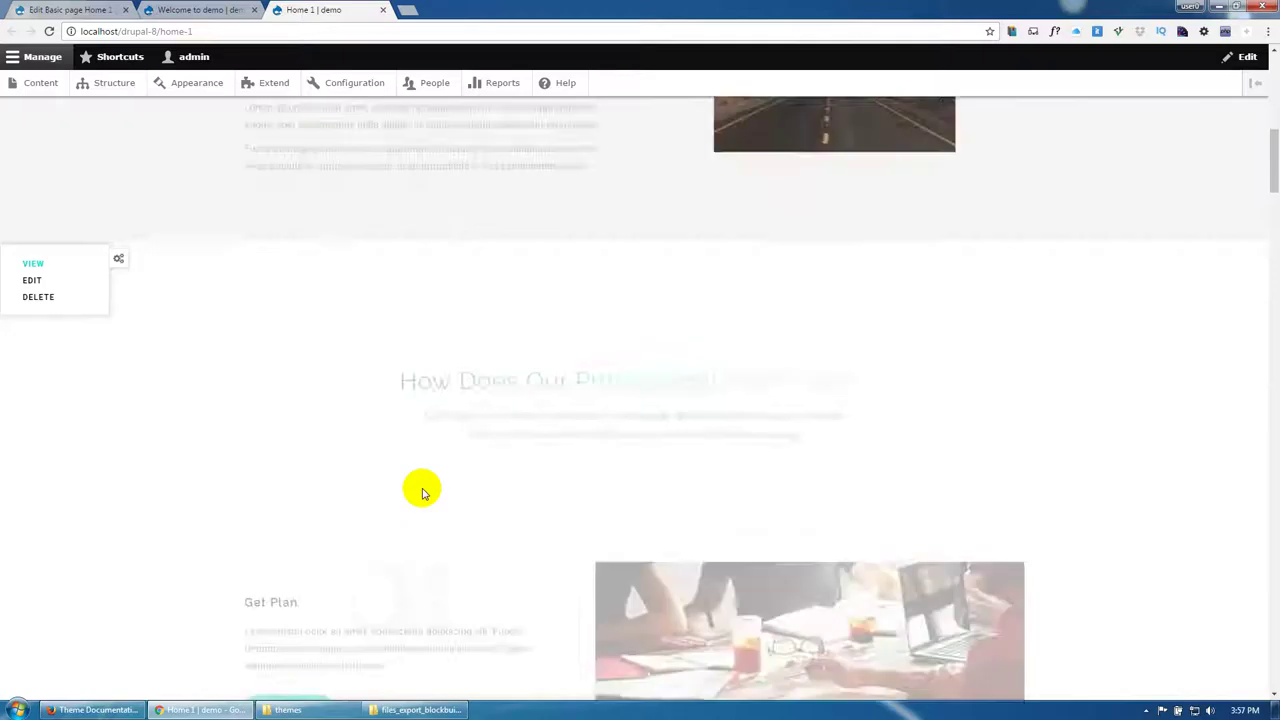
pyautogui.scroll(-15, 422, 492)
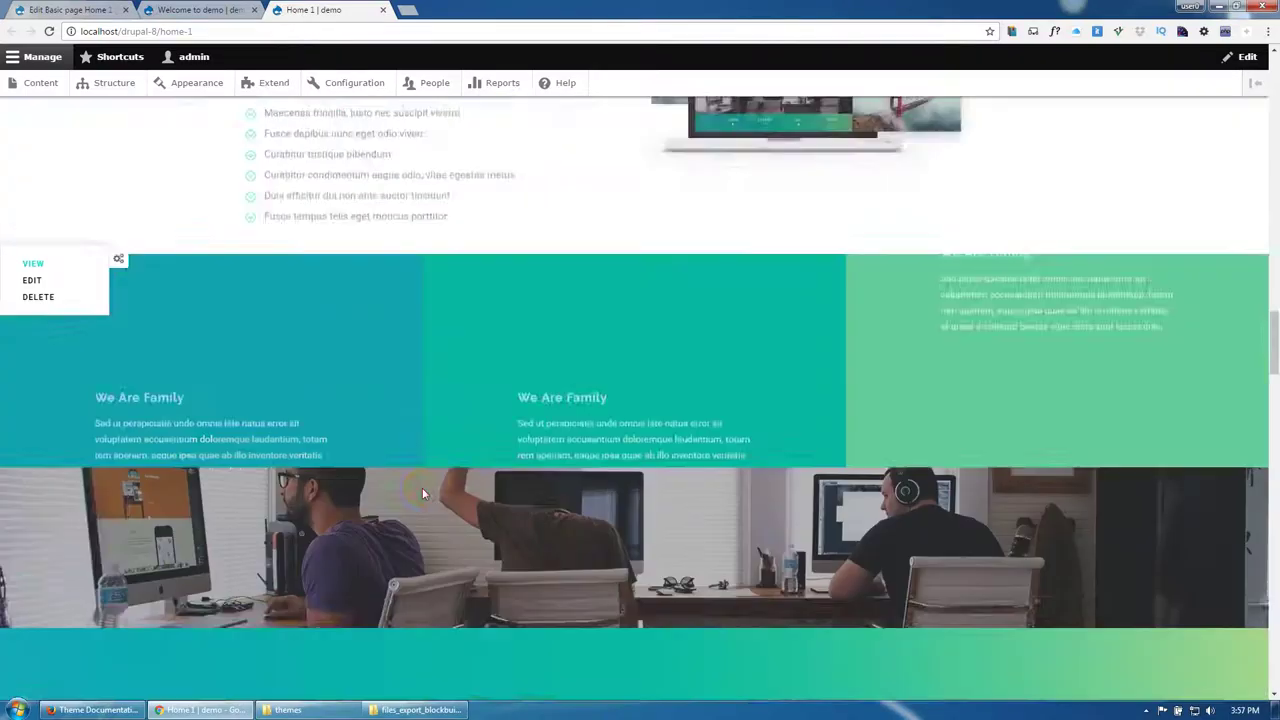
pyautogui.scroll(-15, 422, 492)
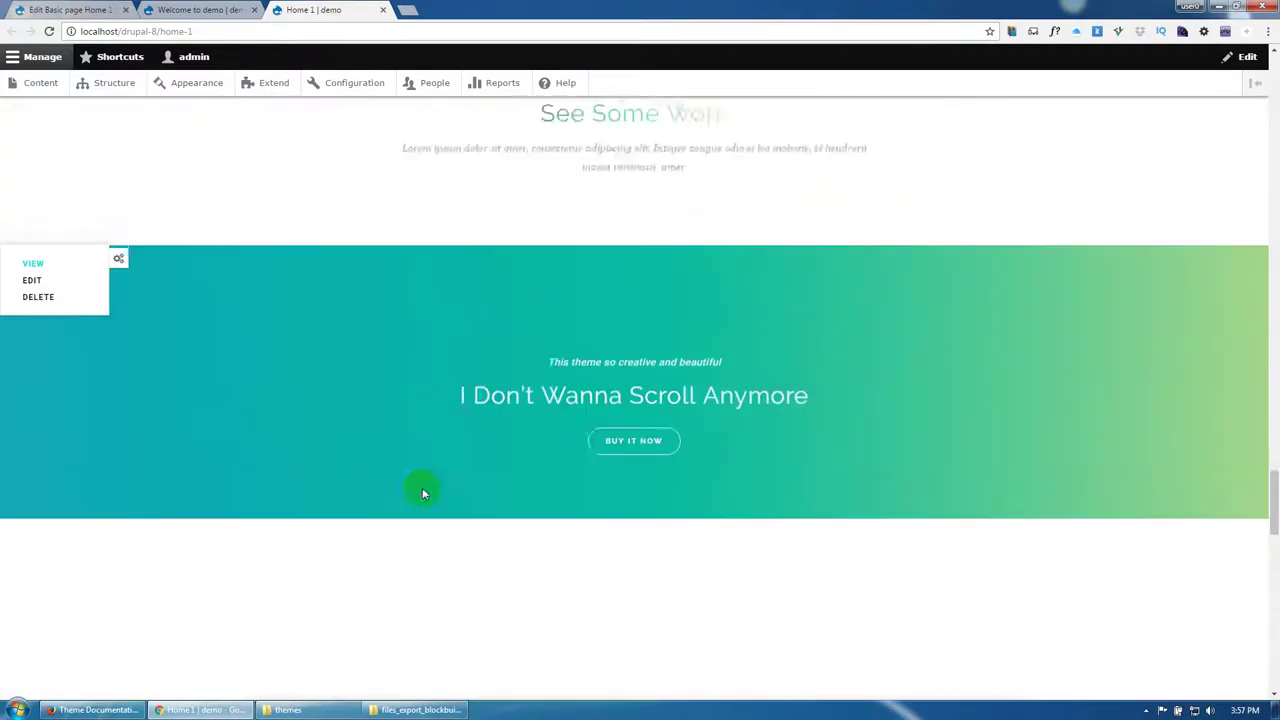
pyautogui.scroll(-5, 422, 492)
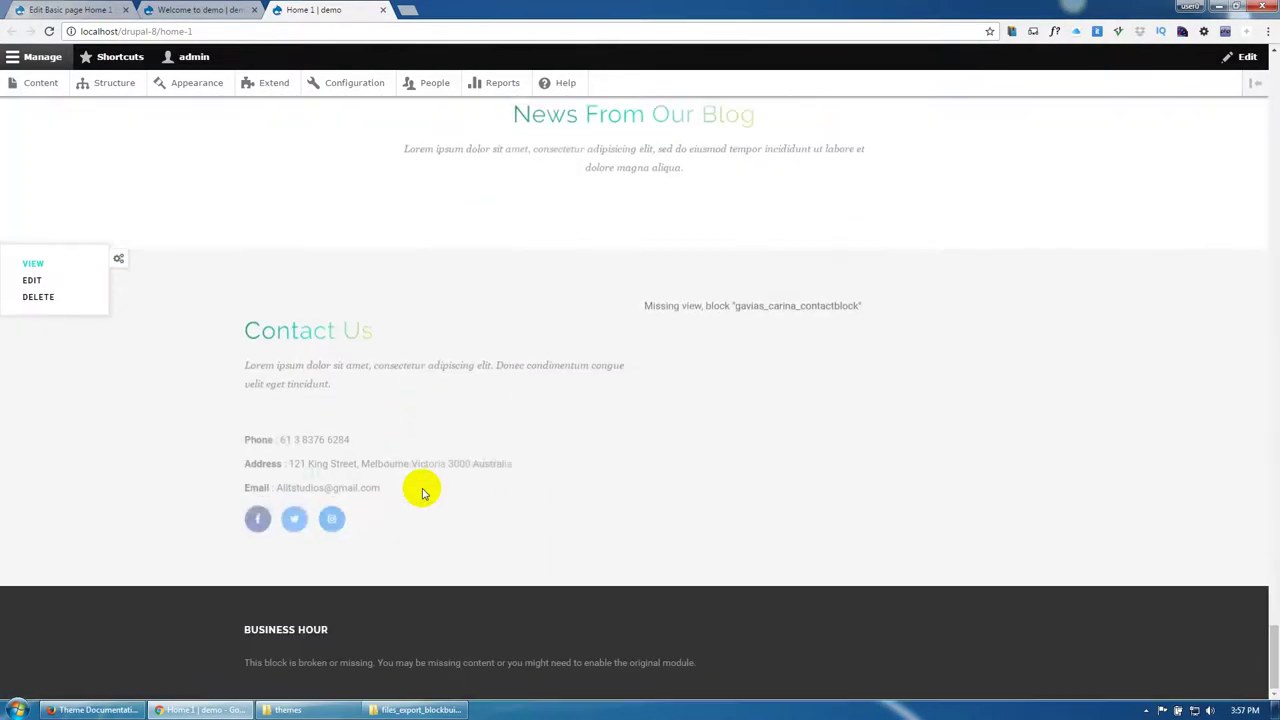
# Step: Set the site's default front page to /home-1 in the basic site settings and save the configuration
pyautogui.click(218, 8)
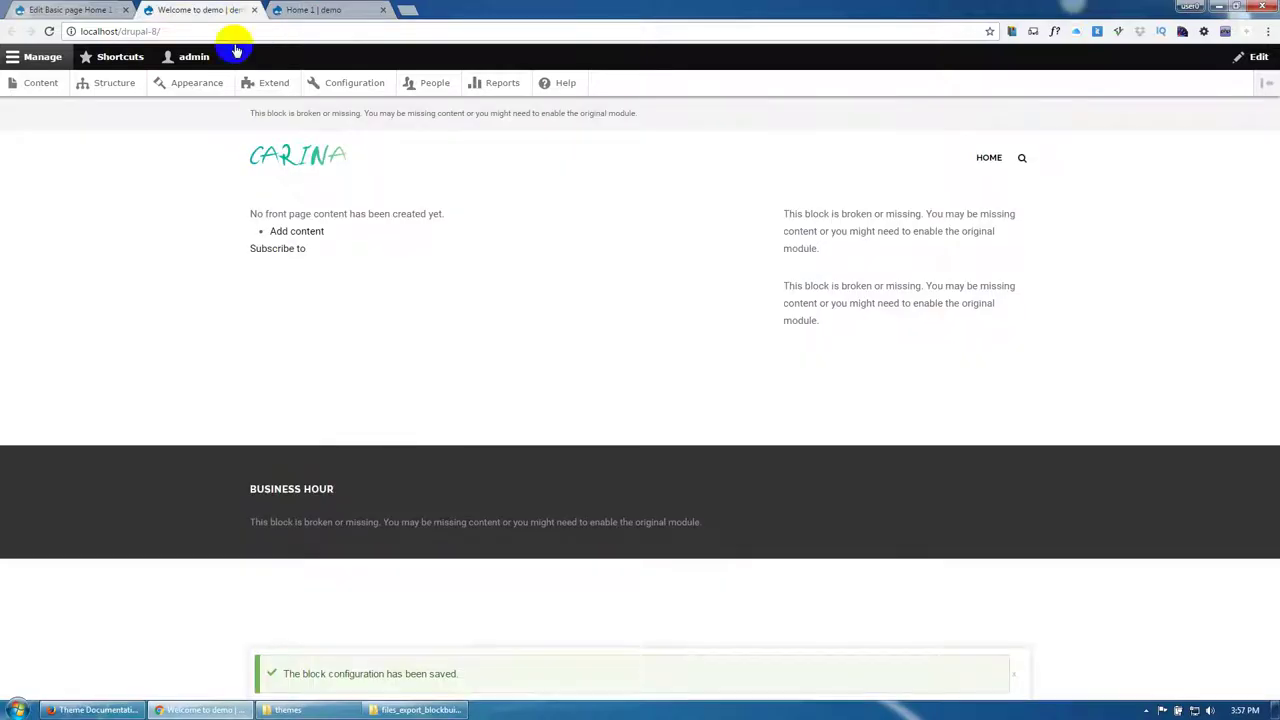
pyautogui.click(348, 86)
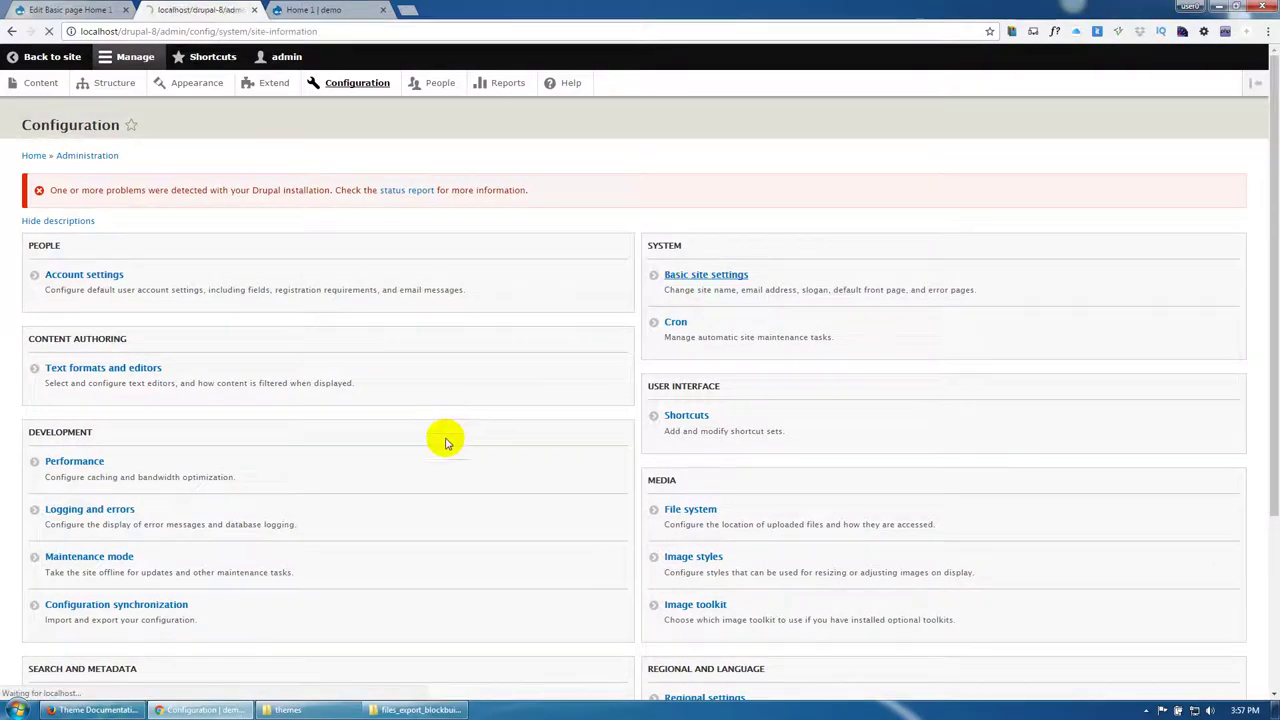
pyautogui.click(224, 412)
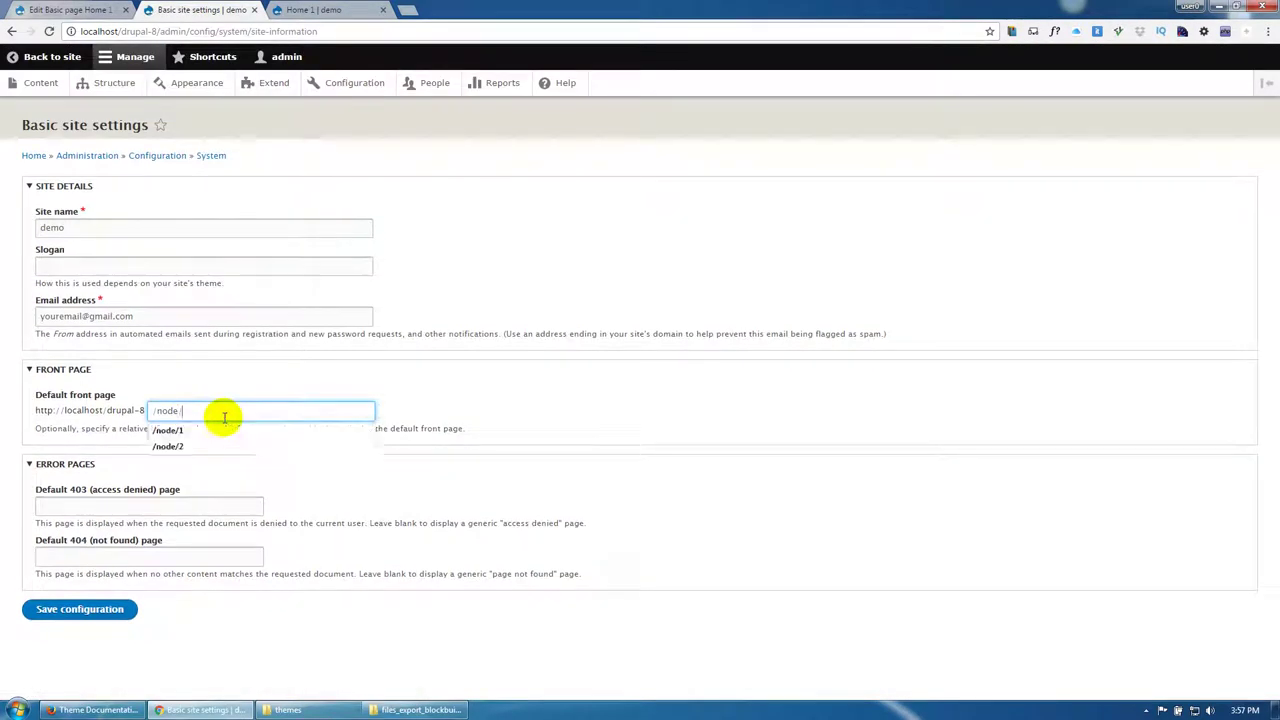
pyautogui.click(80, 609)
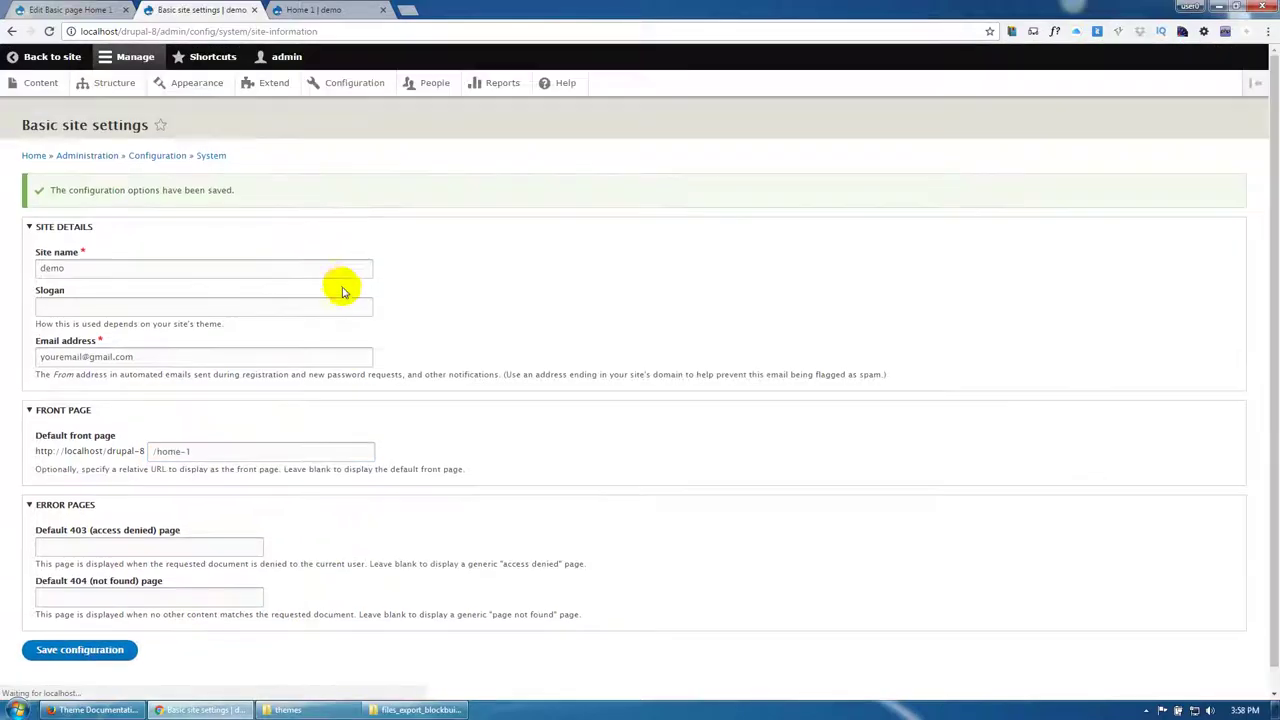
pyautogui.click(333, 80)
# Step: Search the blocks available in the block layout for "con" and check the missing contact block's name on the Home 1 page
pyautogui.click(95, 8)
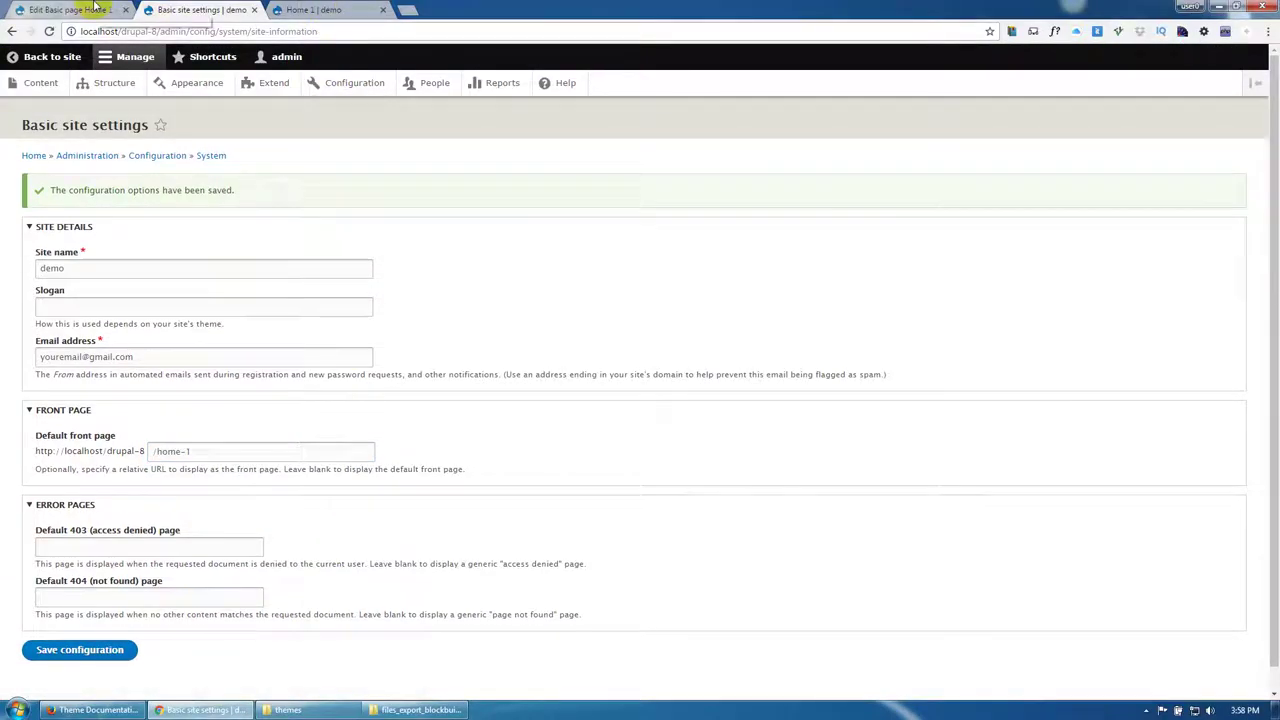
pyautogui.click(114, 82)
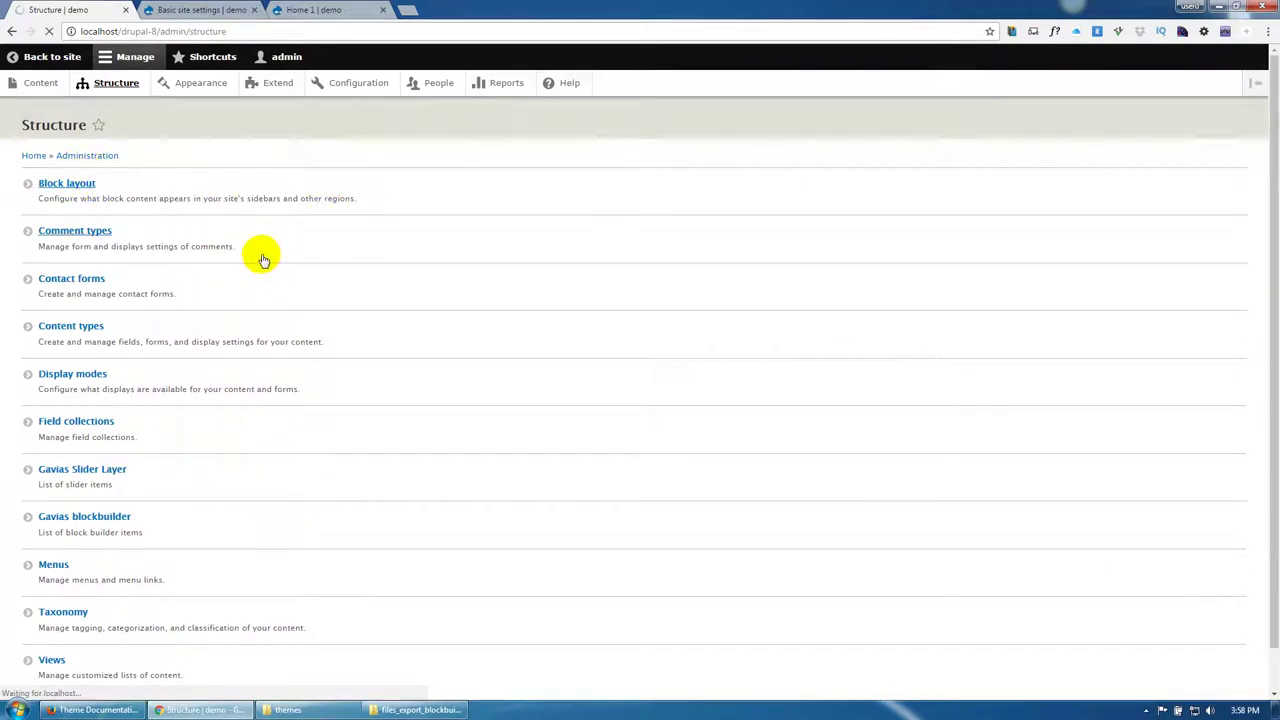
pyautogui.scroll(-10, 237, 380)
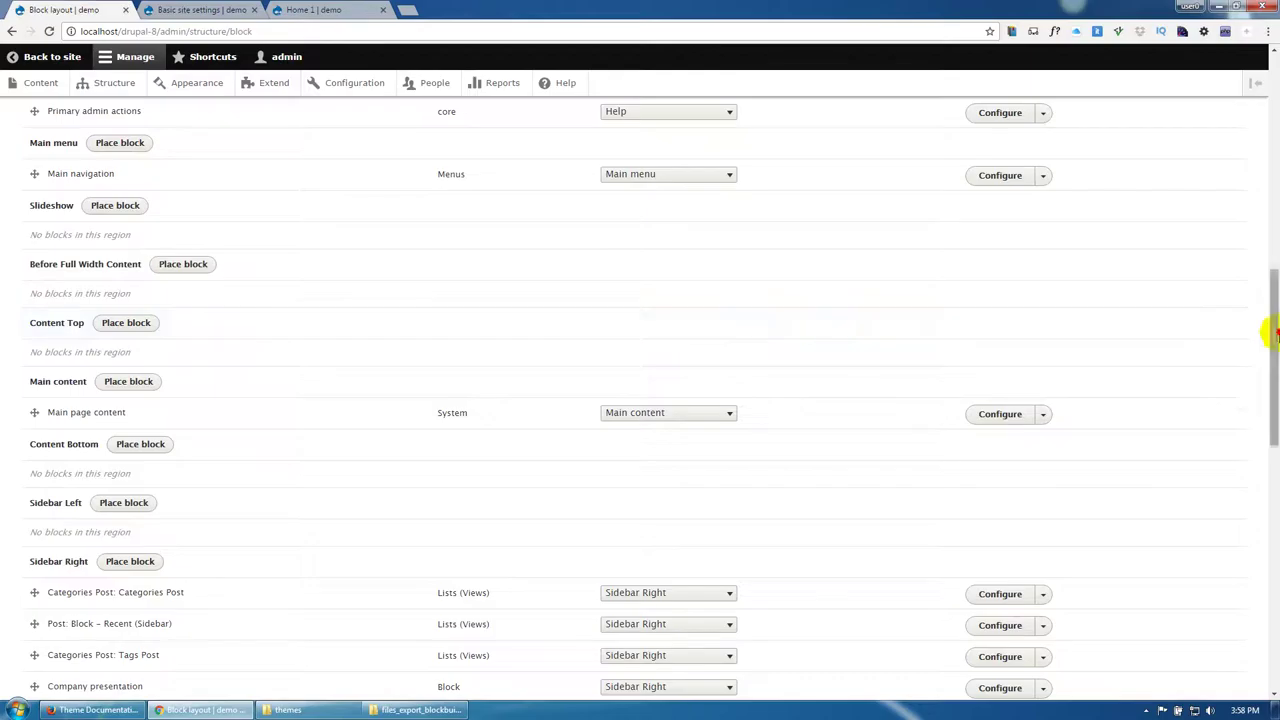
pyautogui.moveTo(1266, 331); pyautogui.dragTo(1270, 617)
pyautogui.click(109, 434)
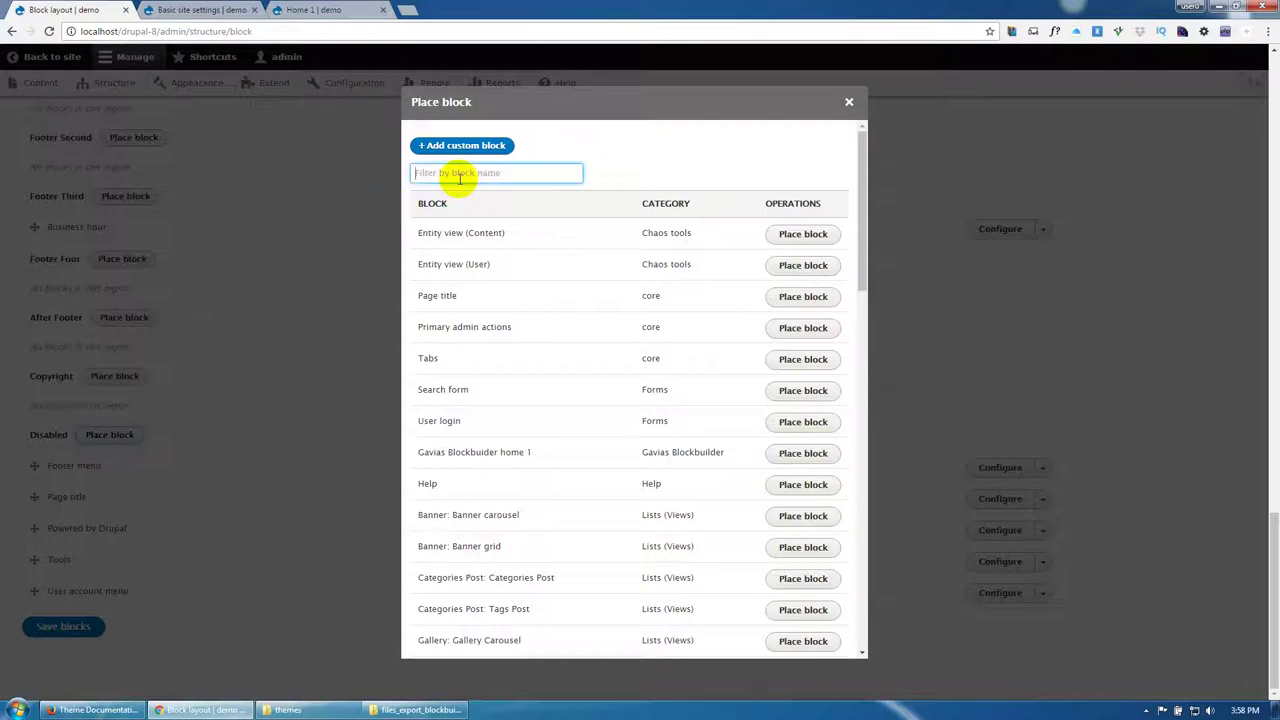
pyautogui.click(460, 178)
pyautogui.write('con')
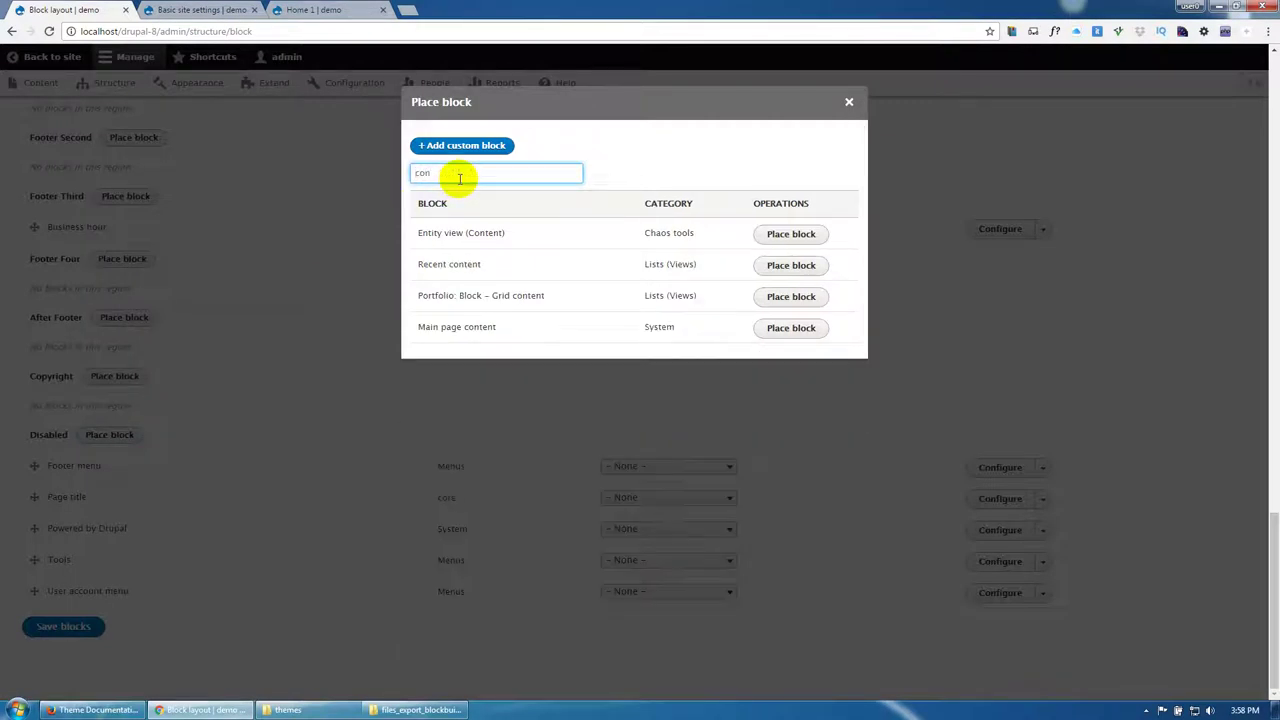
pyautogui.click(849, 104)
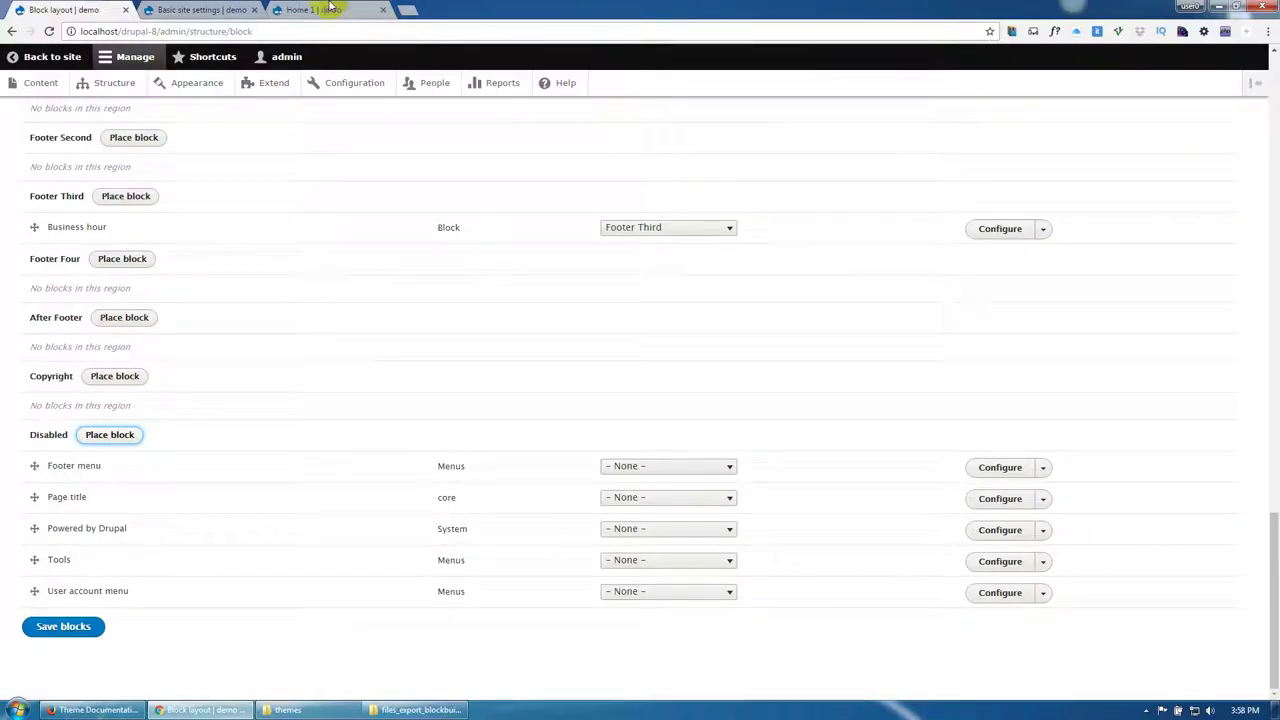
pyautogui.click(313, 10)
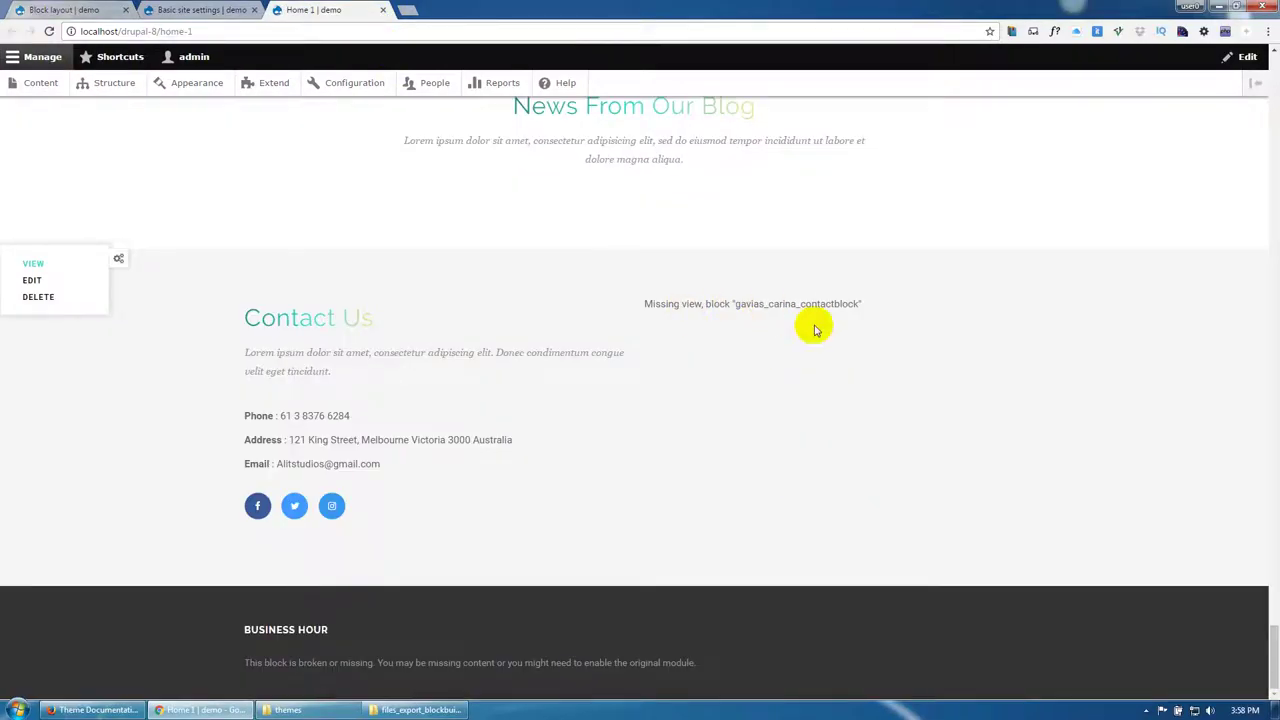
# Step: Find the Contact Block module by filtering the site's modules for "conta" and install it
pyautogui.click(45, 10)
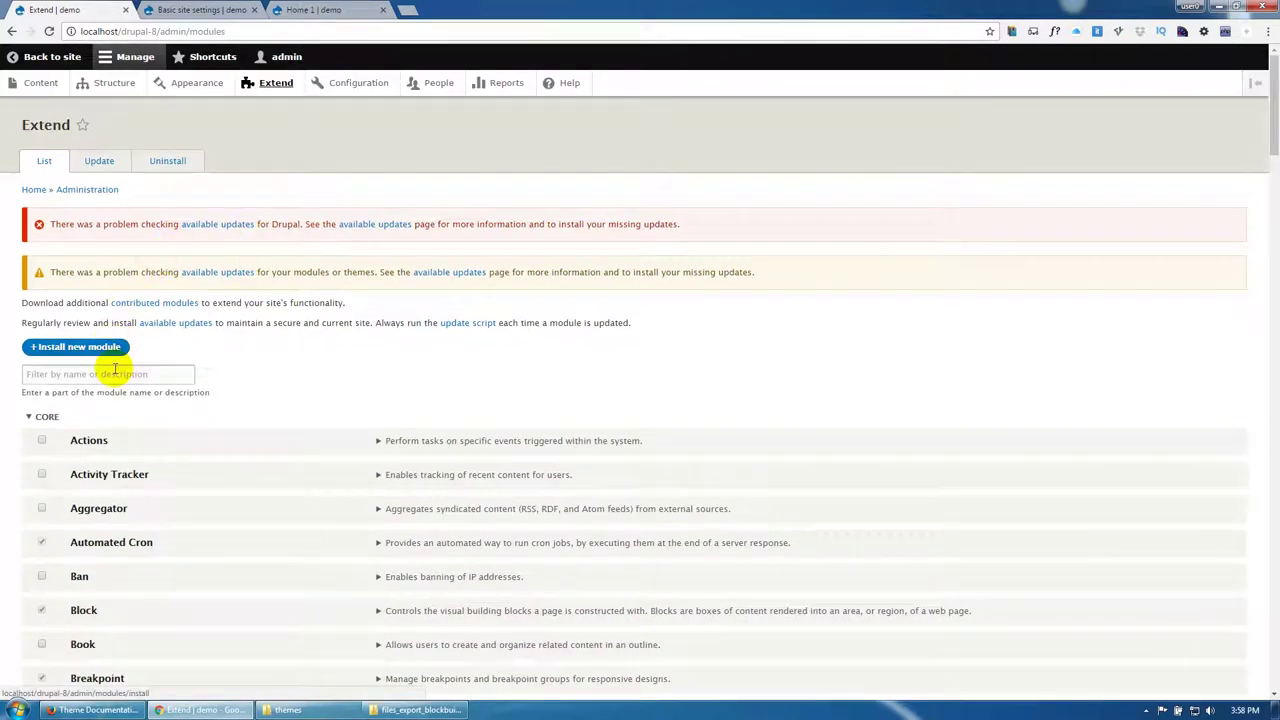
pyautogui.click(113, 375)
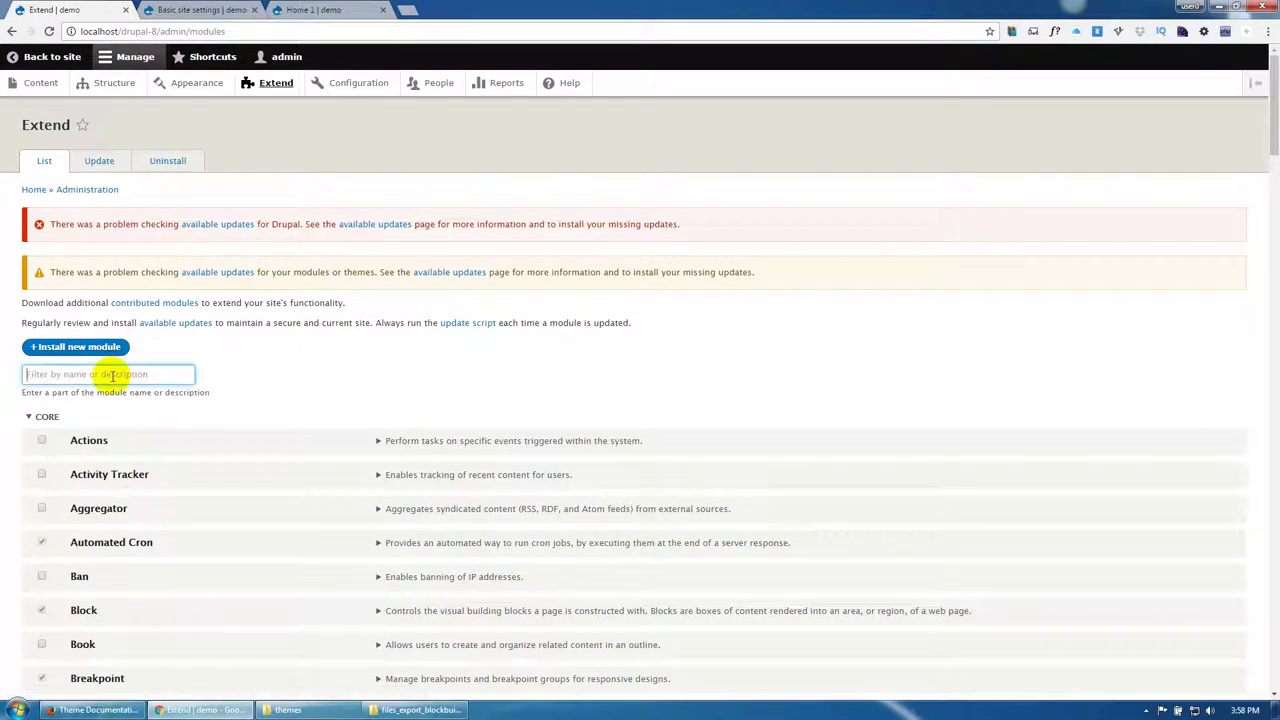
pyautogui.write('conta')
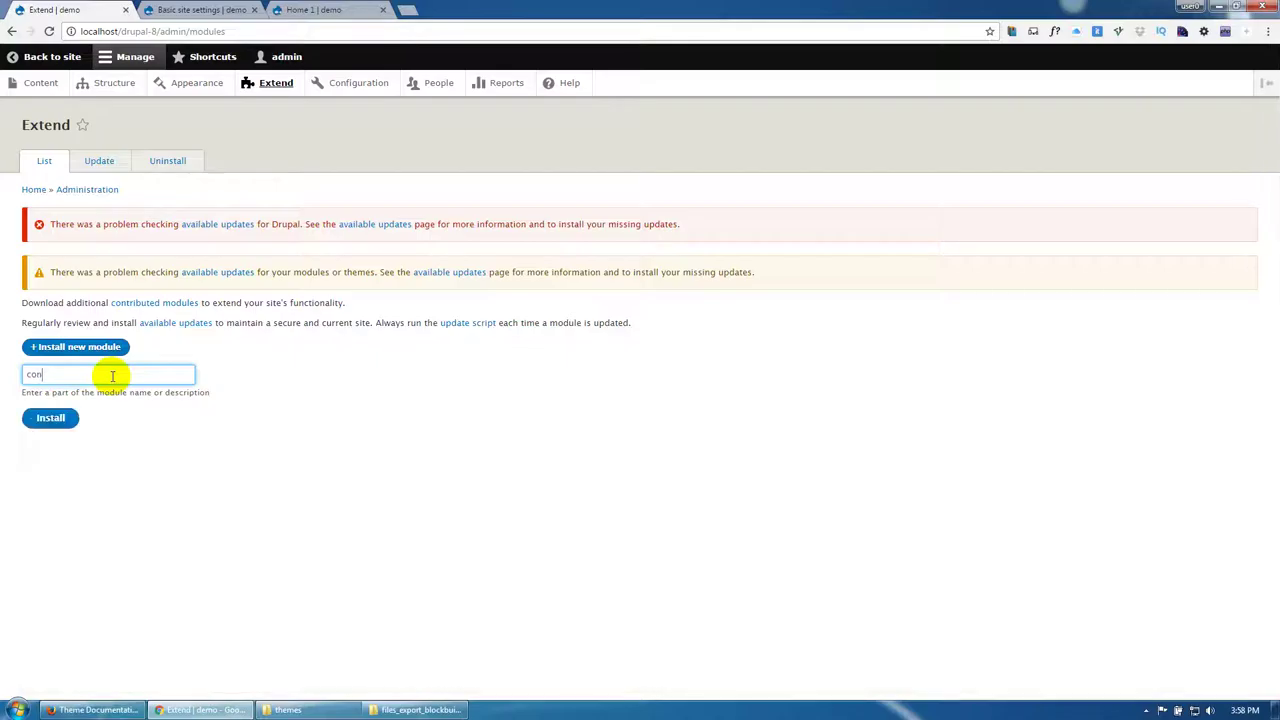
pyautogui.click(102, 512)
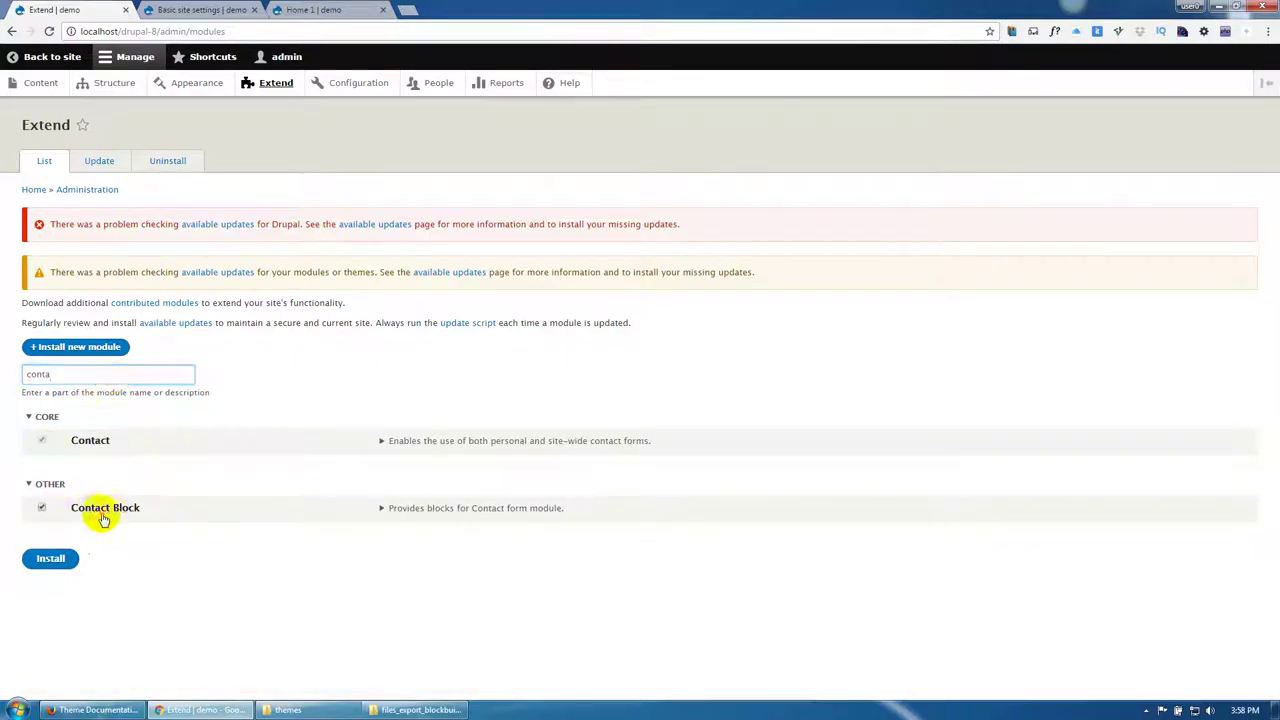
pyautogui.click(57, 562)
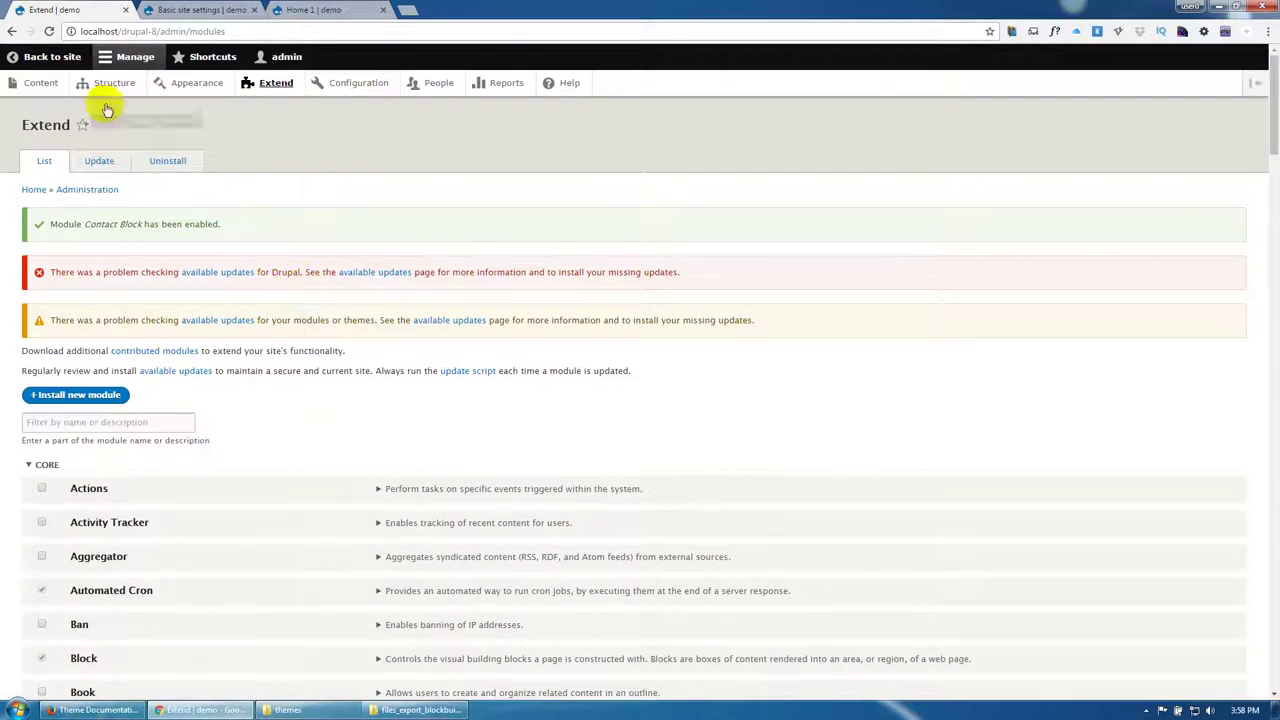
# Step: Place the Contact block in the Disabled section of the block layout with its title hidden and the Website feedback form, and save it
pyautogui.click(112, 83)
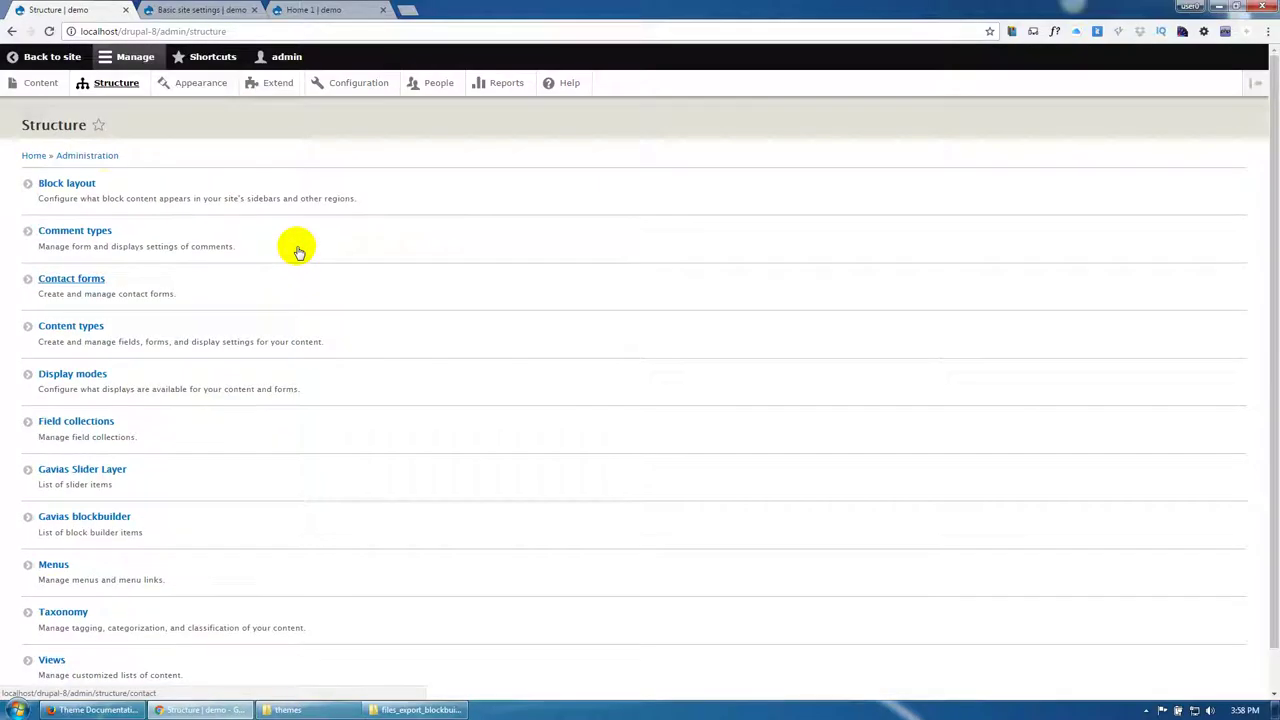
pyautogui.click(103, 191)
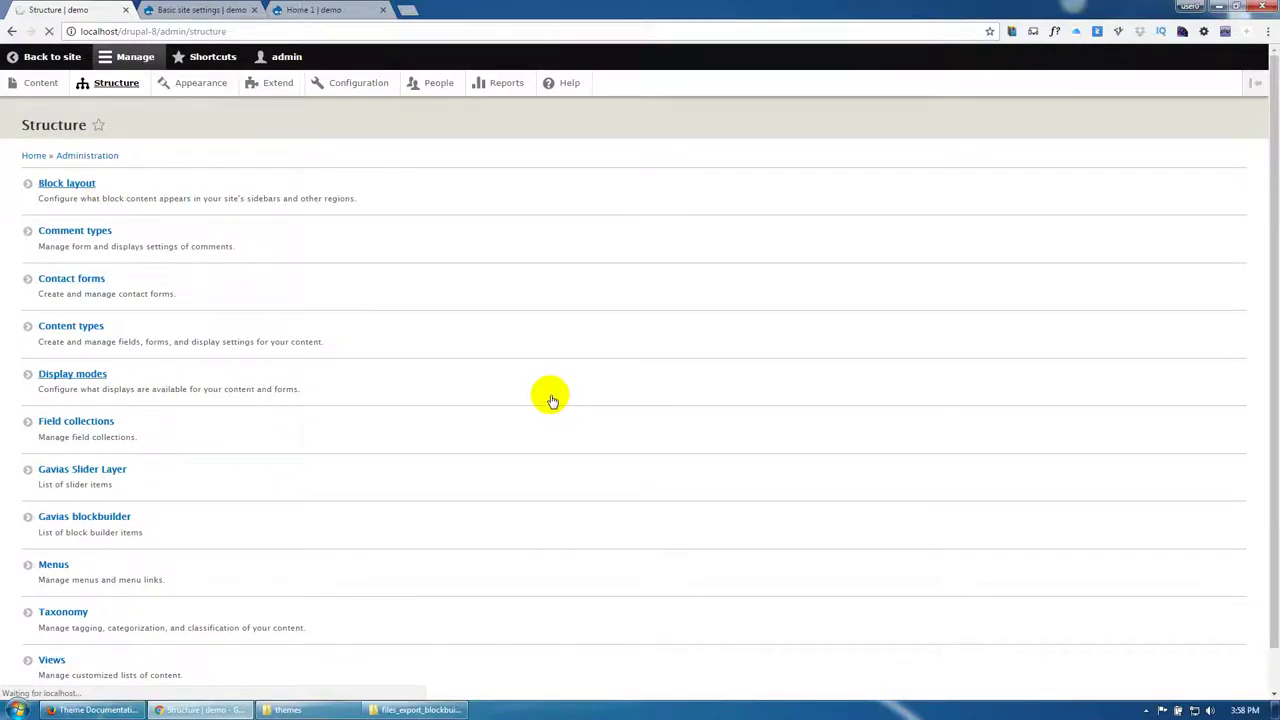
pyautogui.scroll(-20, 550, 396)
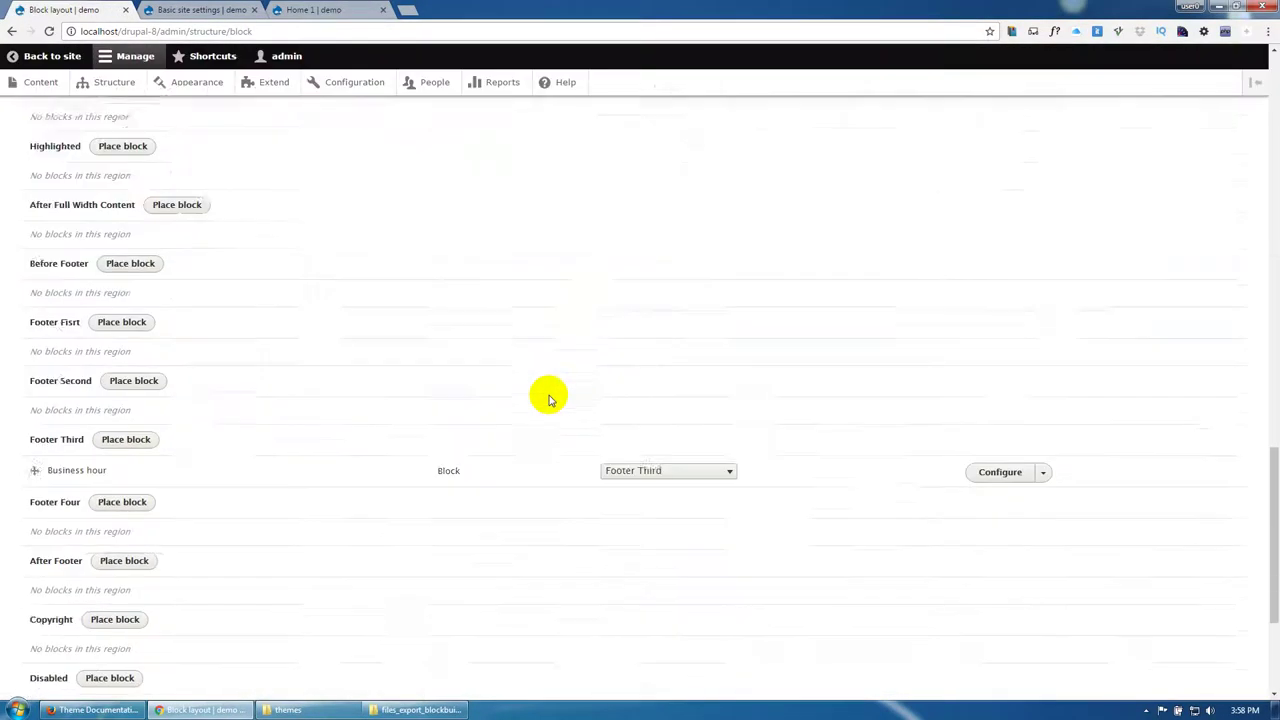
pyautogui.click(122, 437)
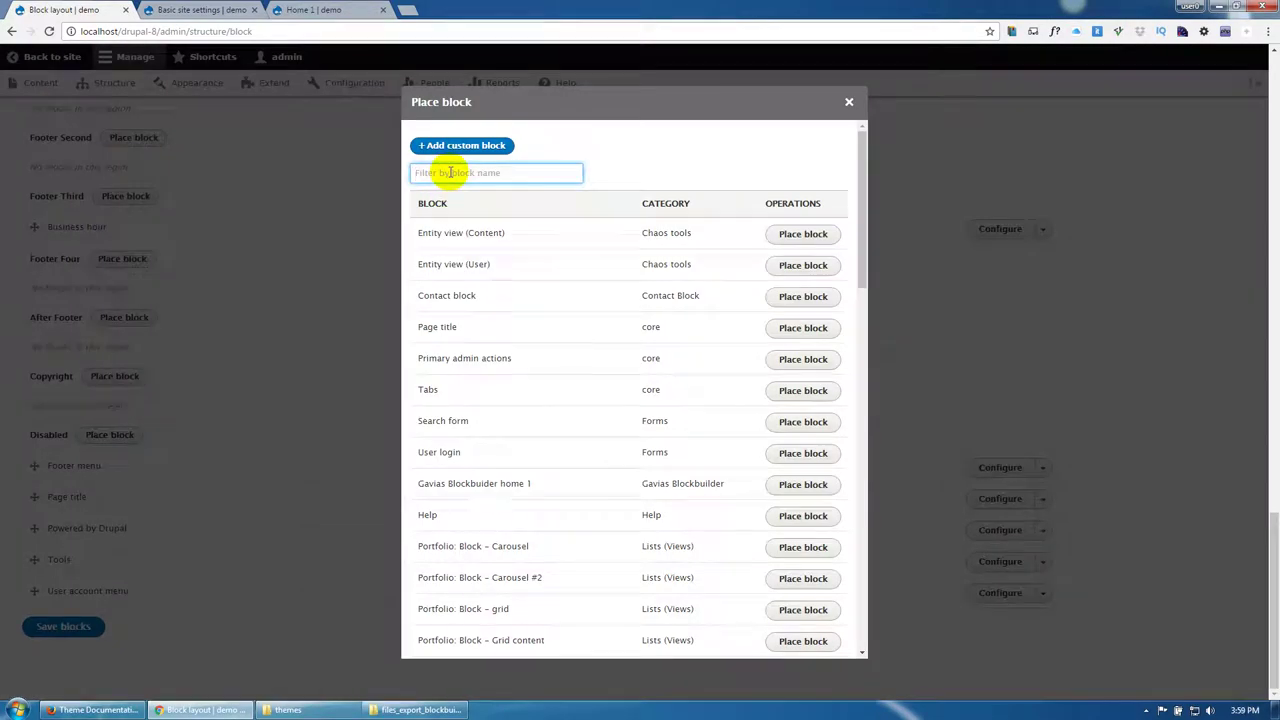
pyautogui.write('contact')
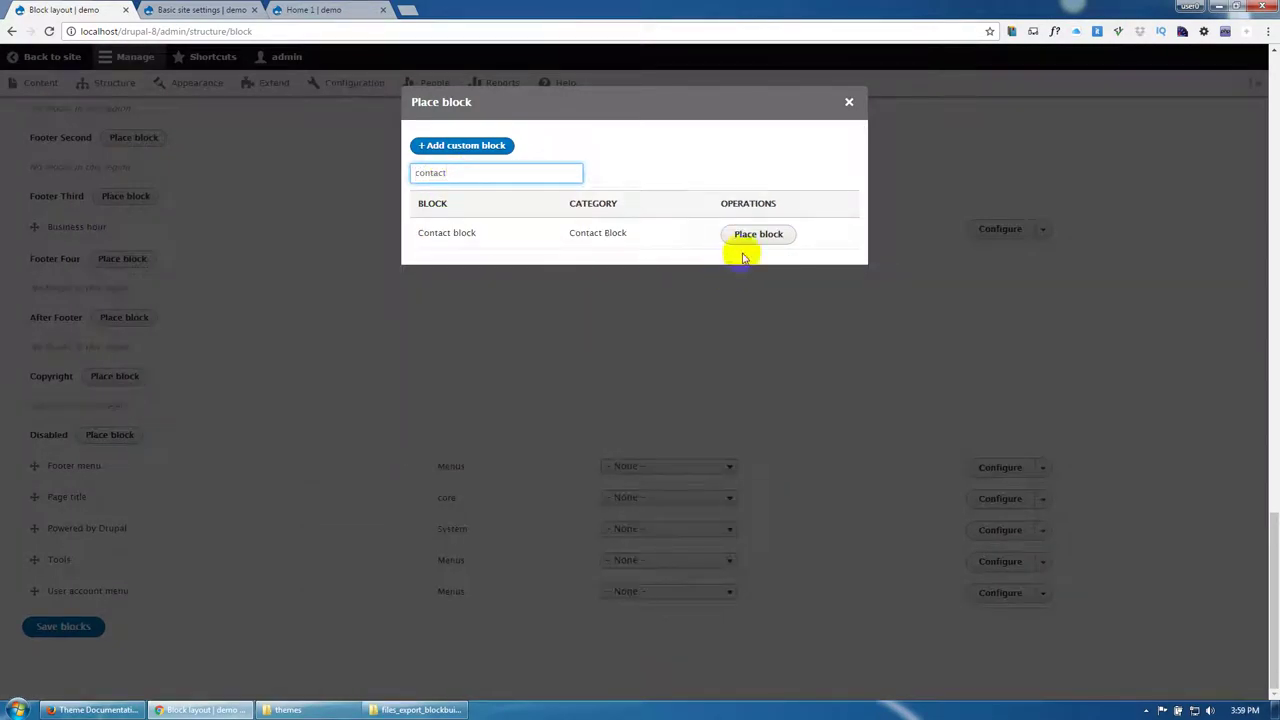
pyautogui.click(752, 245)
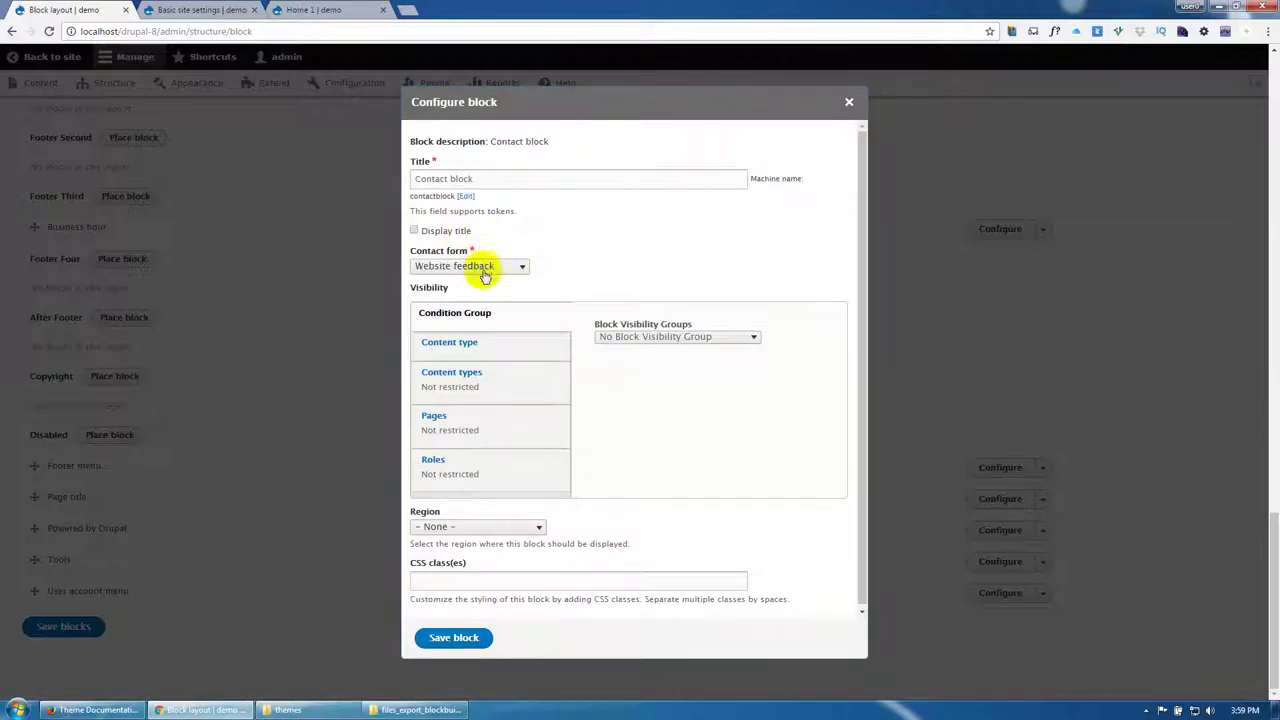
pyautogui.click(477, 639)
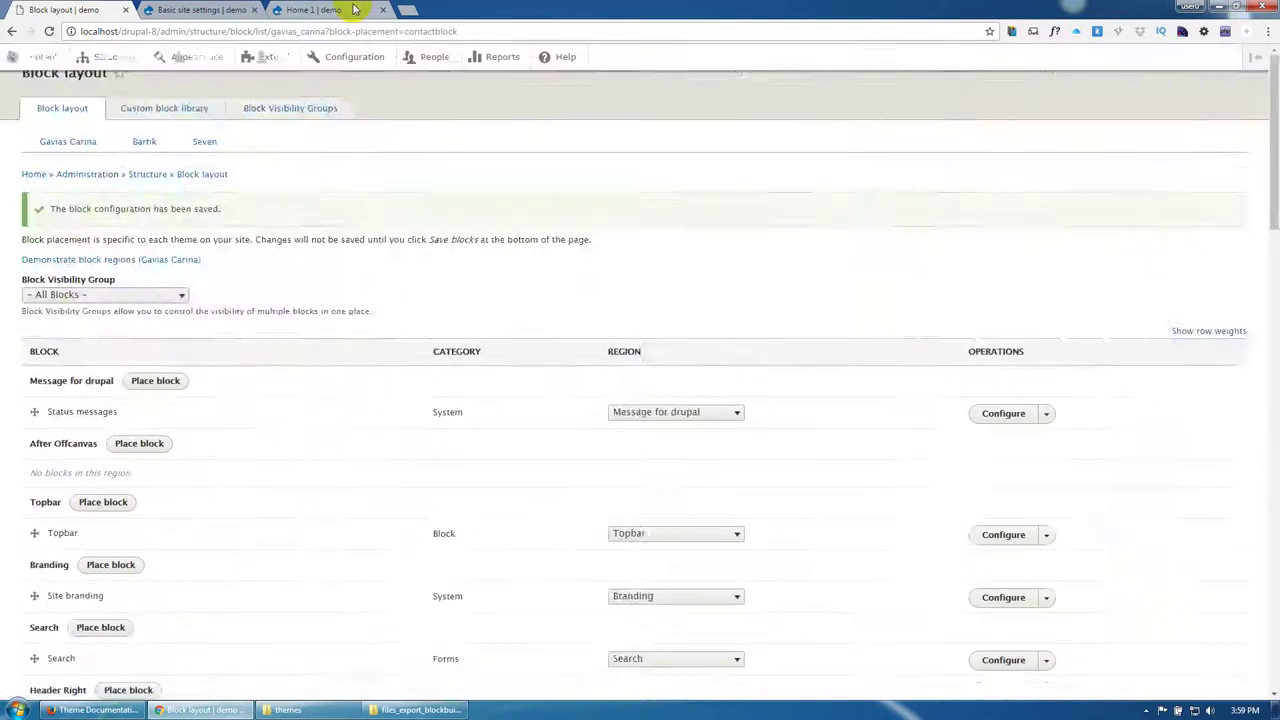
# Step: Reload the Home 1 page and check its Contact Us section for the missing contact block
pyautogui.click(352, 10)
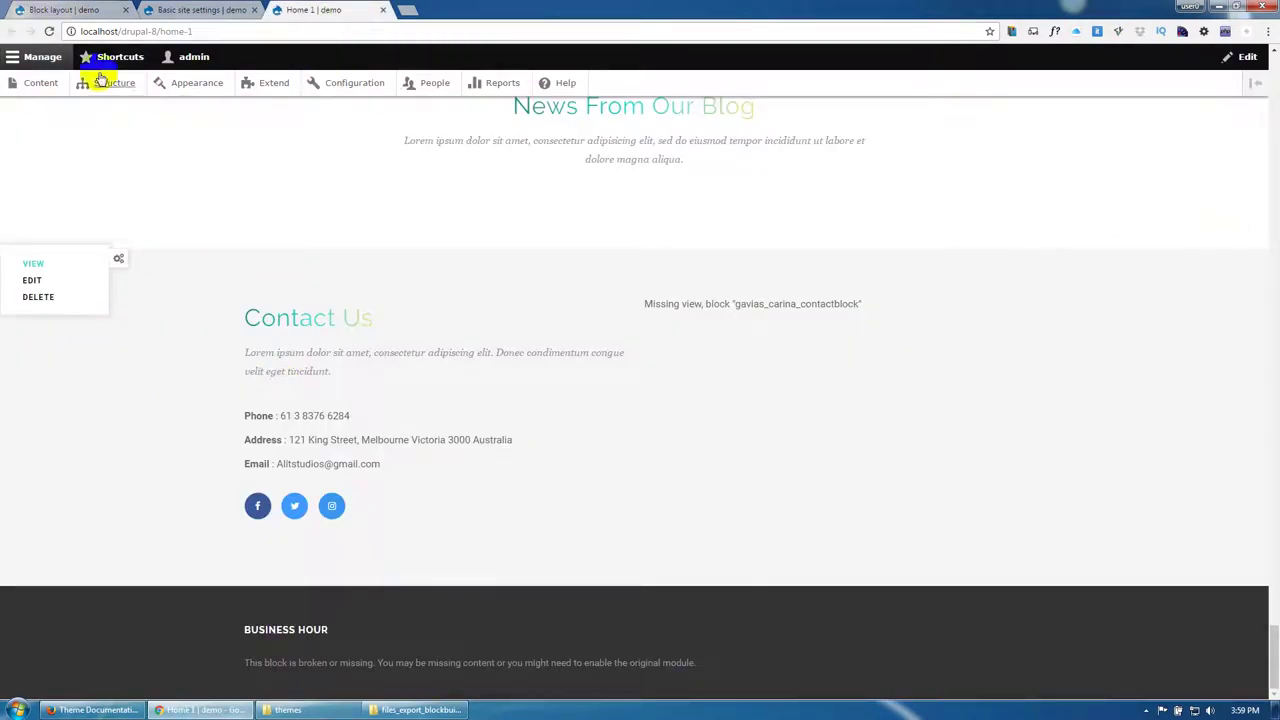
pyautogui.click(49, 31)
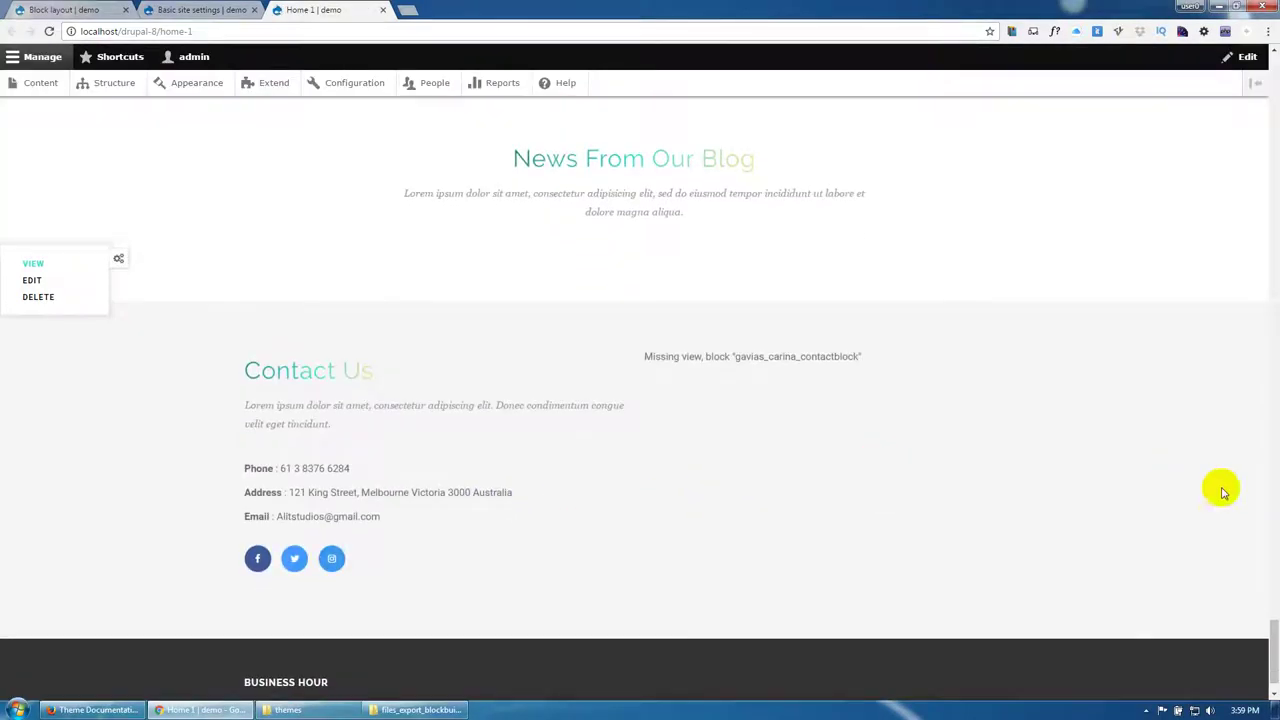
pyautogui.moveTo(1273, 655); pyautogui.dragTo(1274, 68)
# Step: In Home 1's block builder, set the Contact form element's Drupal block to Contact block and save the changes
pyautogui.click(55, 231)
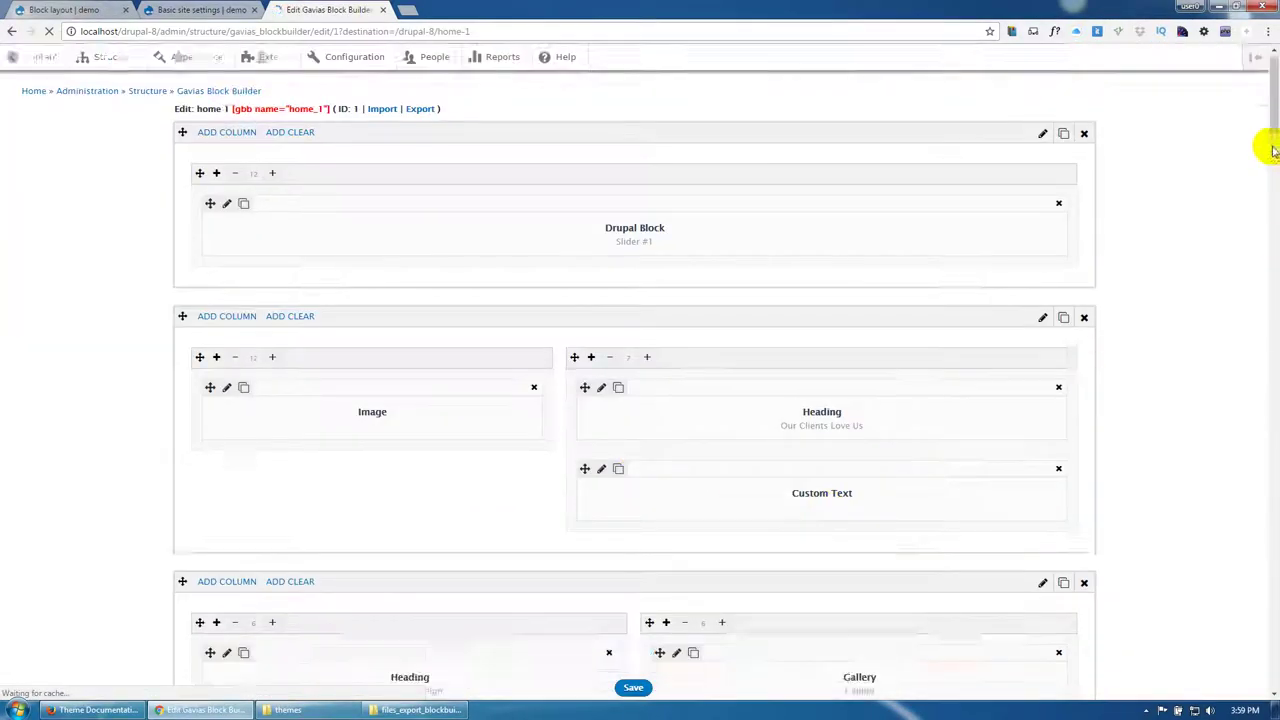
pyautogui.moveTo(1260, 149); pyautogui.dragTo(1270, 612)
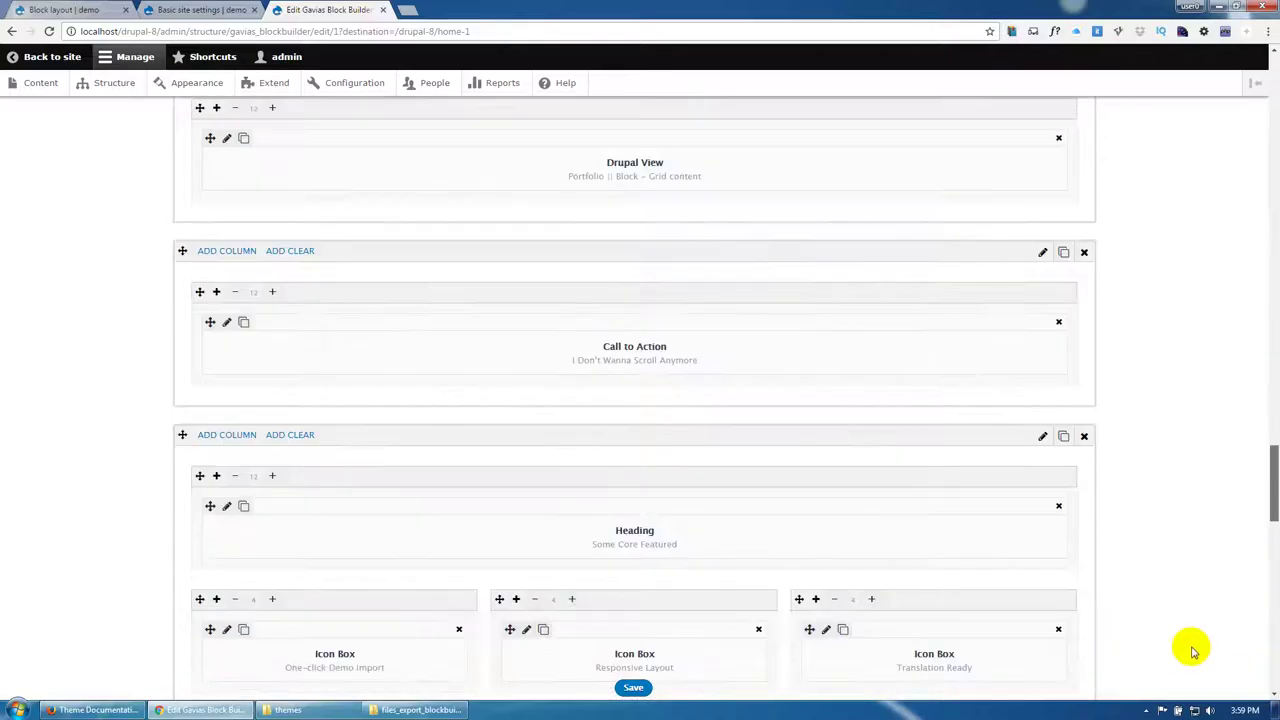
pyautogui.scroll(-6, 1192, 652)
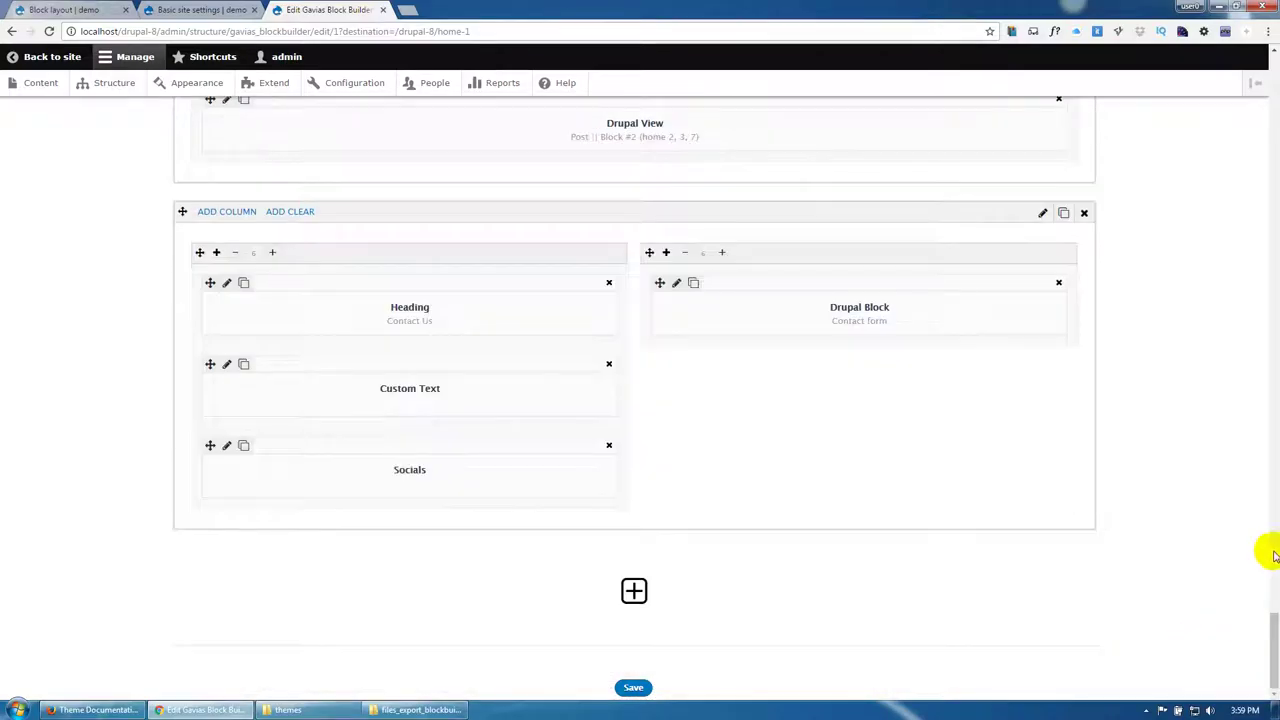
pyautogui.click(676, 285)
pyautogui.click(391, 193)
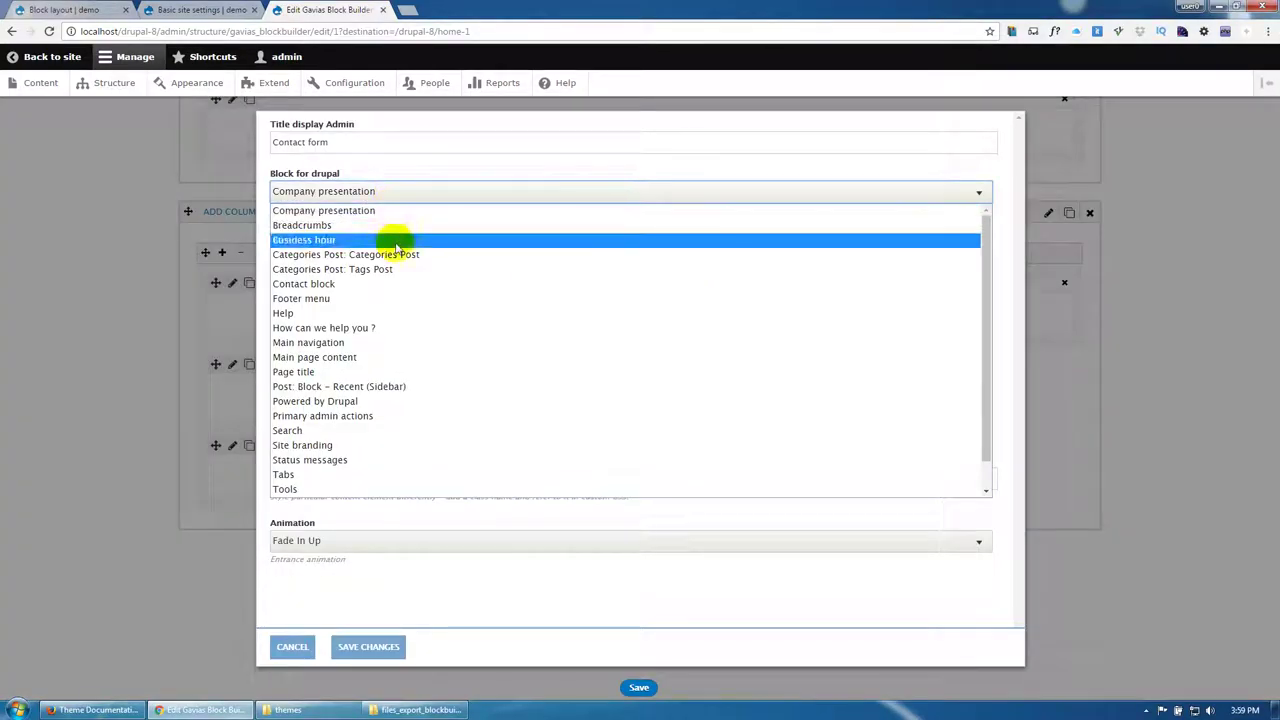
pyautogui.click(383, 284)
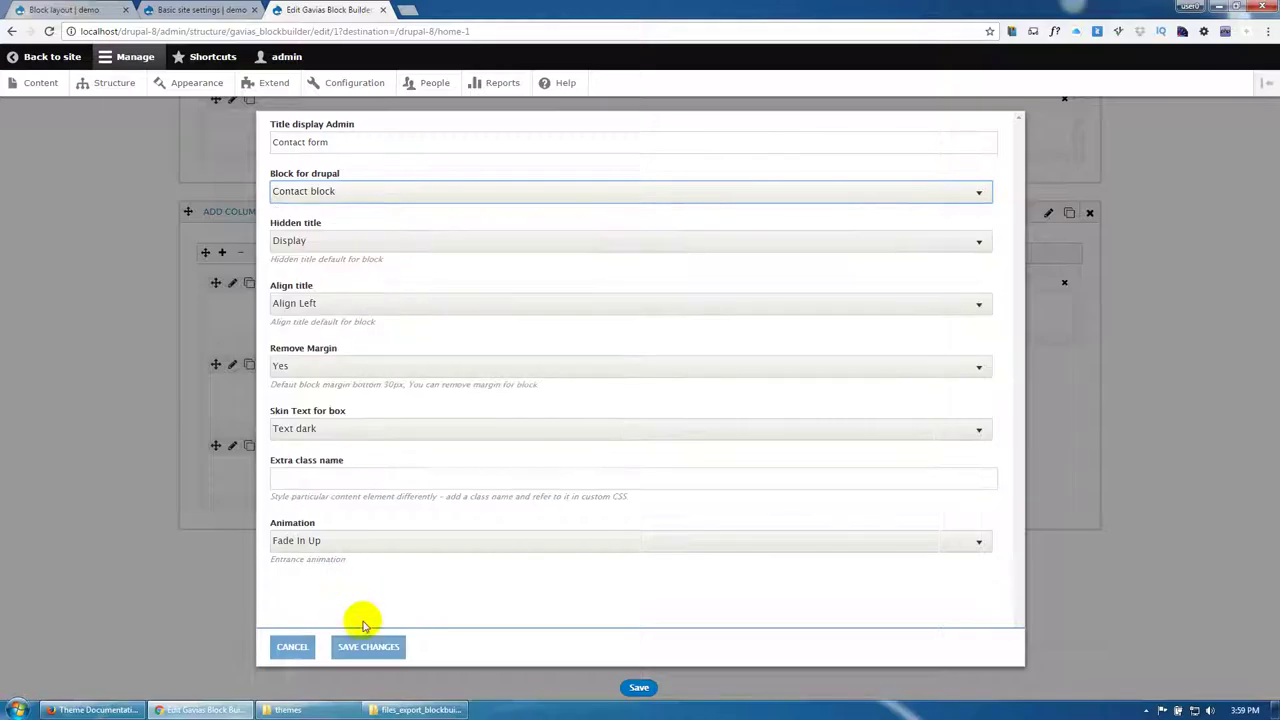
pyautogui.click(383, 647)
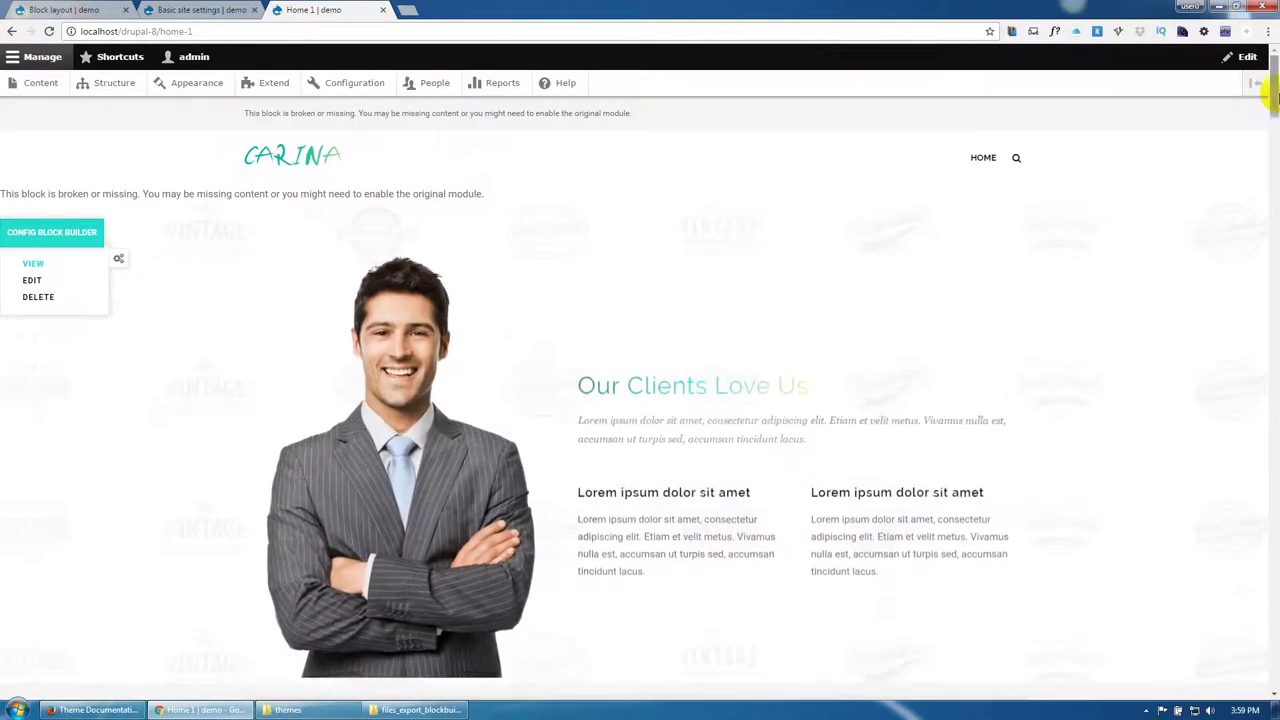
# Step: Review the Home 1 page from the Contact Us form back up to the header for remaining missing blocks
pyautogui.moveTo(1273, 115); pyautogui.dragTo(1271, 660)
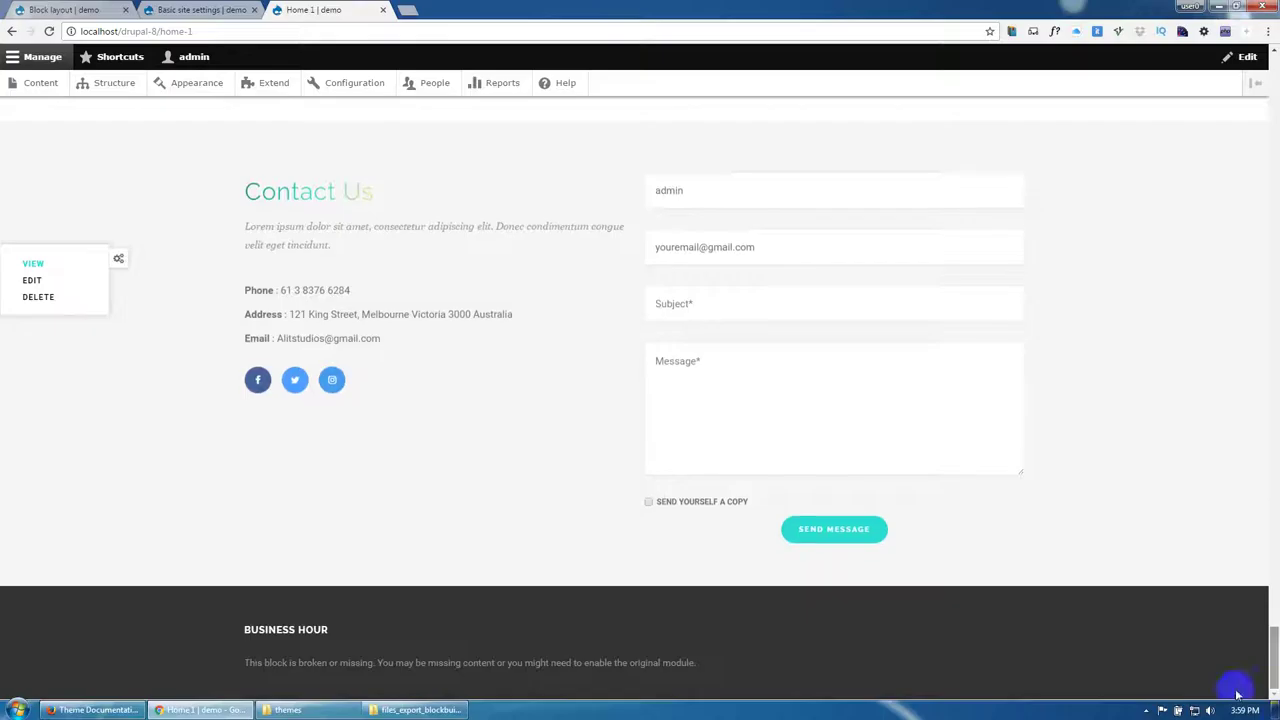
pyautogui.scroll(4, 696, 410)
pyautogui.scroll(15, 698, 428)
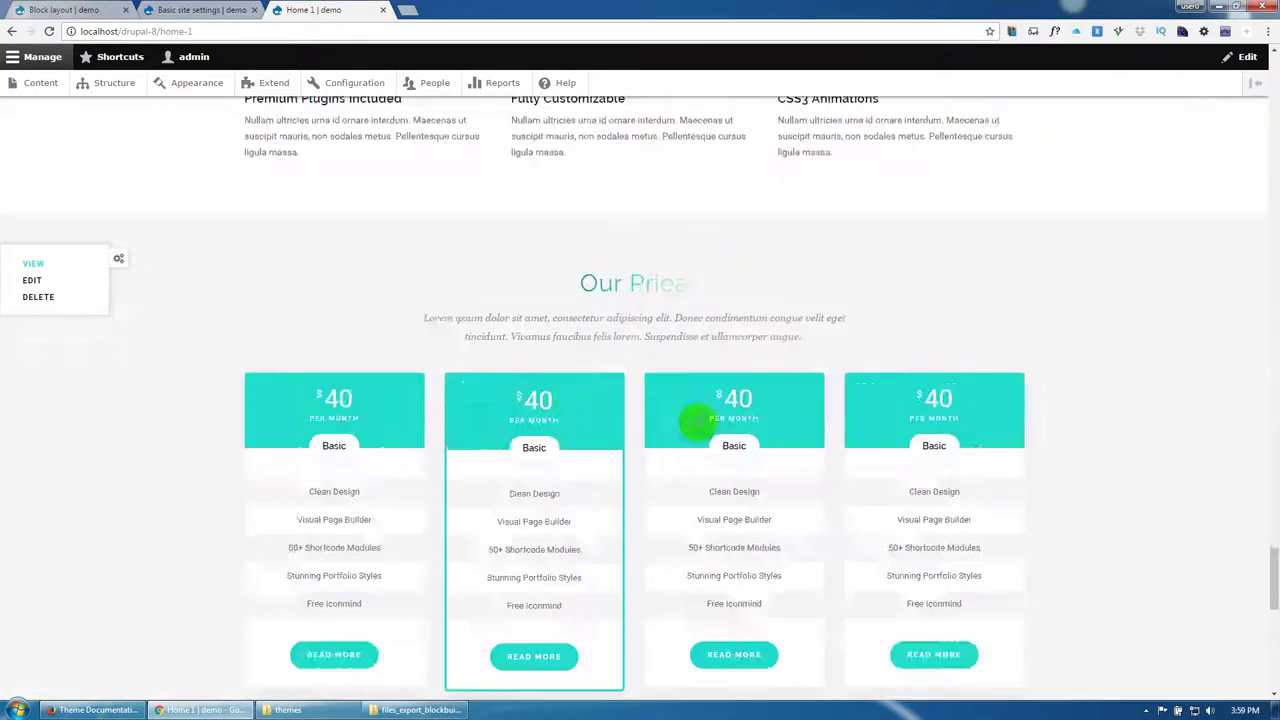
pyautogui.scroll(15, 698, 428)
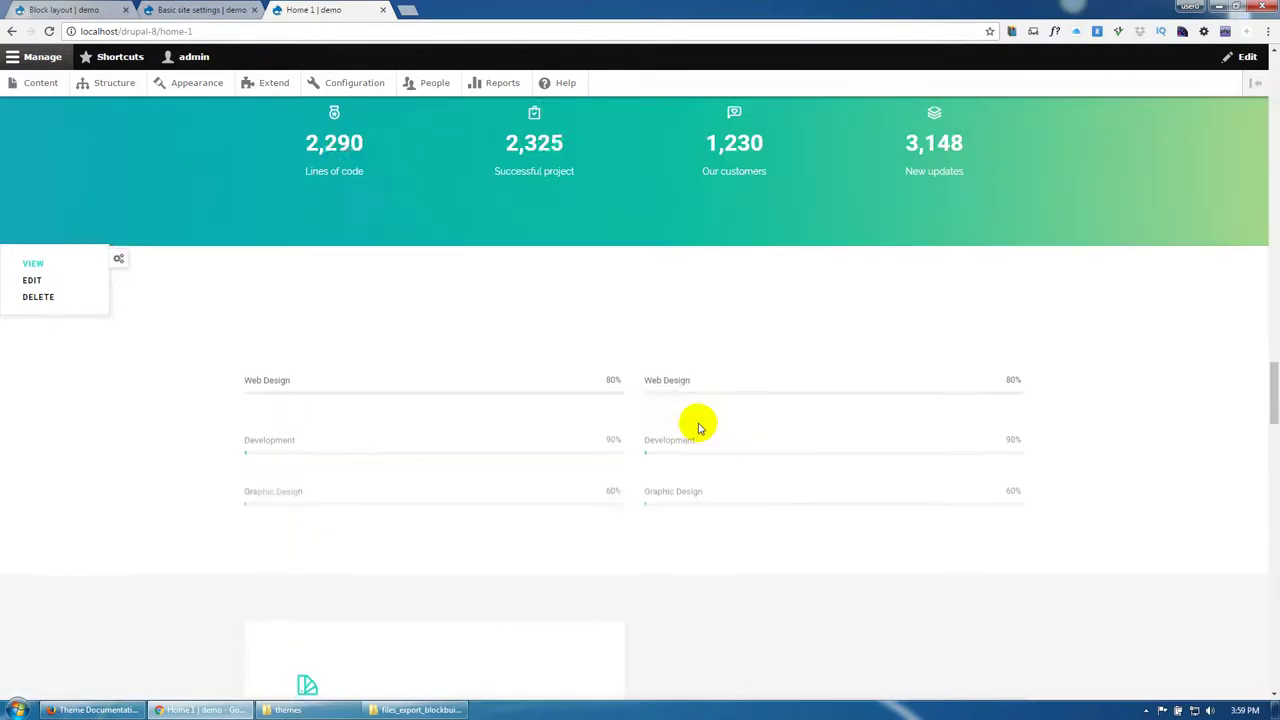
pyautogui.scroll(15, 698, 428)
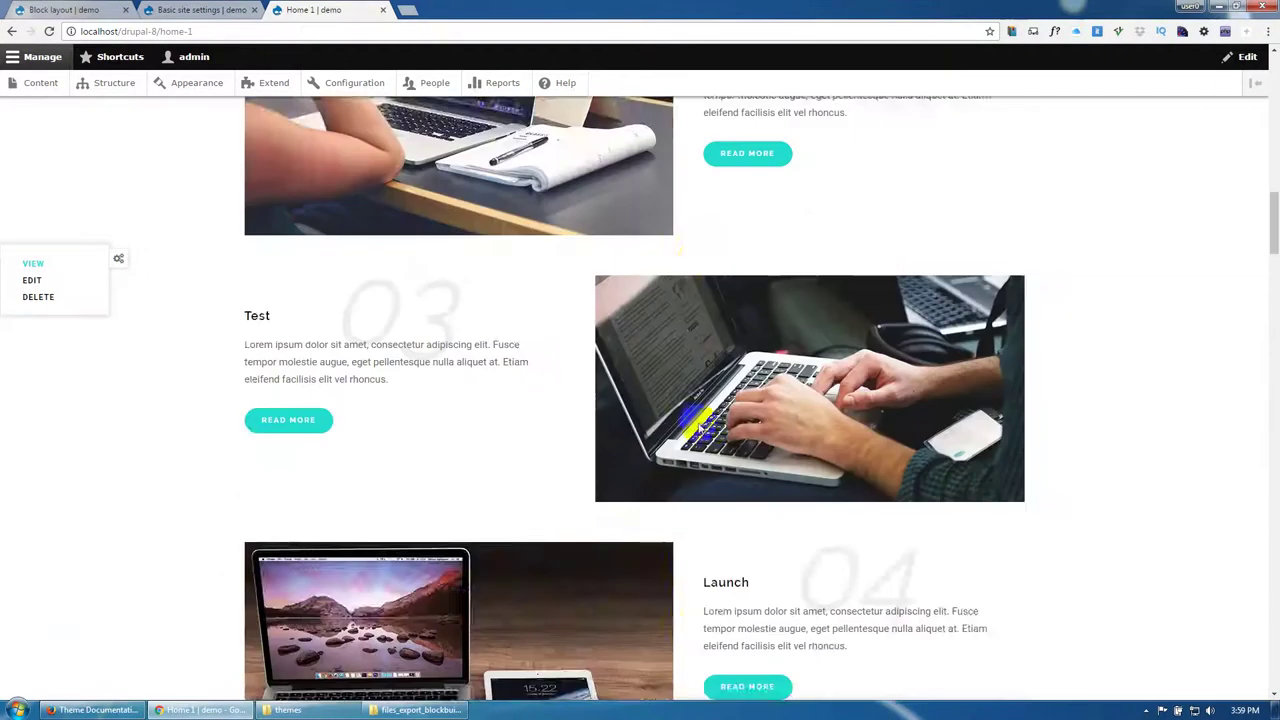
pyautogui.scroll(2, 698, 428)
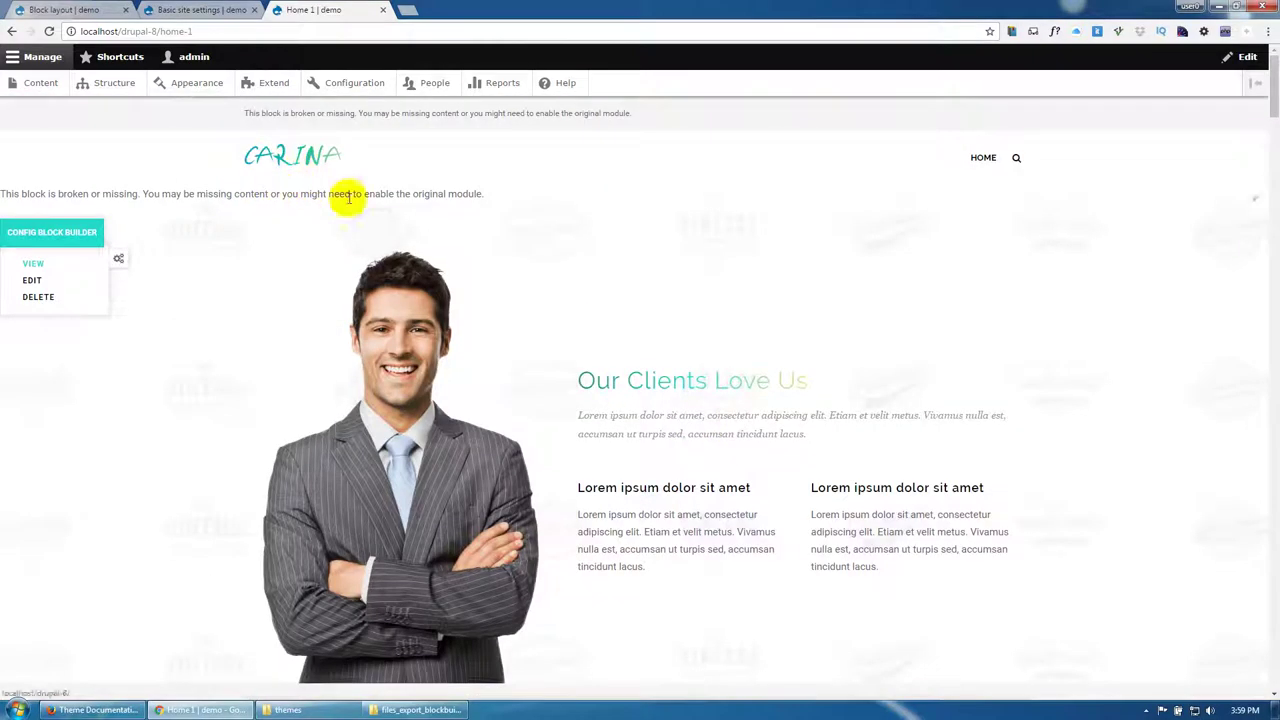
# Step: Create a Gavias slider layer group titled "slider #1" and save it
pyautogui.click(205, 9)
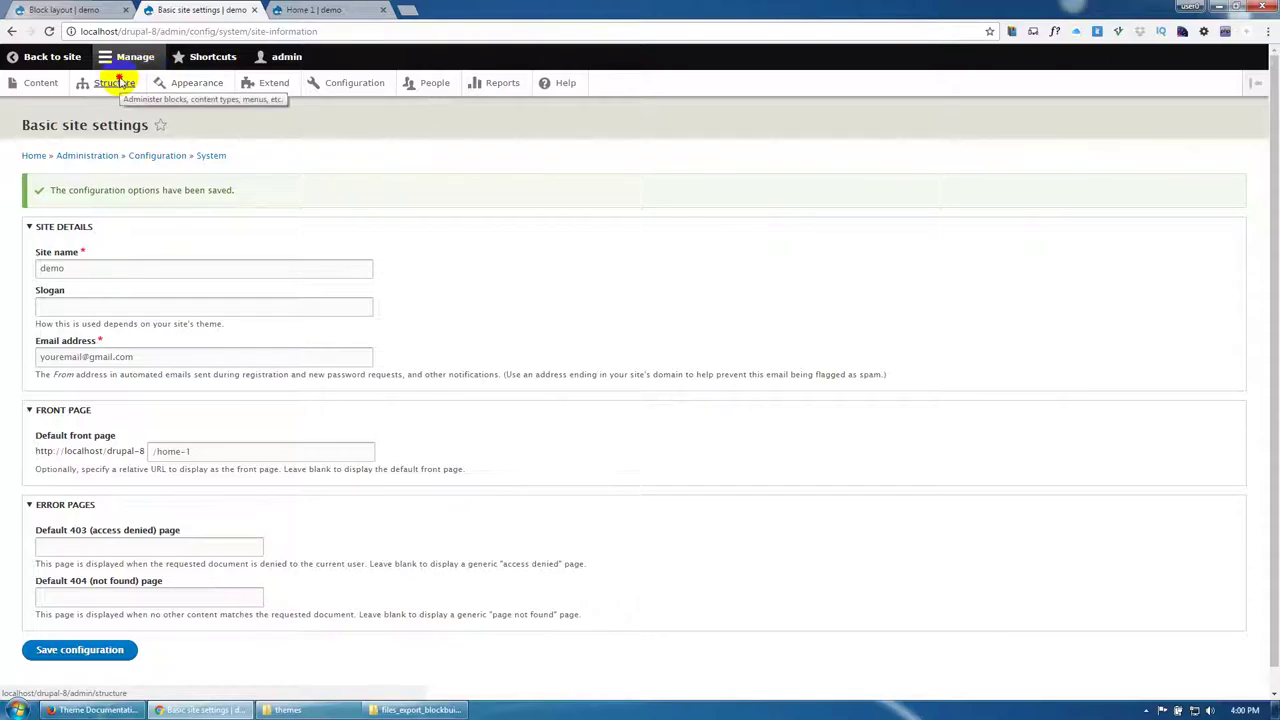
pyautogui.click(118, 82)
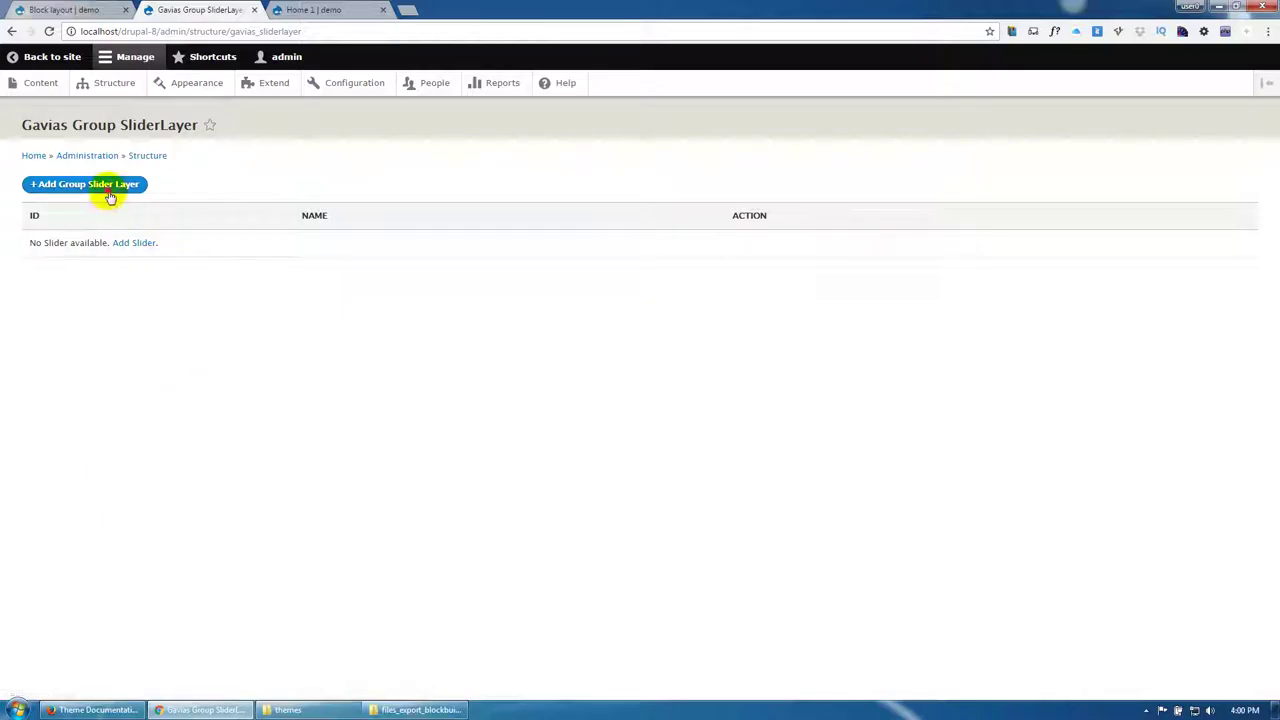
pyautogui.click(170, 200)
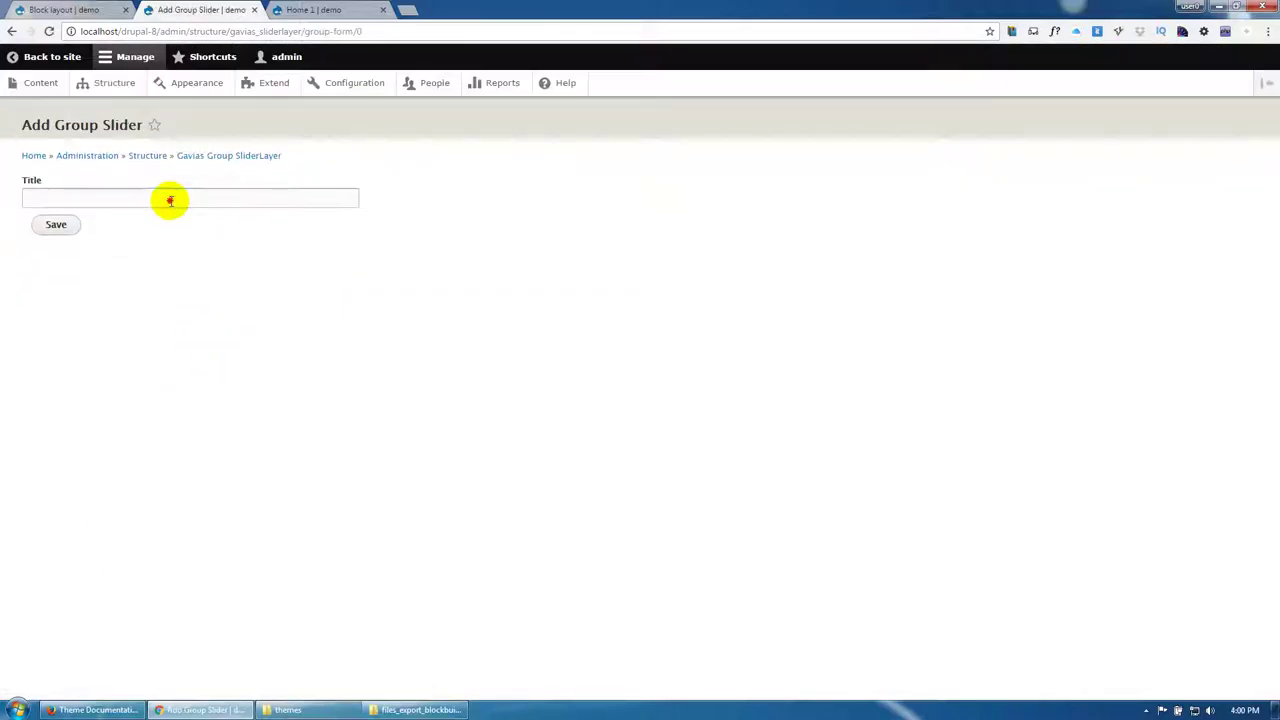
pyautogui.write('Slider ')
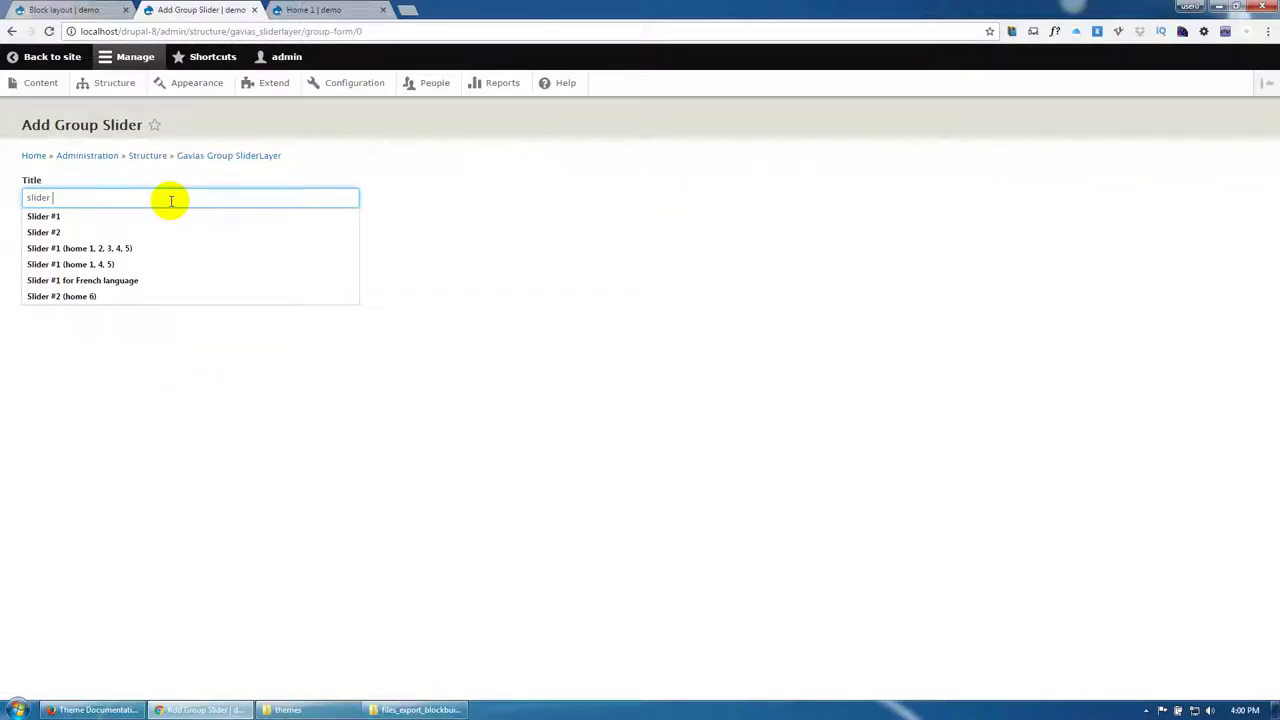
pyautogui.write('5')
pyautogui.write('1')
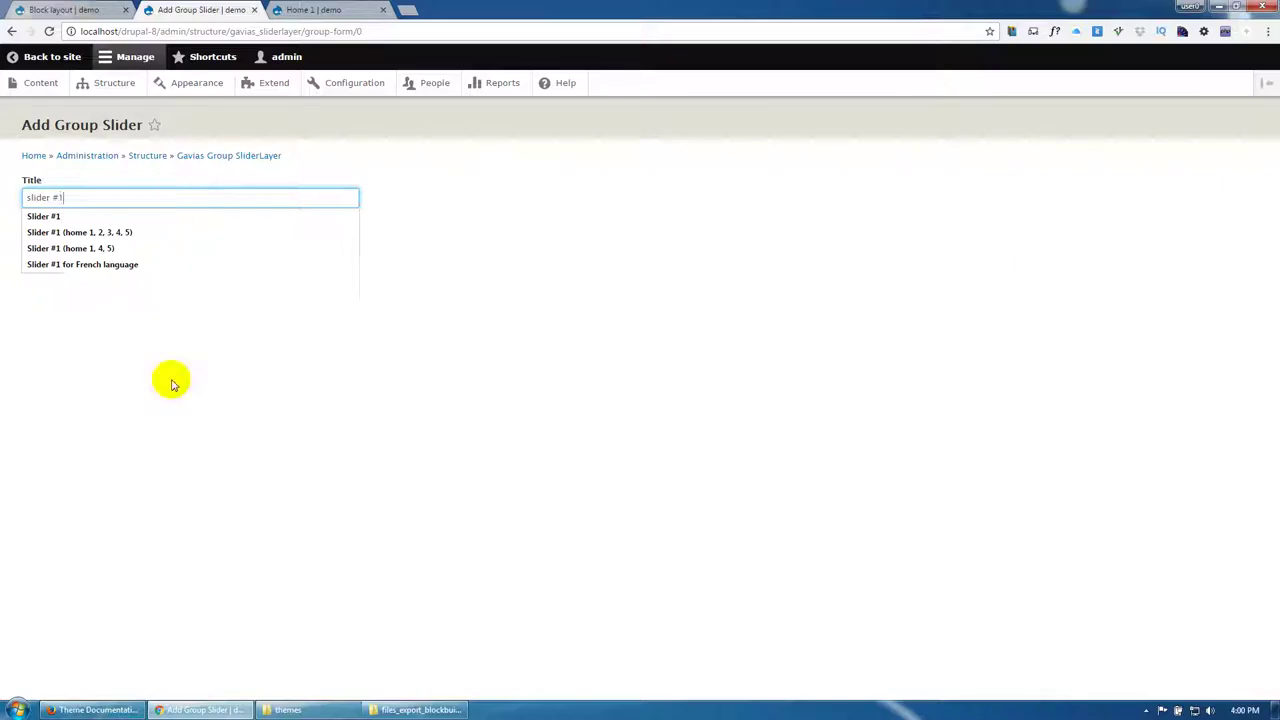
pyautogui.click(48, 226)
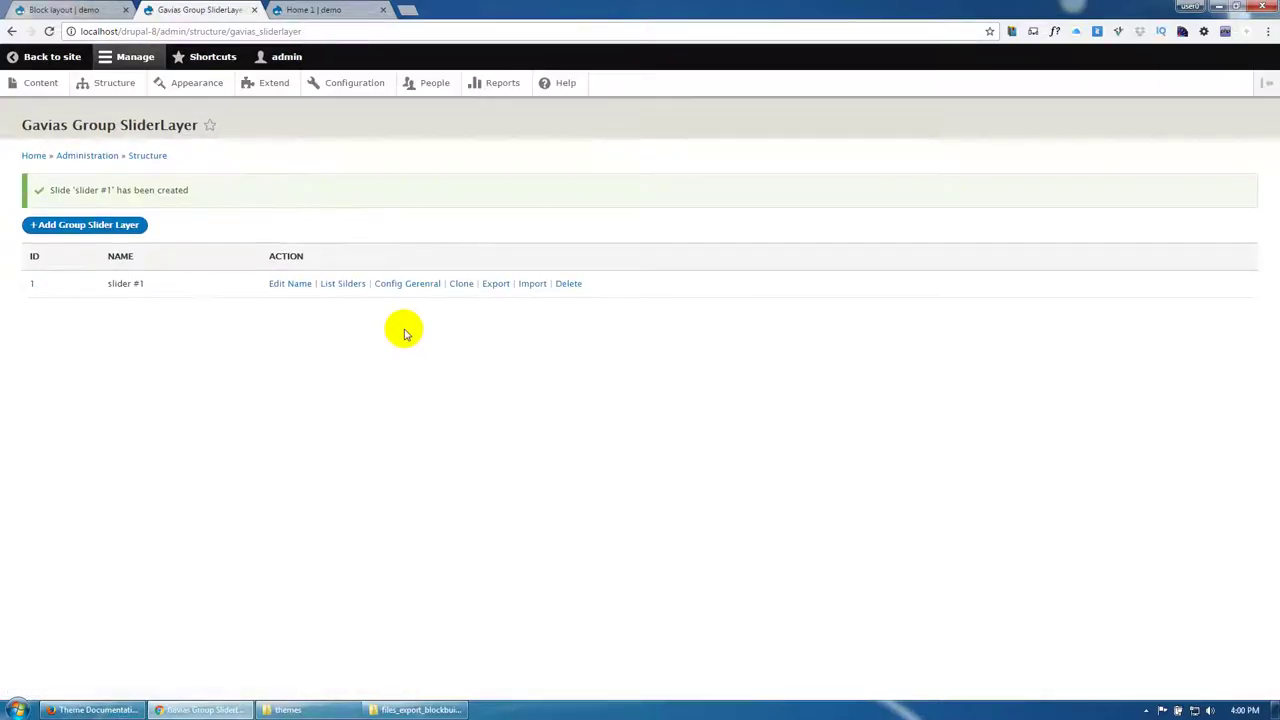
# Step: Open the import form for slider #1 and extract files_export_sliderlayer.zip in the gavias_carina_full folder
pyautogui.click(532, 285)
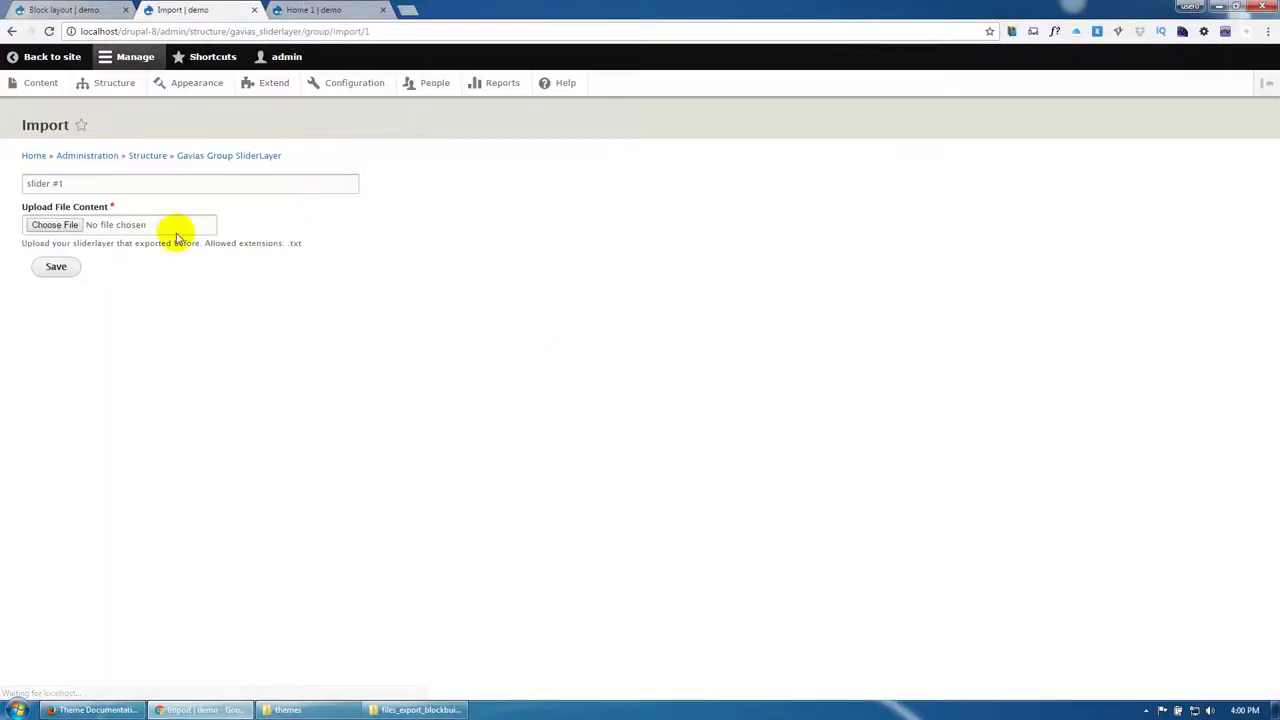
pyautogui.click(62, 224)
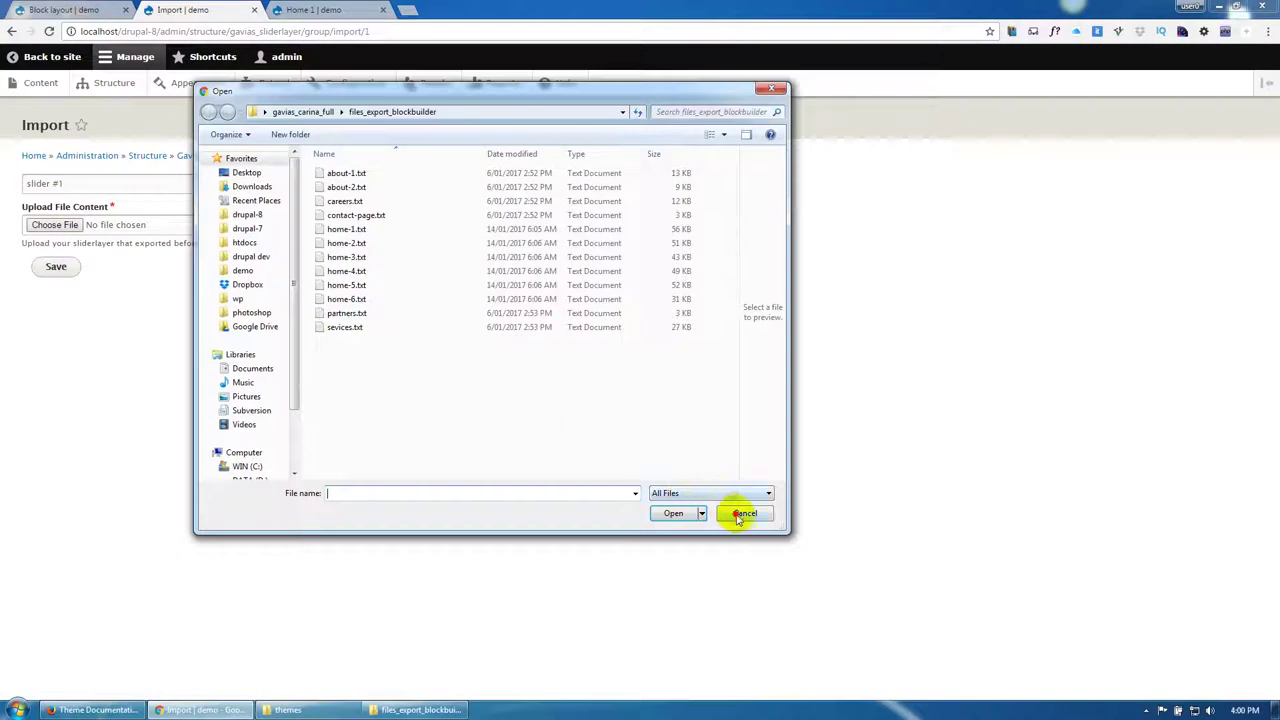
pyautogui.click(743, 514)
pyautogui.click(415, 710)
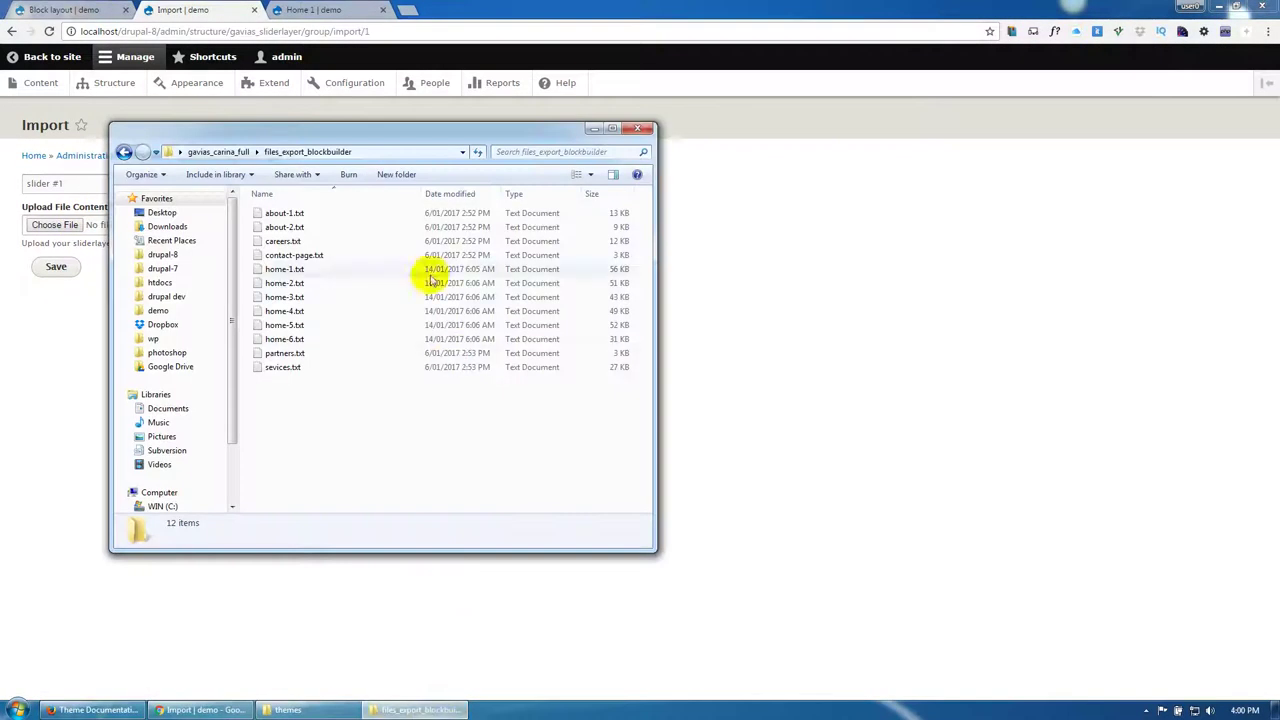
pyautogui.click(218, 152)
pyautogui.click(322, 285)
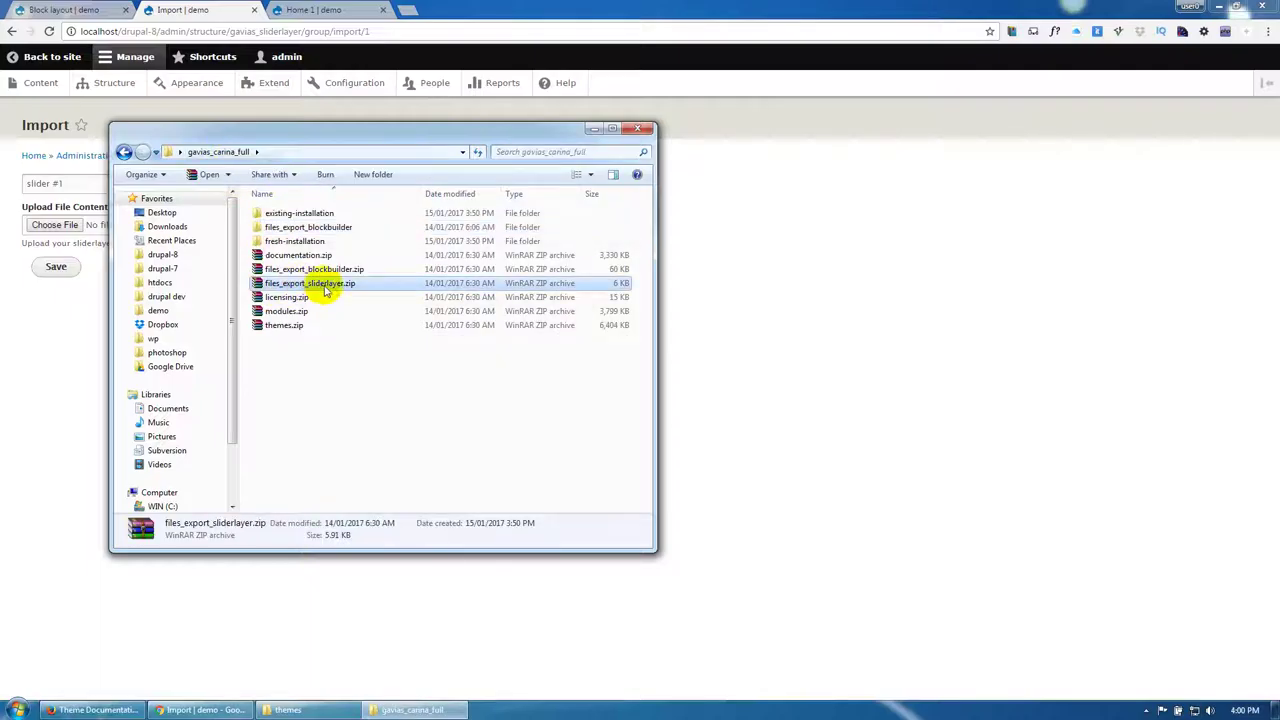
pyautogui.rightClick(325, 290)
pyautogui.click(381, 354)
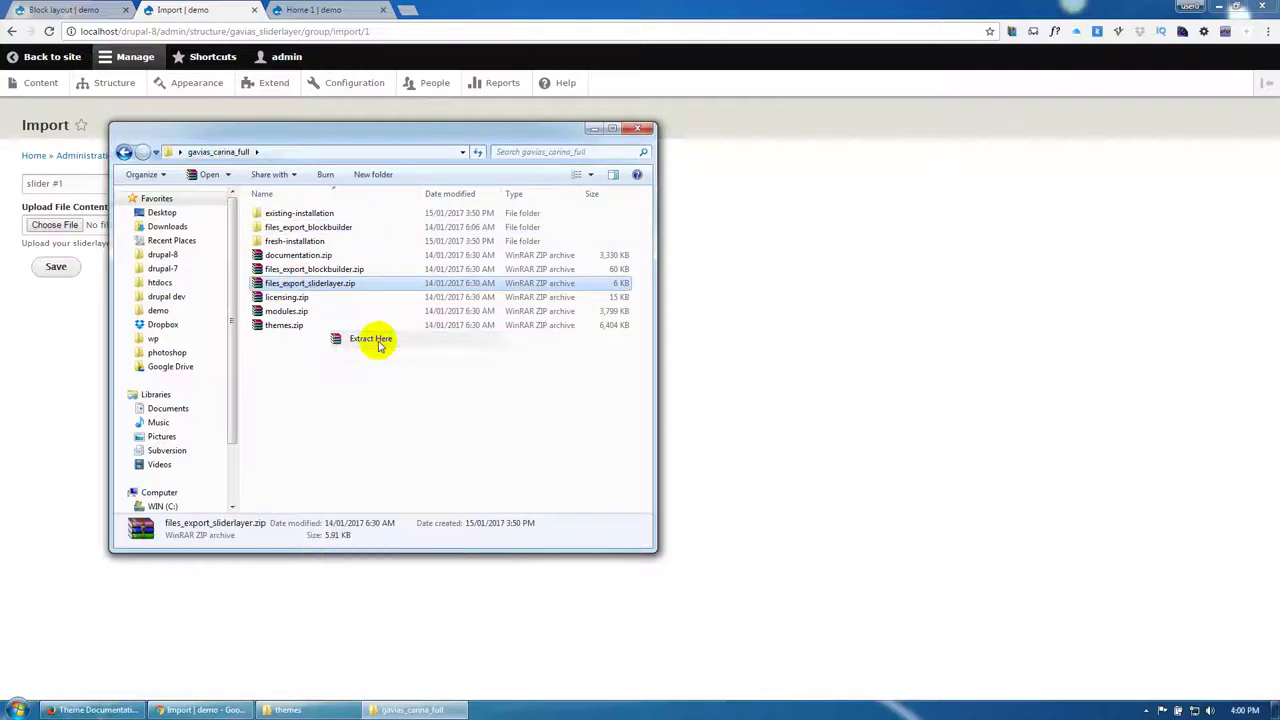
pyautogui.click(330, 243)
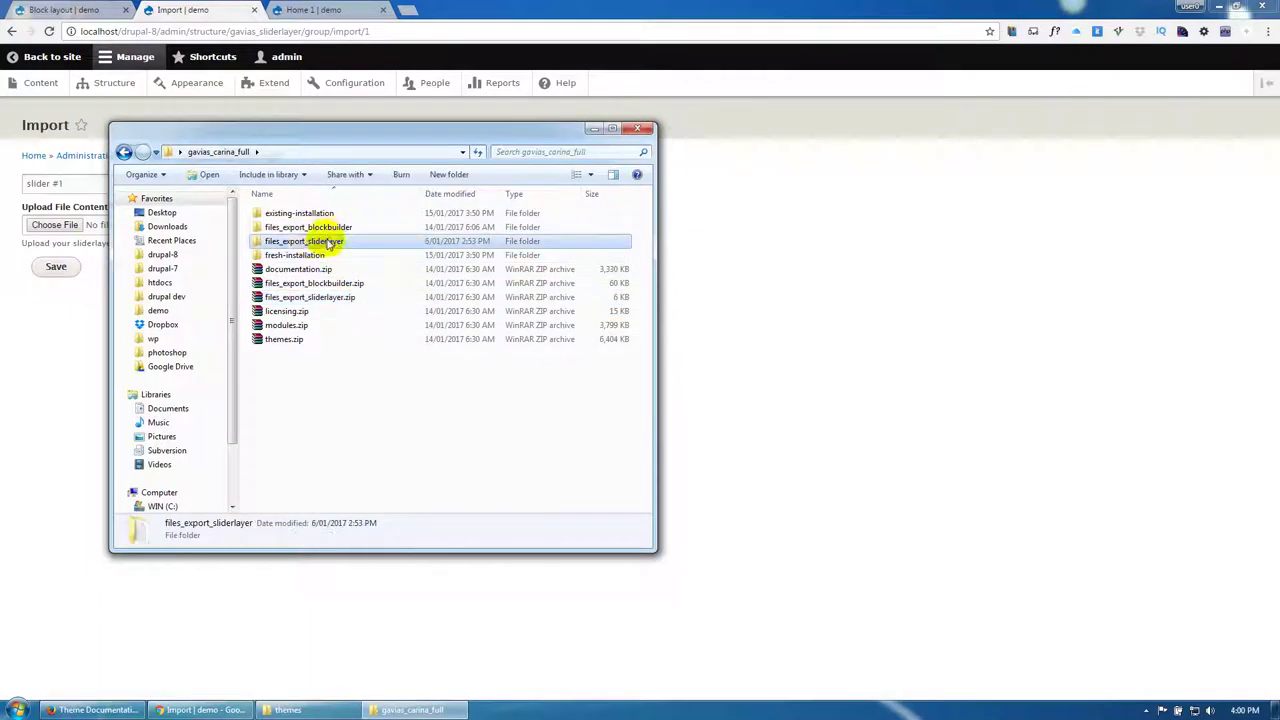
# Step: Import sliderlayer-1.txt from the files_export_sliderlayer folder into slider #1 and save
pyautogui.click(45, 236)
pyautogui.click(52, 228)
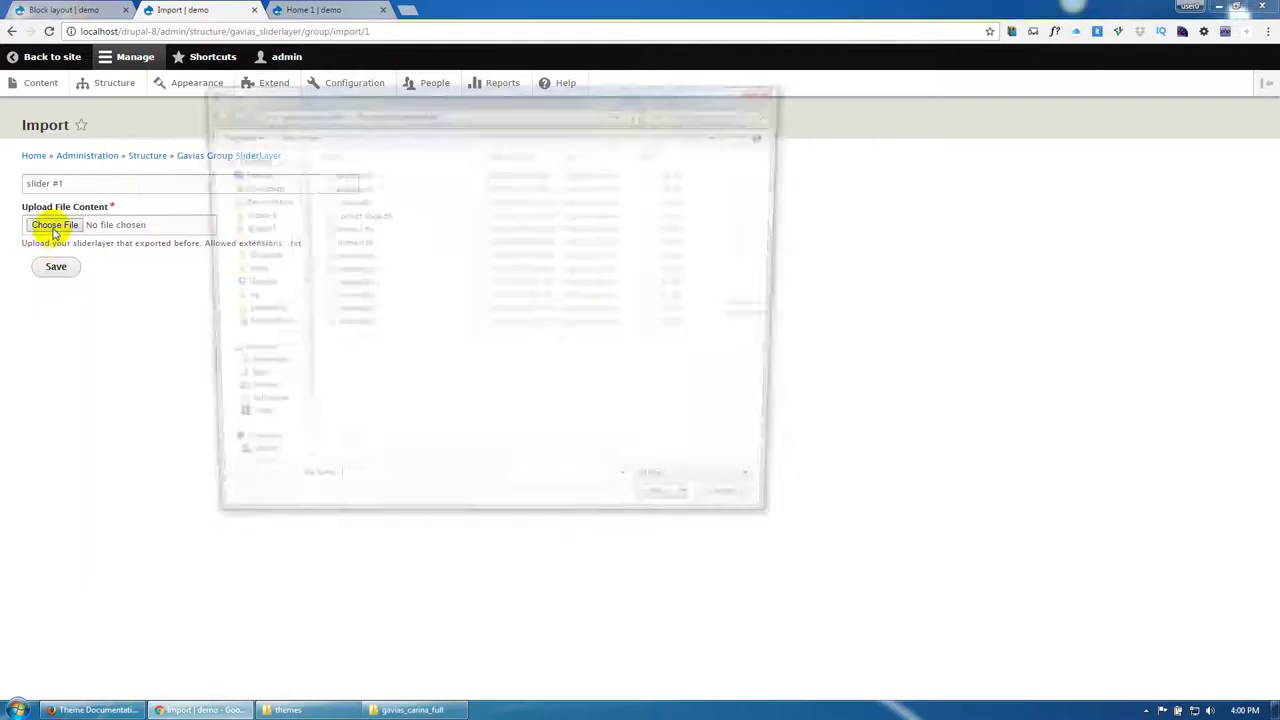
pyautogui.click(305, 111)
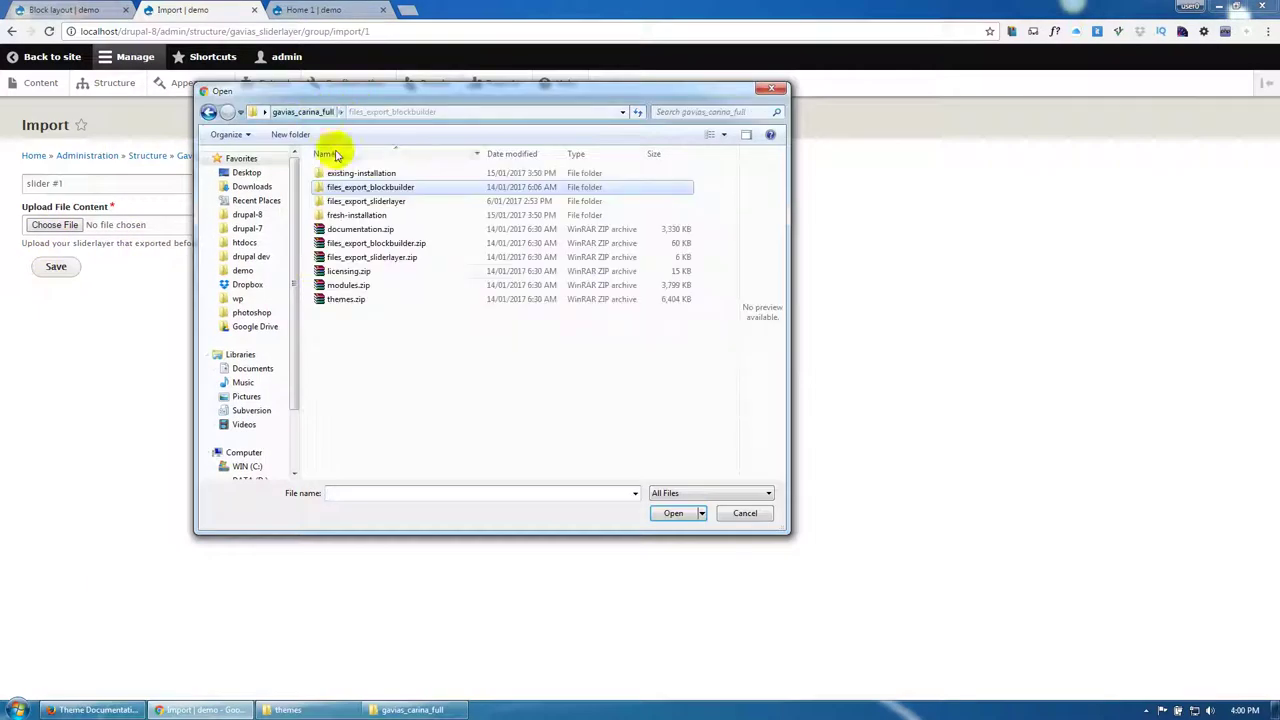
pyautogui.doubleClick(366, 201)
pyautogui.doubleClick(343, 175)
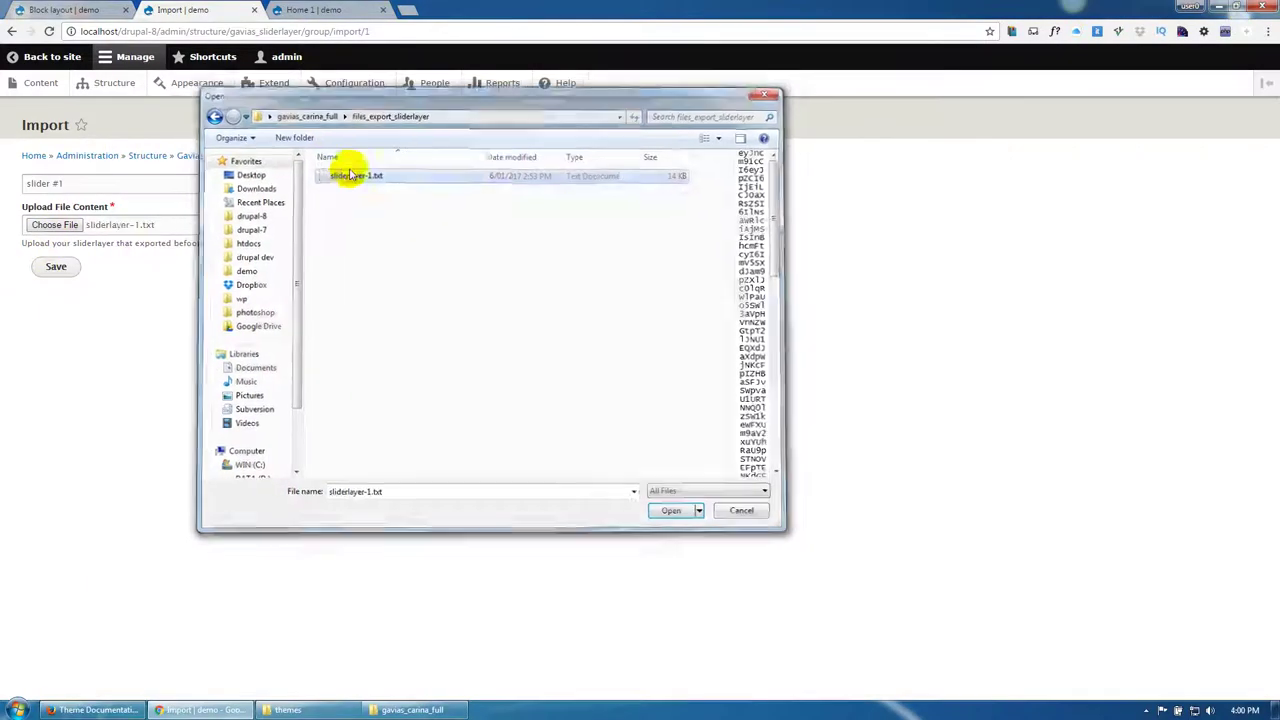
pyautogui.click(56, 267)
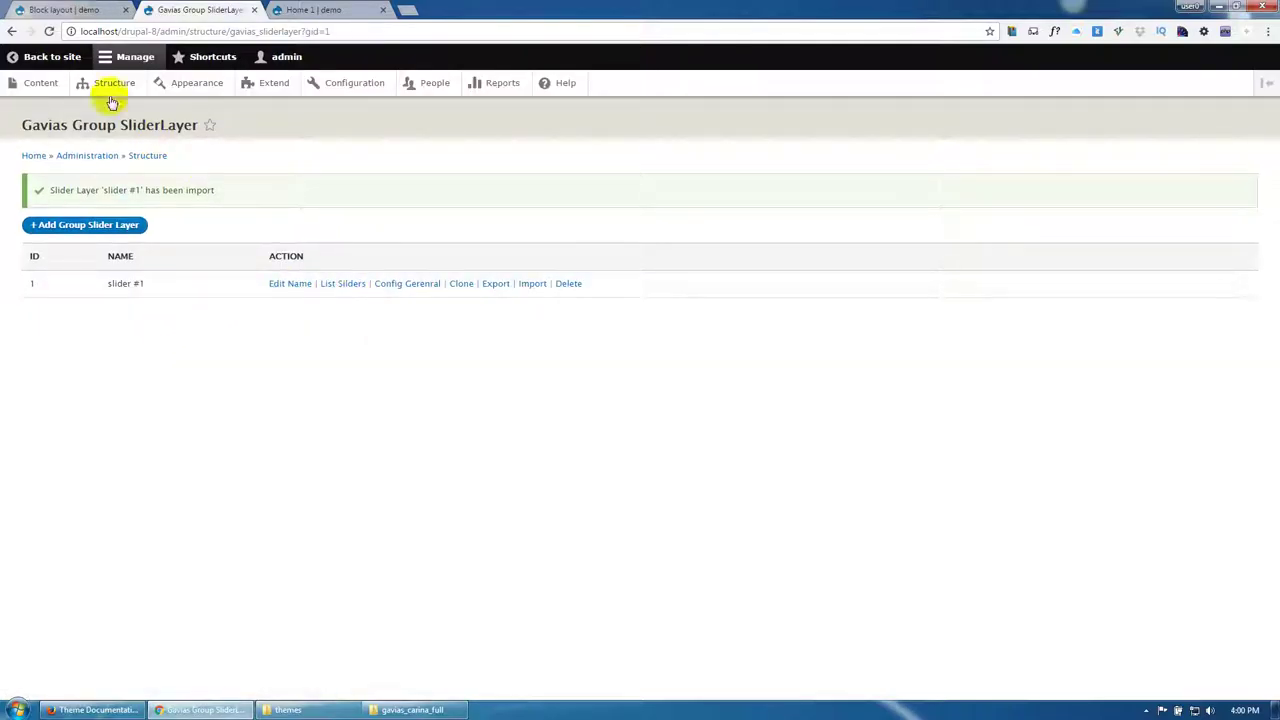
# Step: Open the imported slide of slider #1 for editing and examine its slide options and layers
pyautogui.click(349, 291)
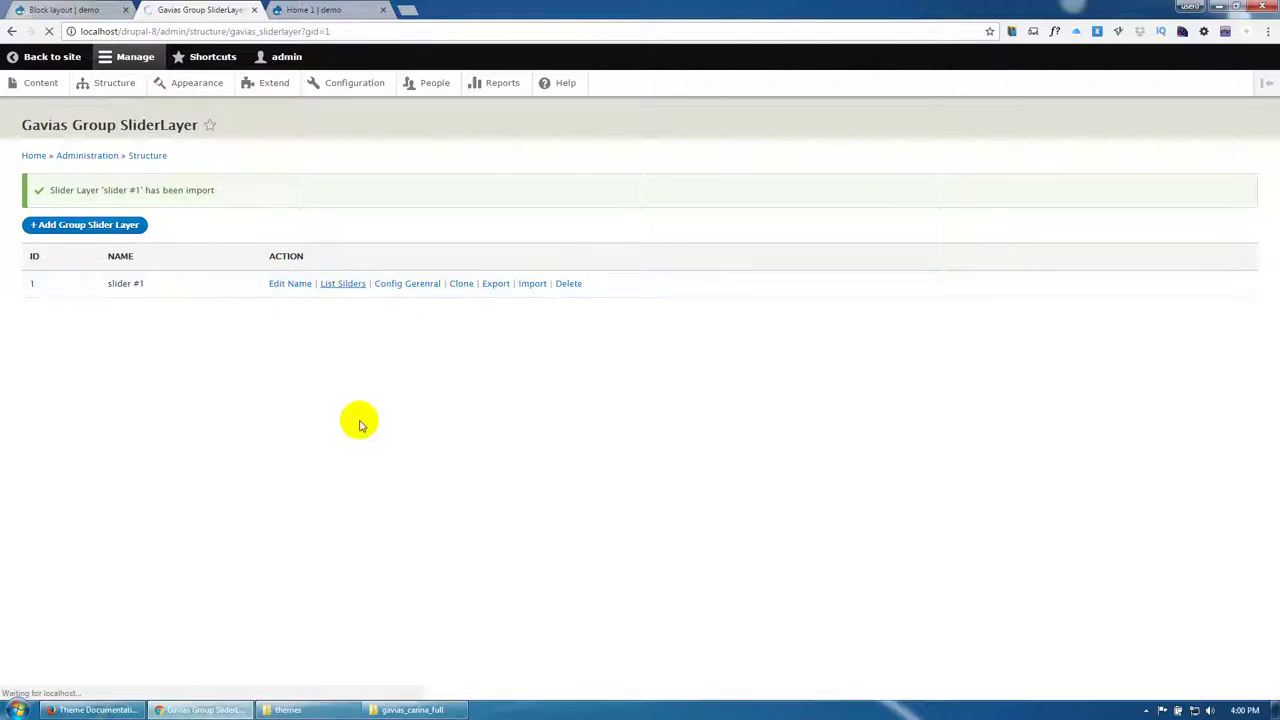
pyautogui.click(590, 243)
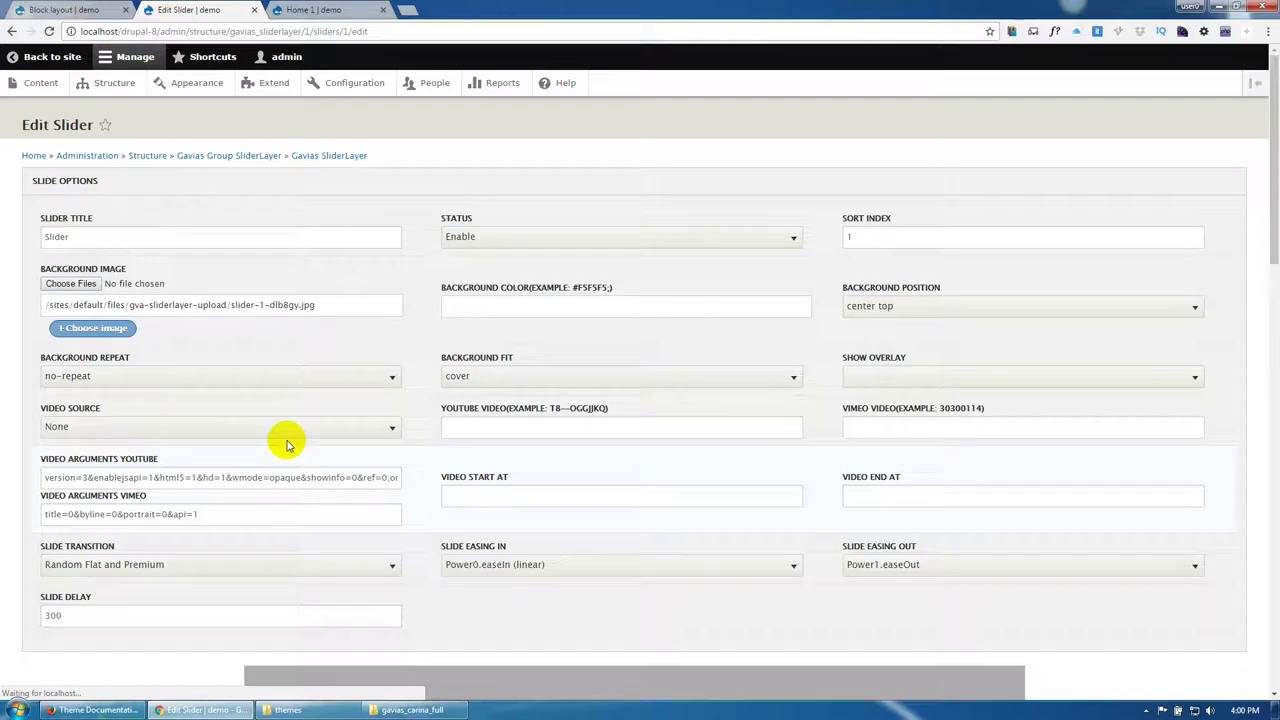
pyautogui.scroll(-8, 286, 443)
pyautogui.scroll(-6, 286, 443)
pyautogui.scroll(9, 286, 443)
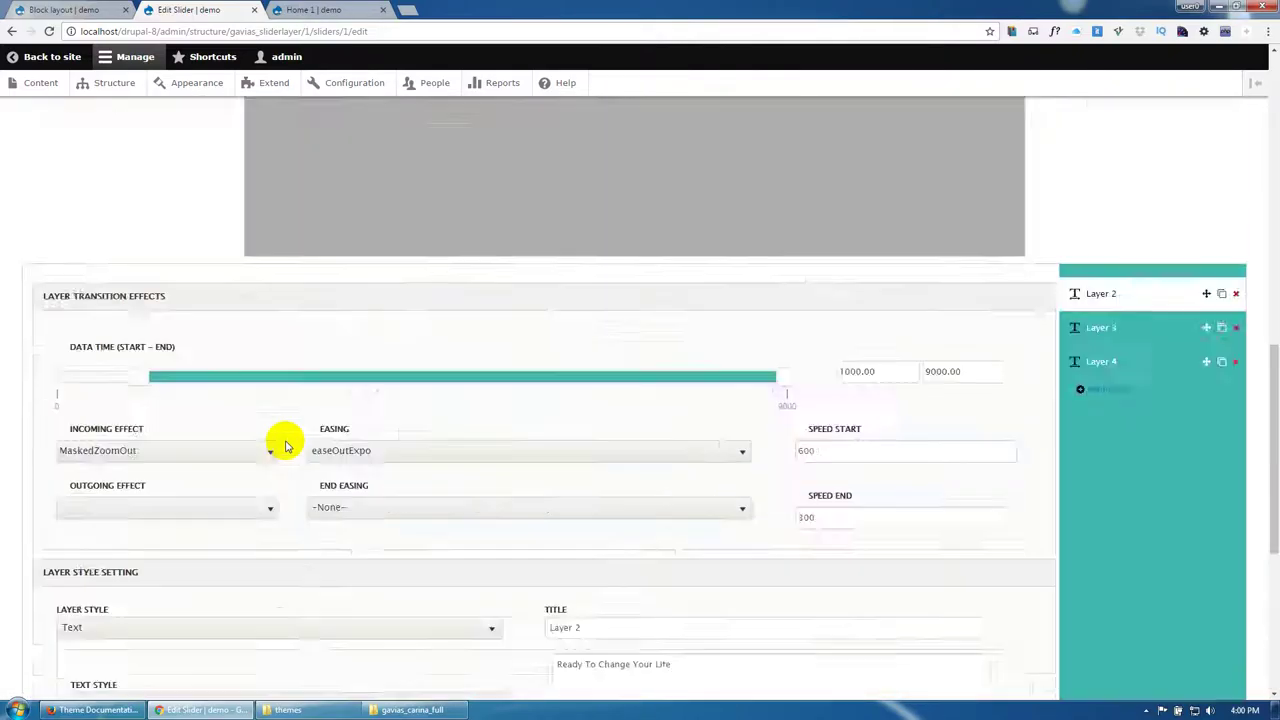
pyautogui.scroll(5, 285, 440)
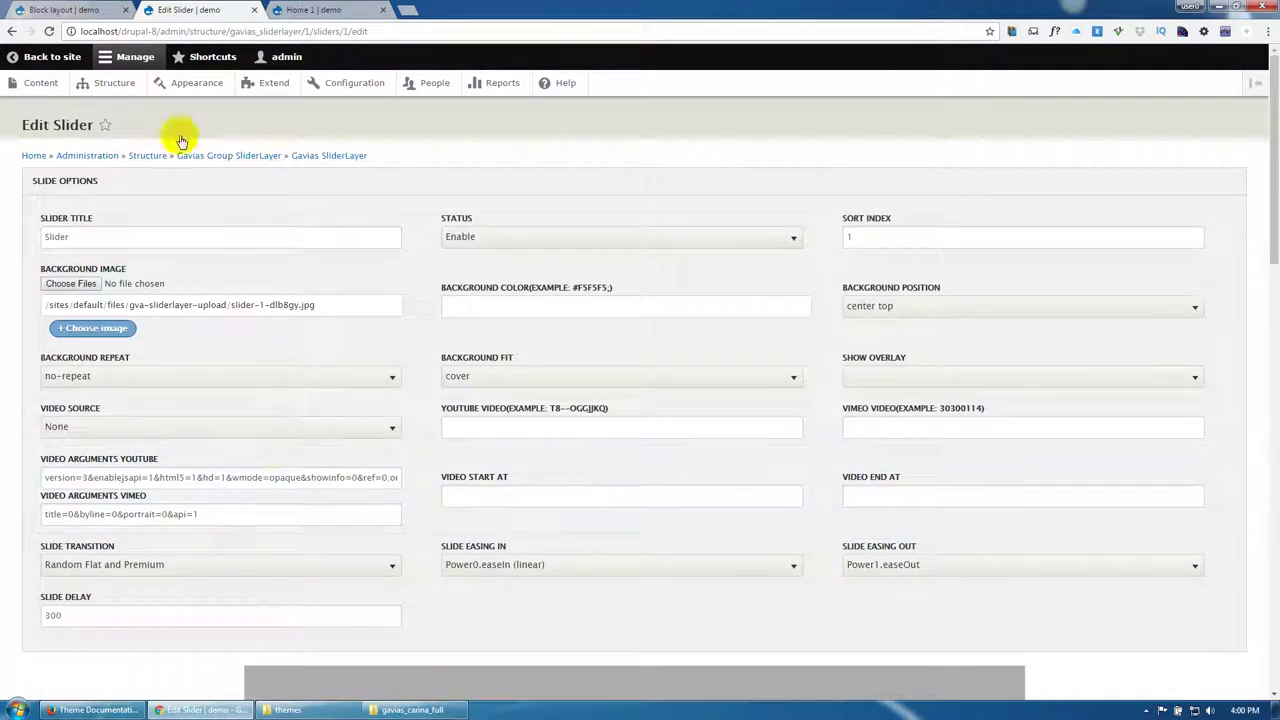
# Step: Place the Gavias SliderLayer – slider #1 block in the Disabled region of the block layout with its title display turned off, and save it
pyautogui.click(127, 92)
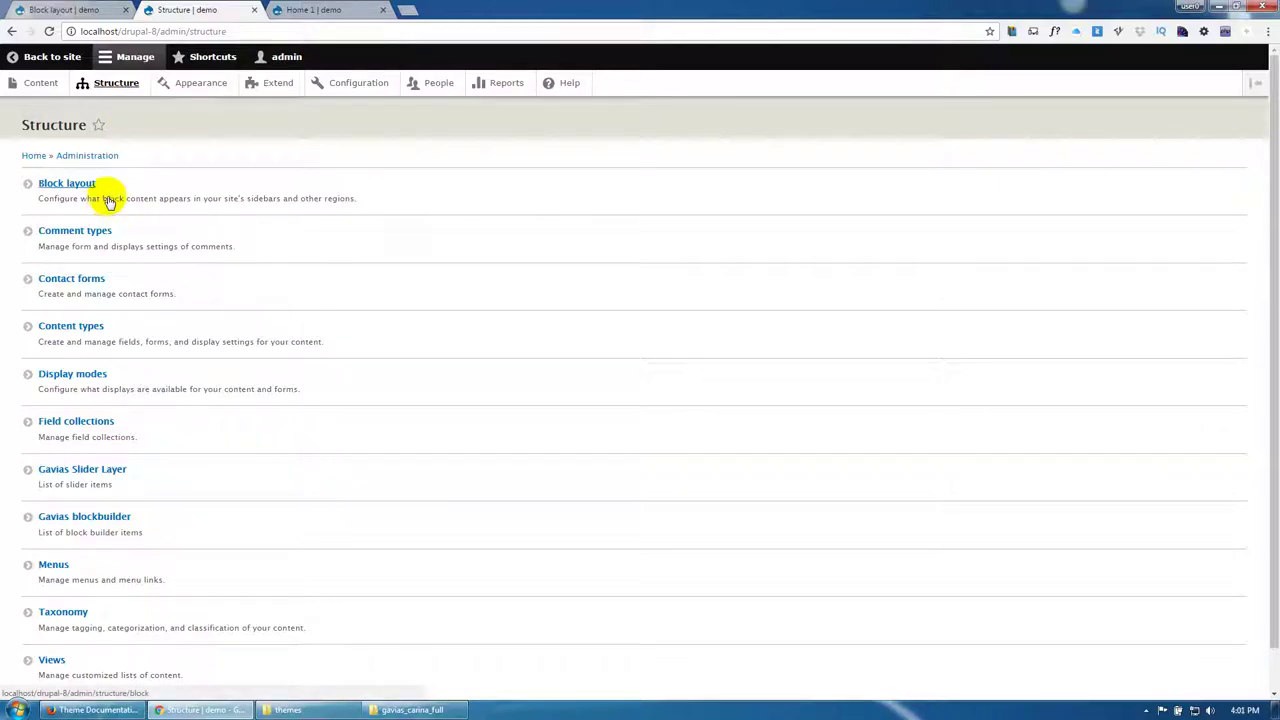
pyautogui.click(93, 195)
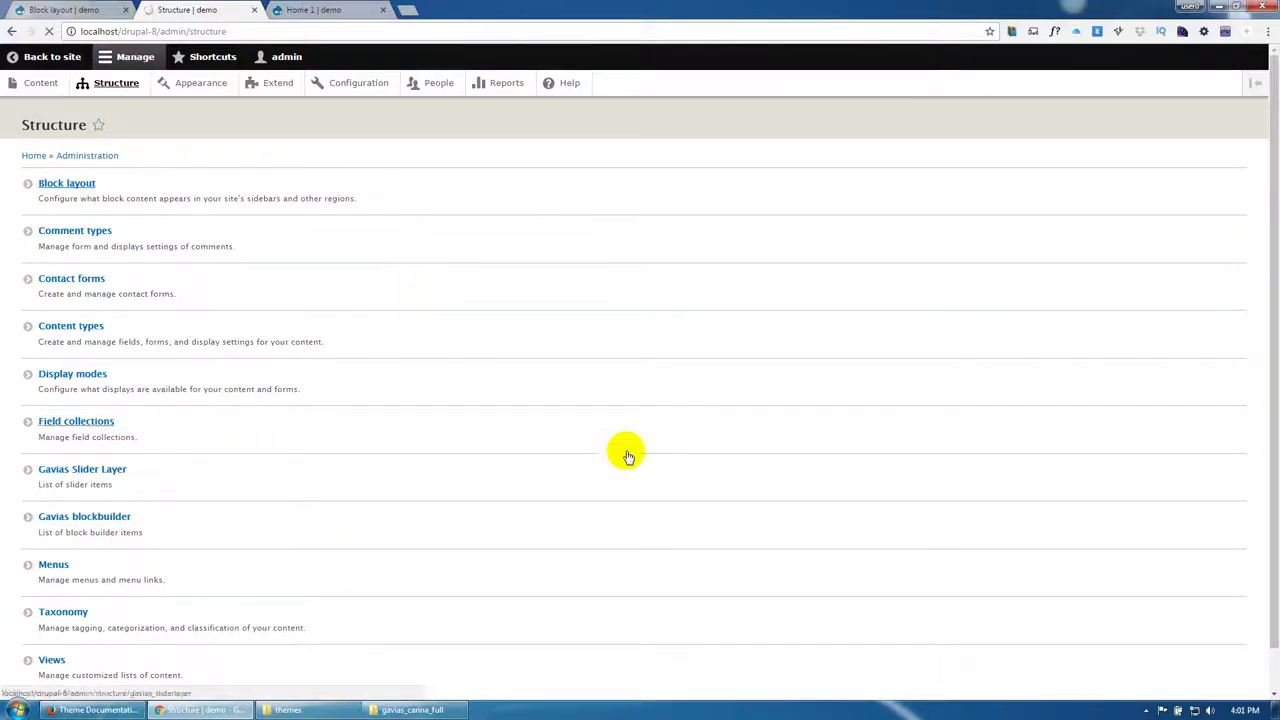
pyautogui.moveTo(1272, 270); pyautogui.dragTo(1266, 671)
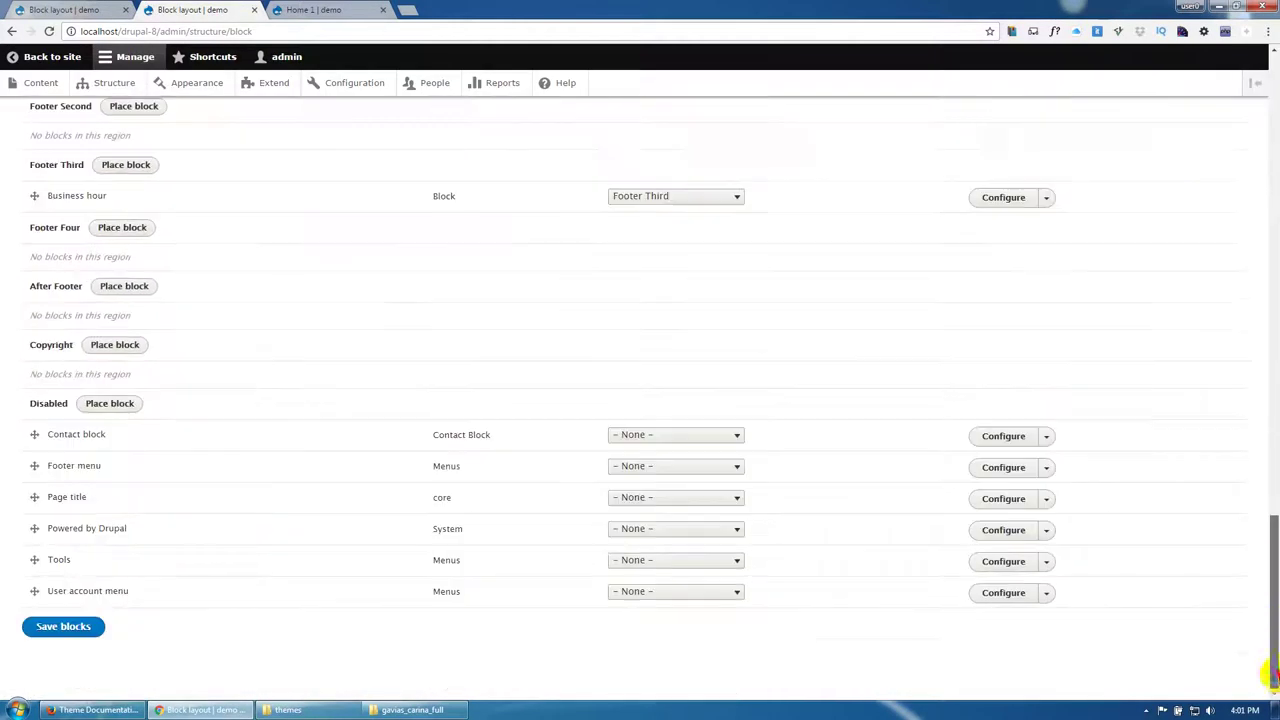
pyautogui.click(152, 403)
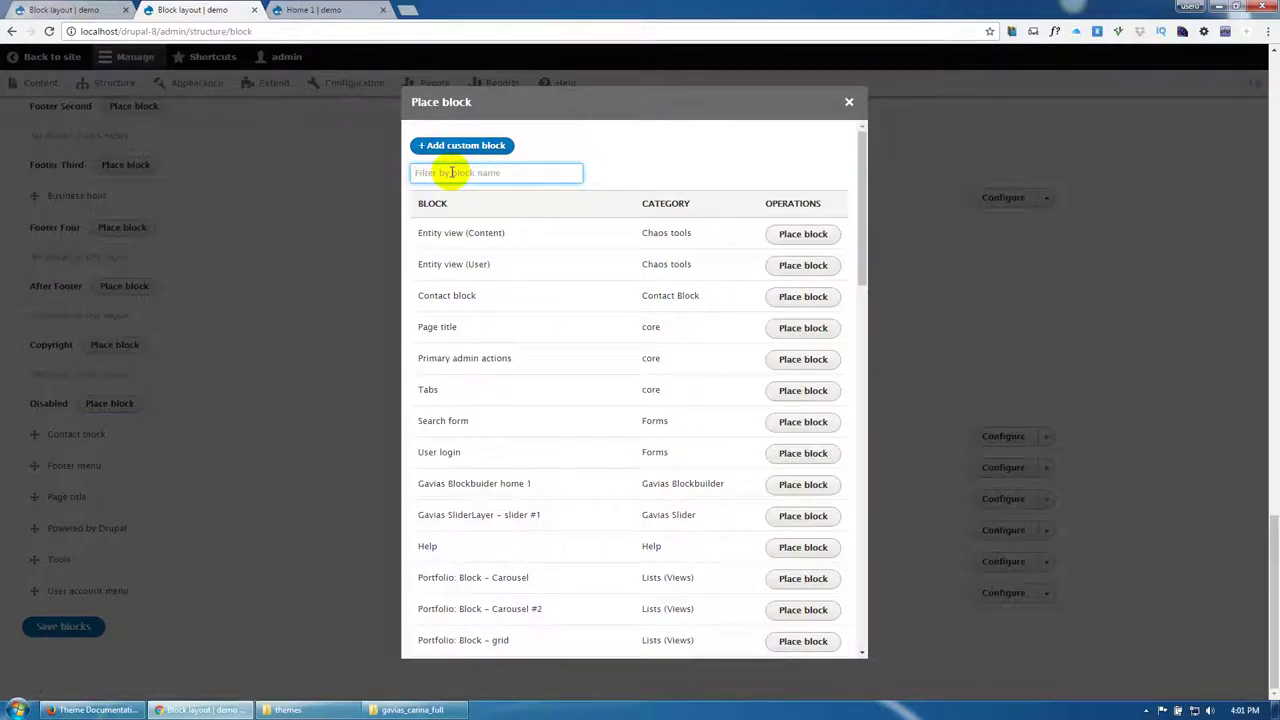
pyautogui.write('slid')
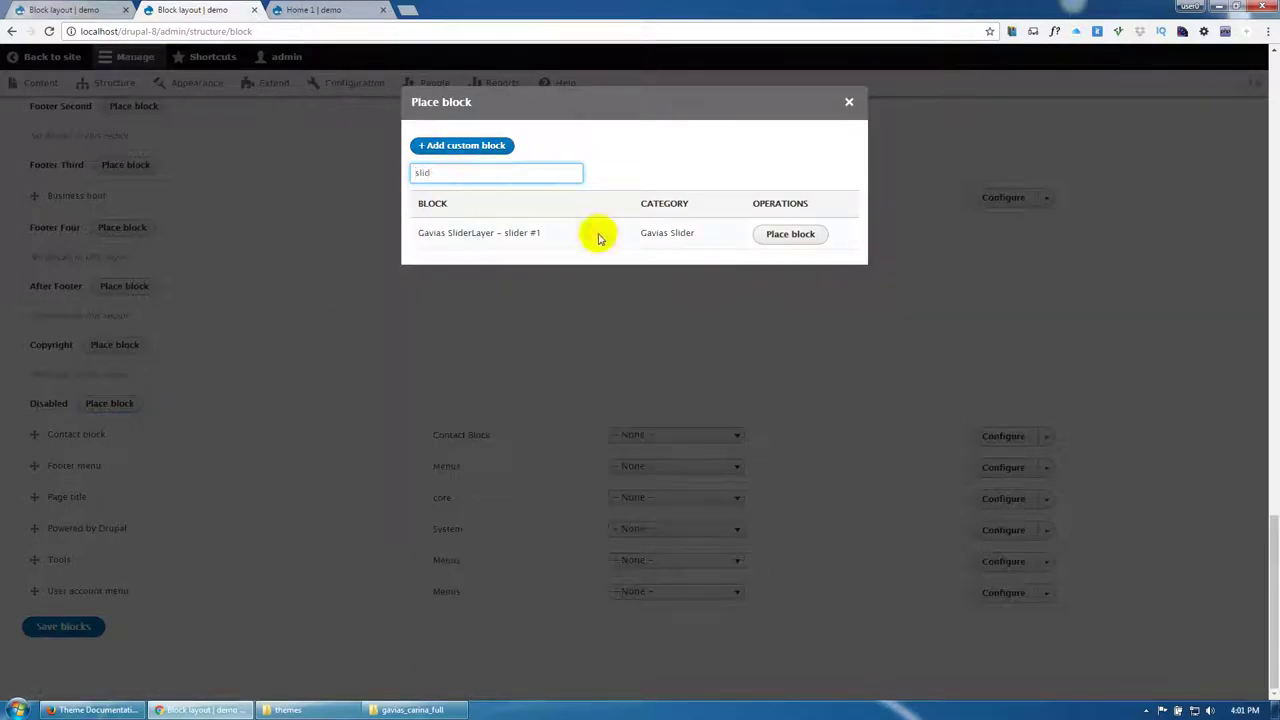
pyautogui.click(770, 236)
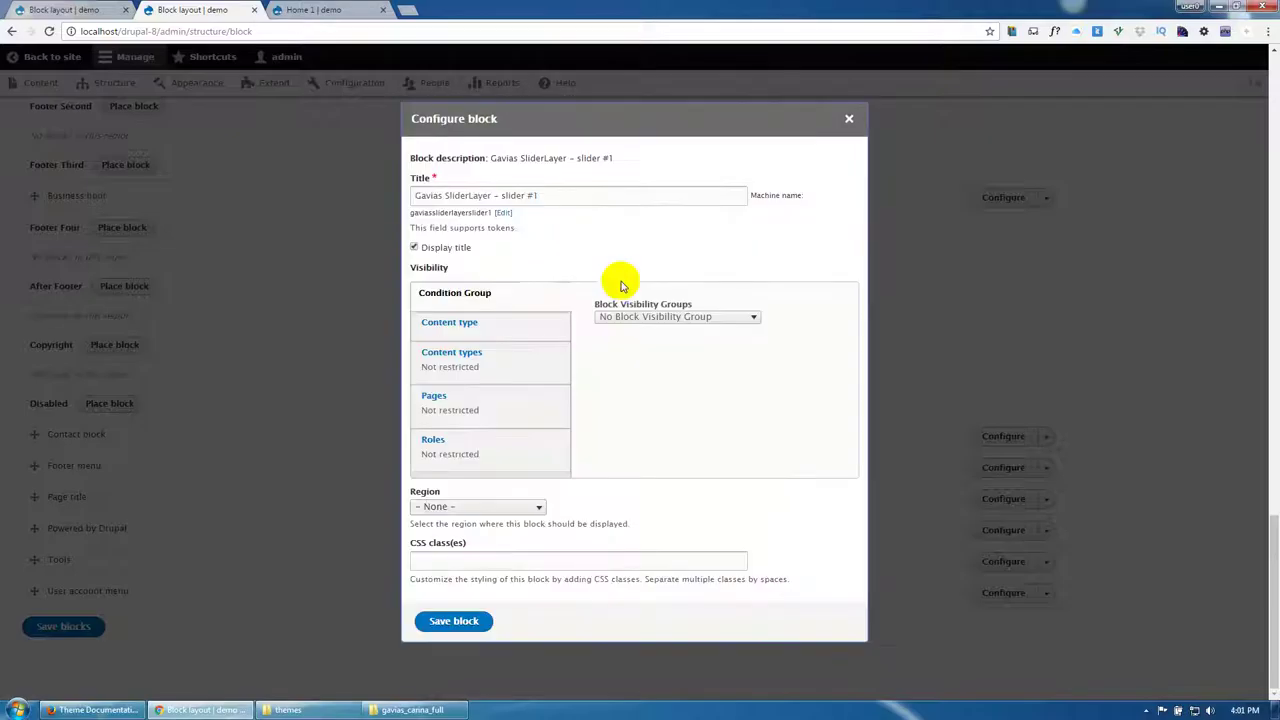
pyautogui.click(445, 247)
pyautogui.click(455, 621)
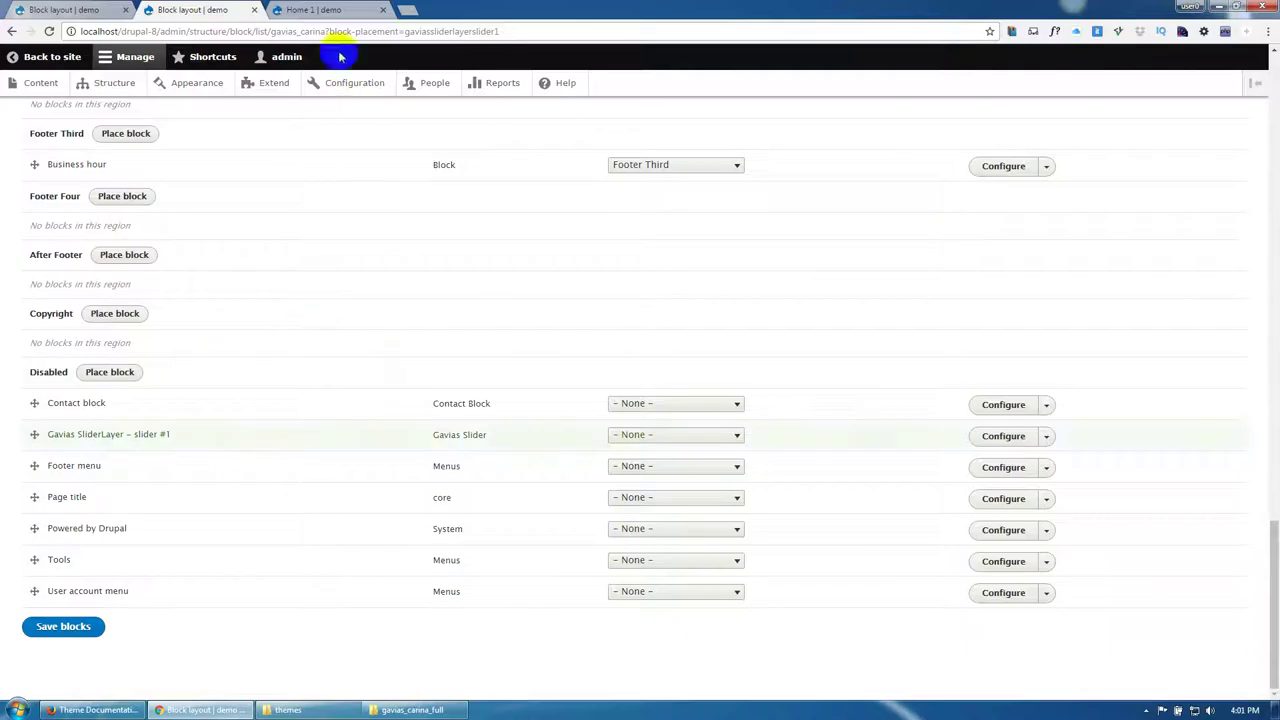
# Step: Assign Gavias SliderLayer – slider #1 to Home 1's "Slider #1" Drupal Block element, save, and browse the slides on the page
pyautogui.click(325, 12)
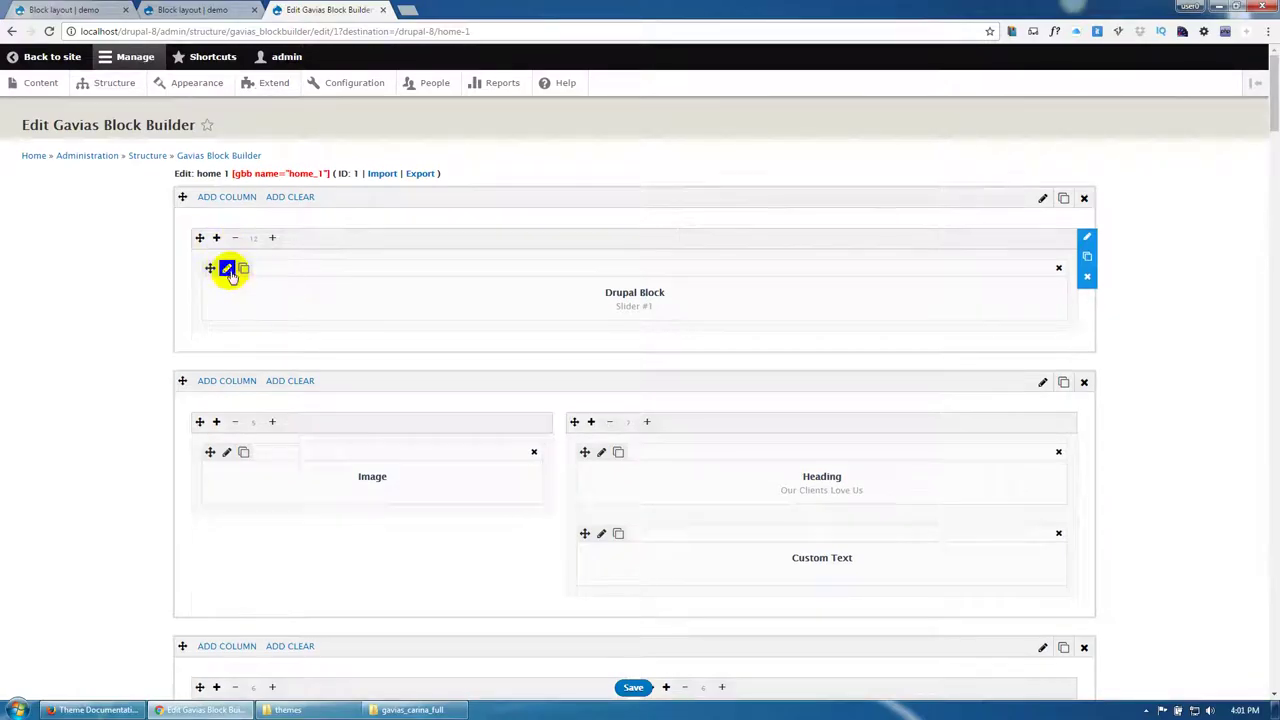
pyautogui.click(227, 270)
pyautogui.click(334, 191)
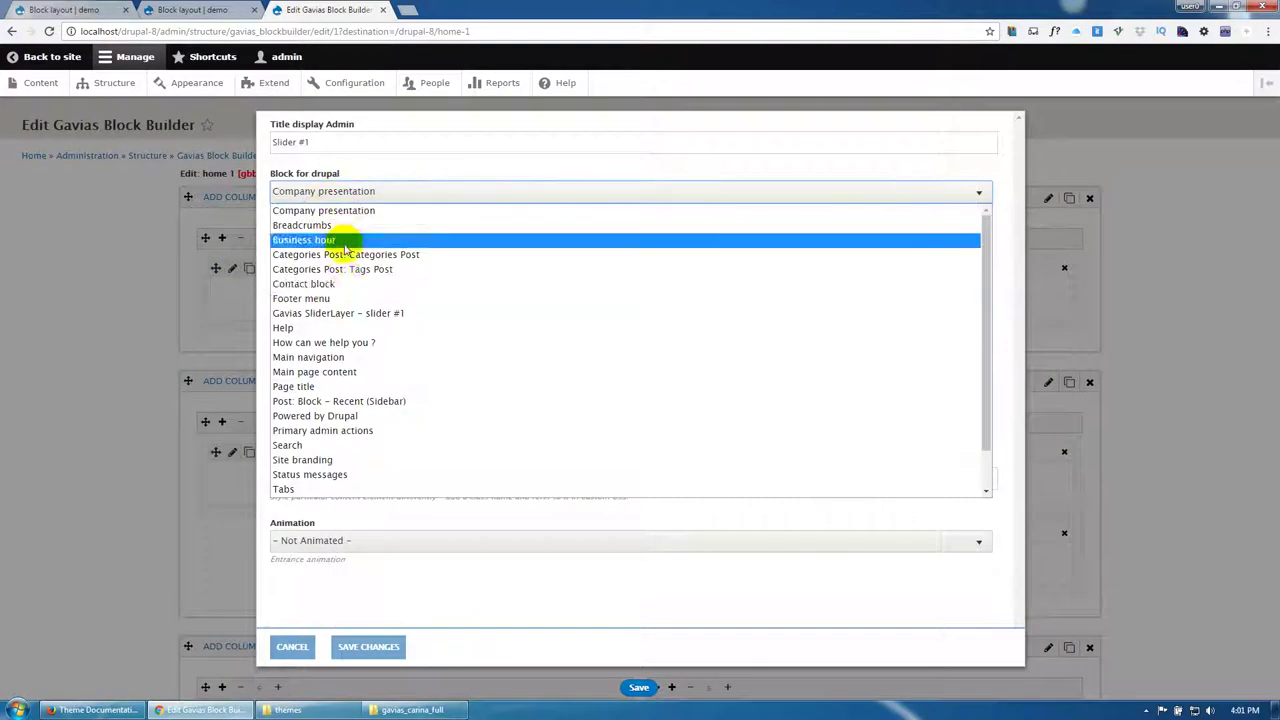
pyautogui.click(341, 313)
pyautogui.click(371, 646)
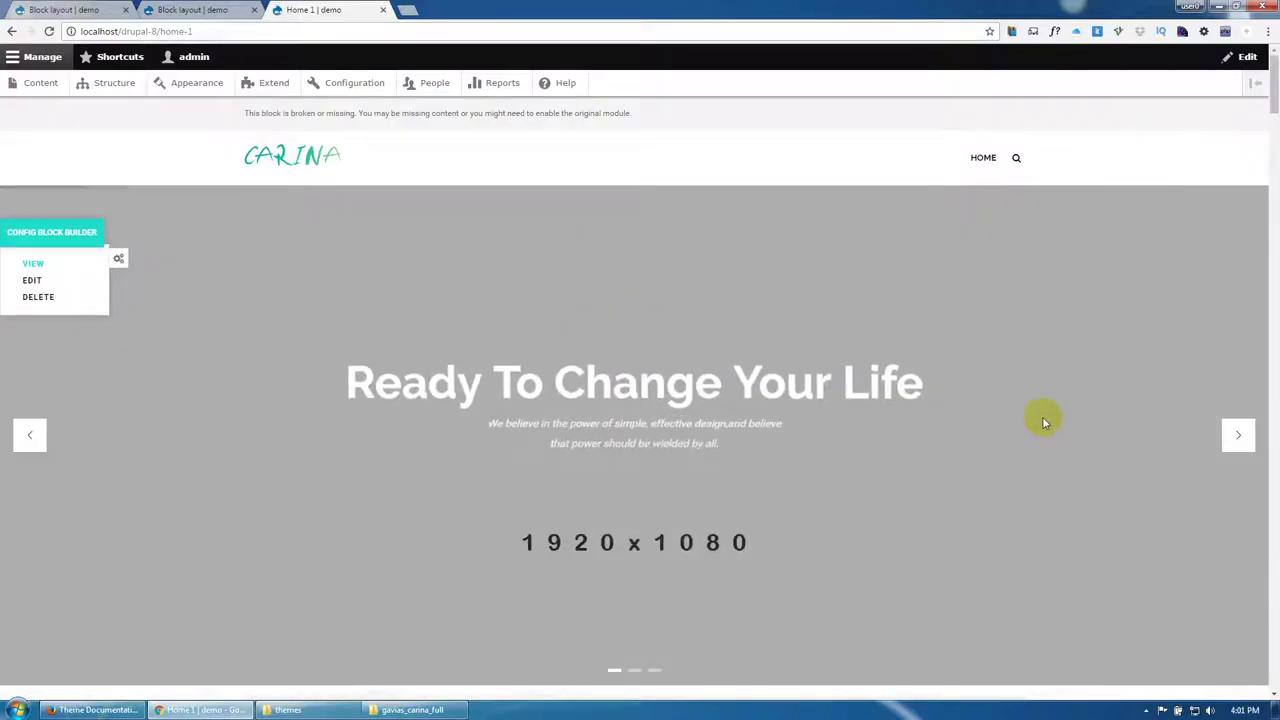
pyautogui.click(1240, 438)
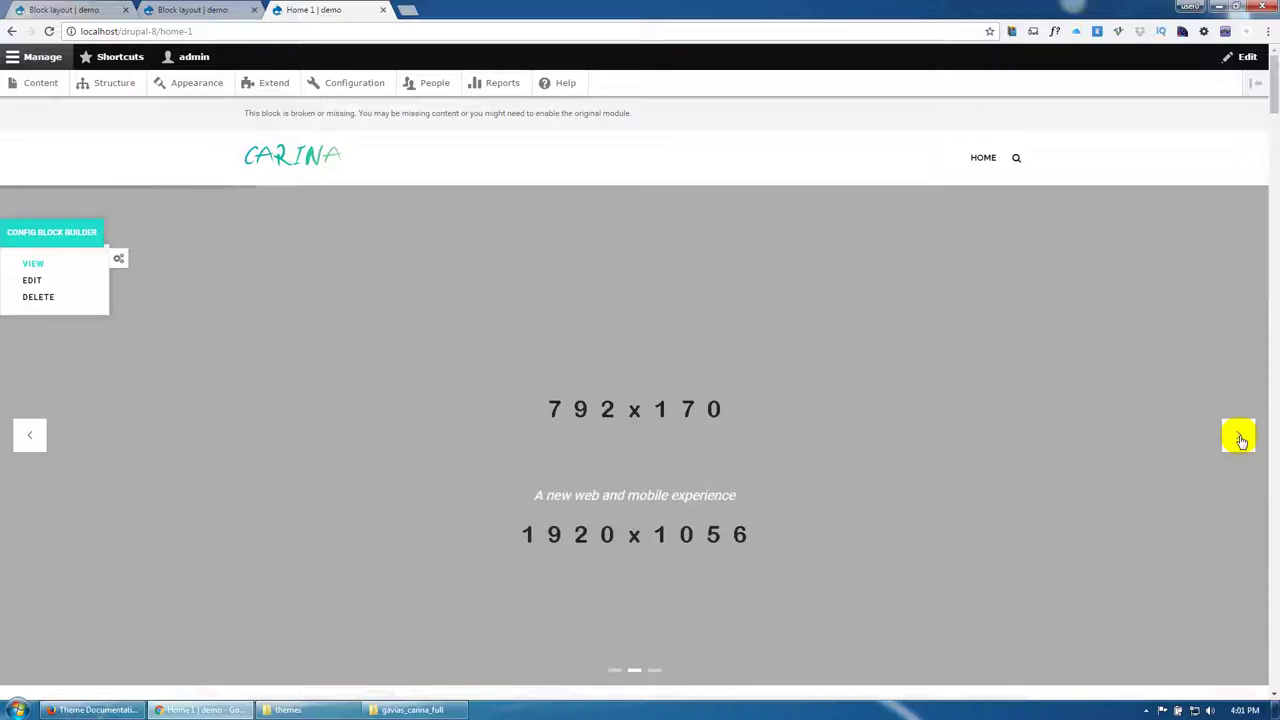
pyautogui.click(1240, 438)
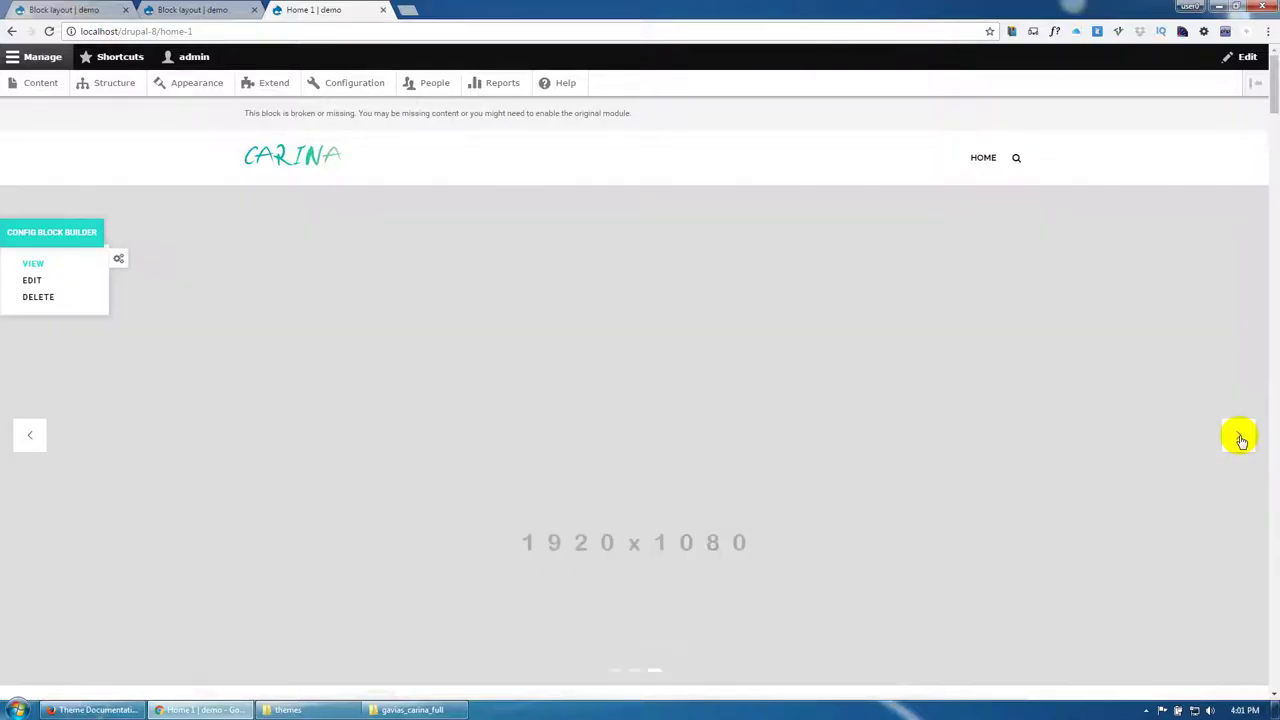